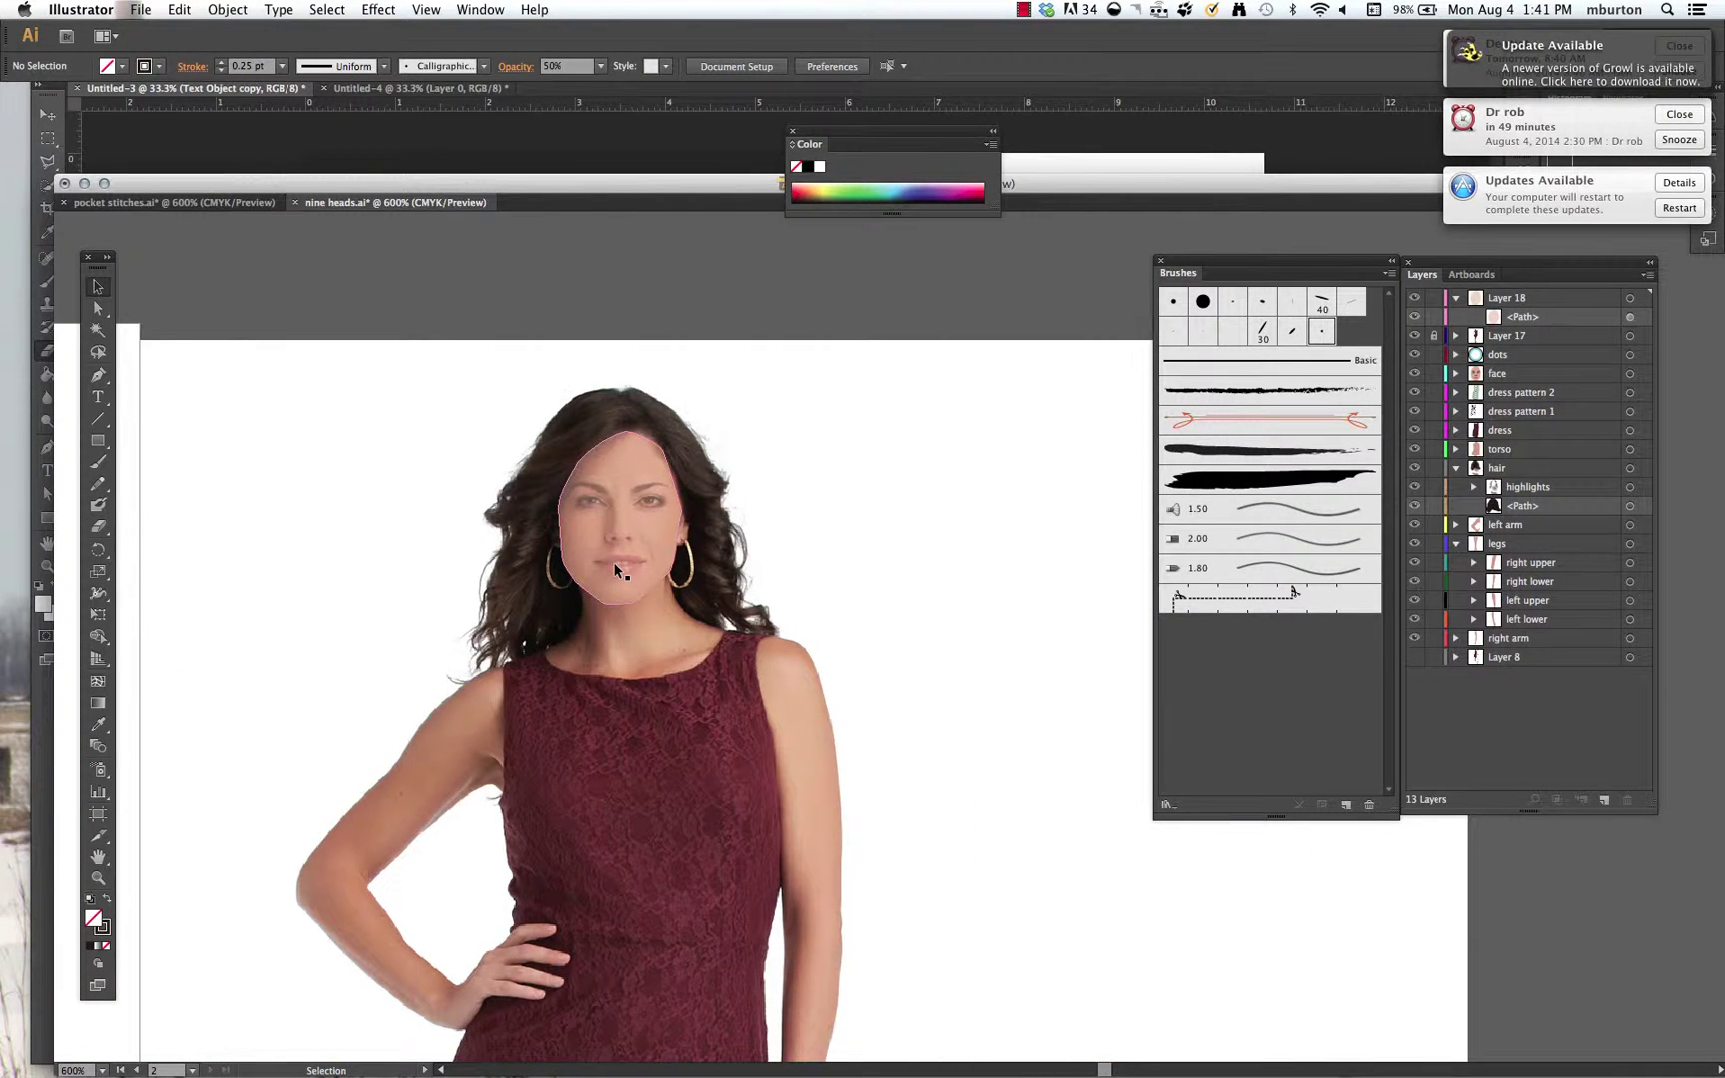
- Lock Layer 18, which holds the translucent face shape, and add a new empty layer above it
key("a")
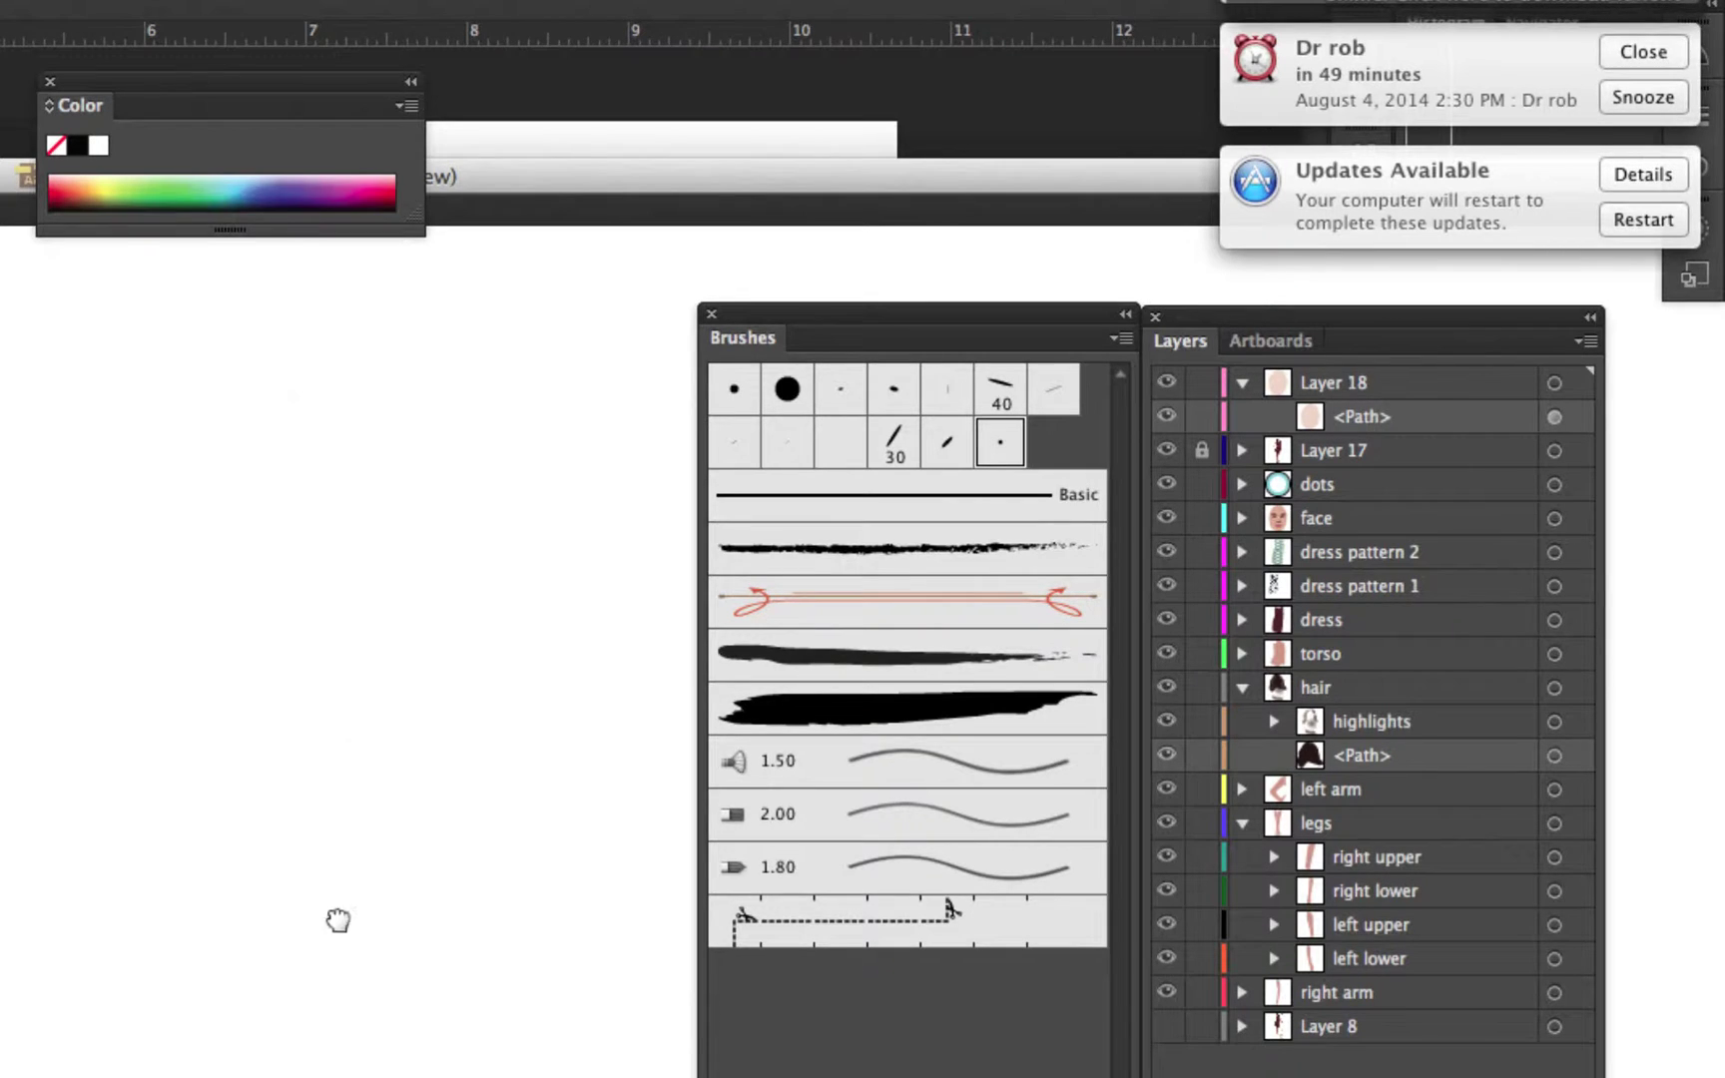
scroll(338, 917, "left", 10)
scroll(339, 916, "up", 1)
scroll(338, 916, "up", 3)
scroll(338, 916, "left", 2)
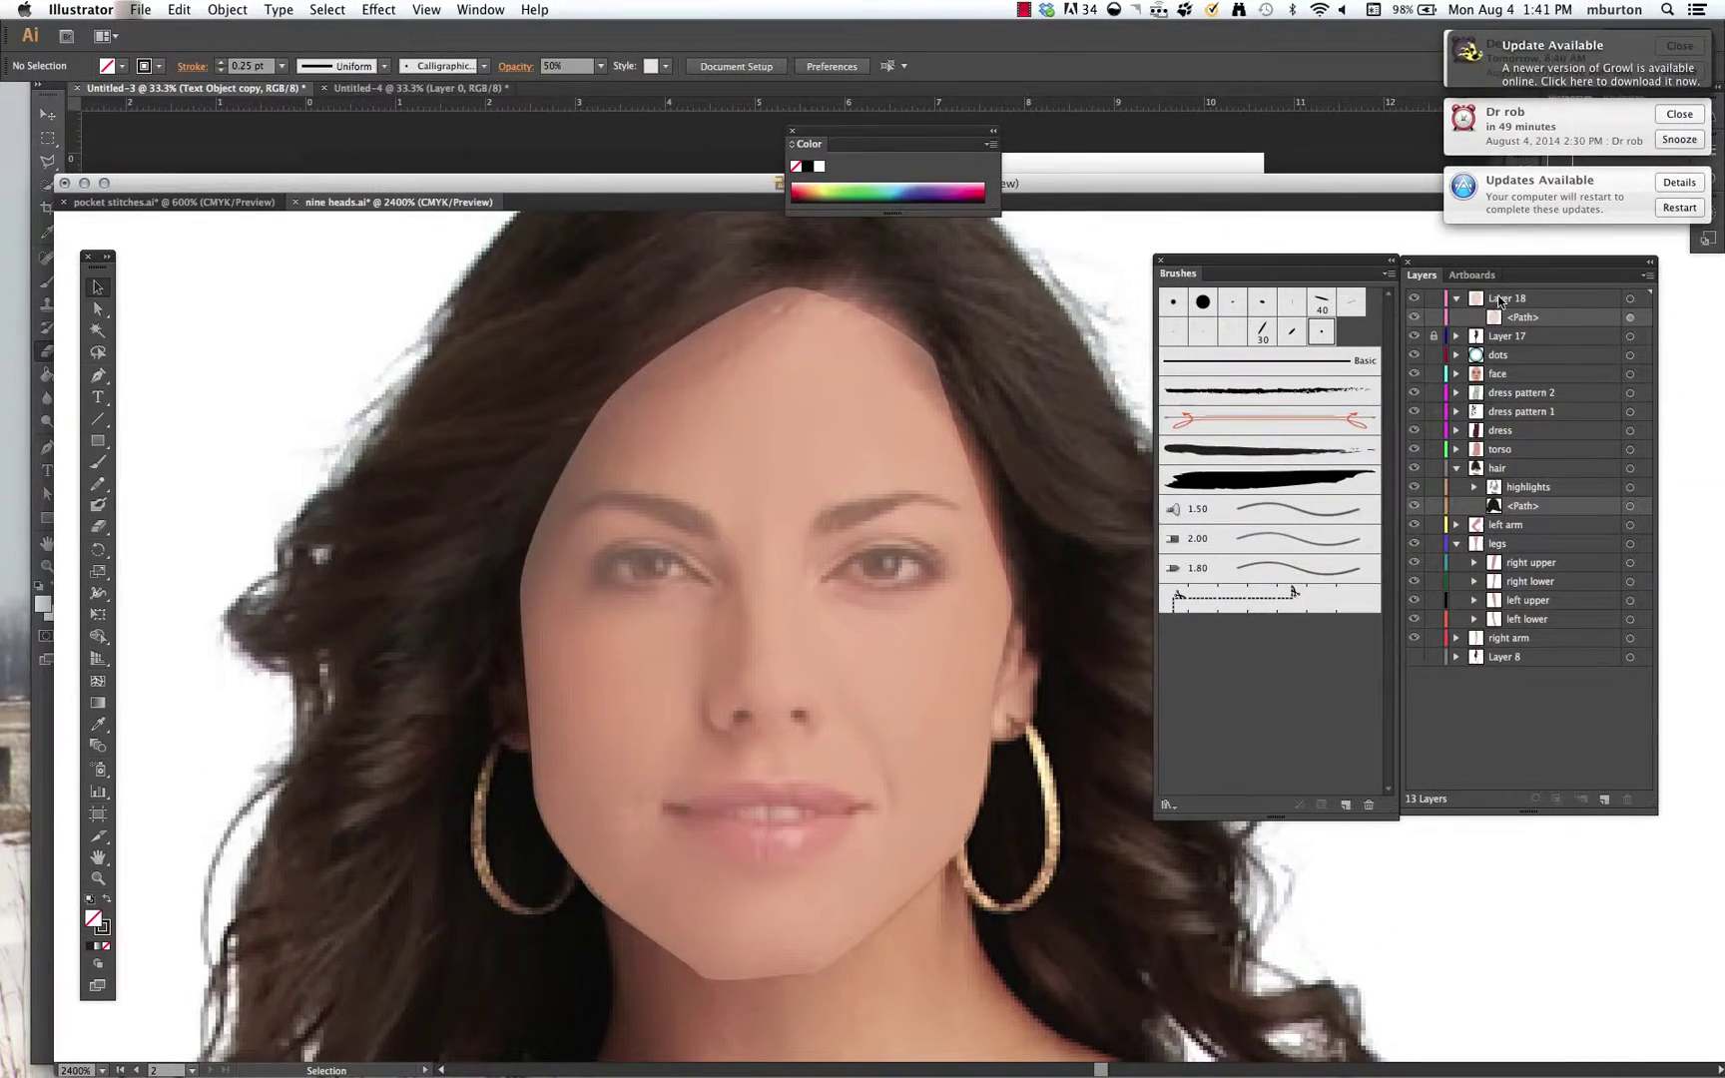
left_click(1500, 300)
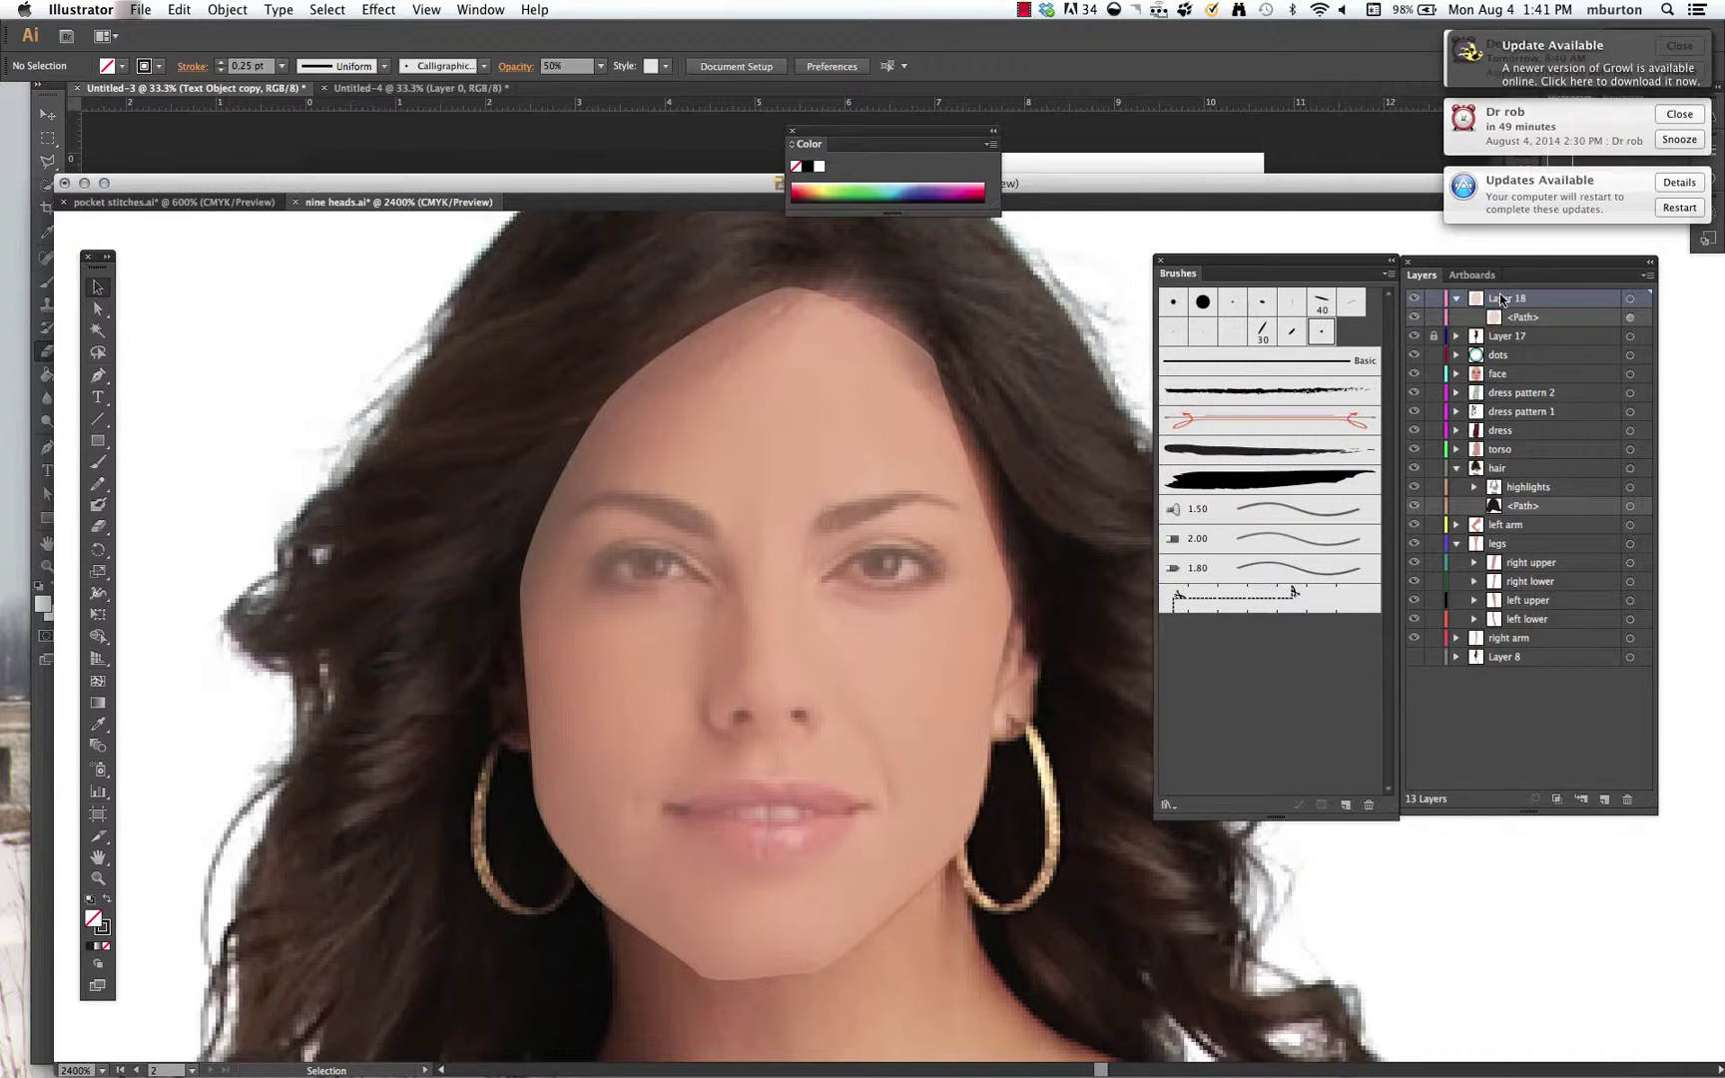
left_click(1629, 298)
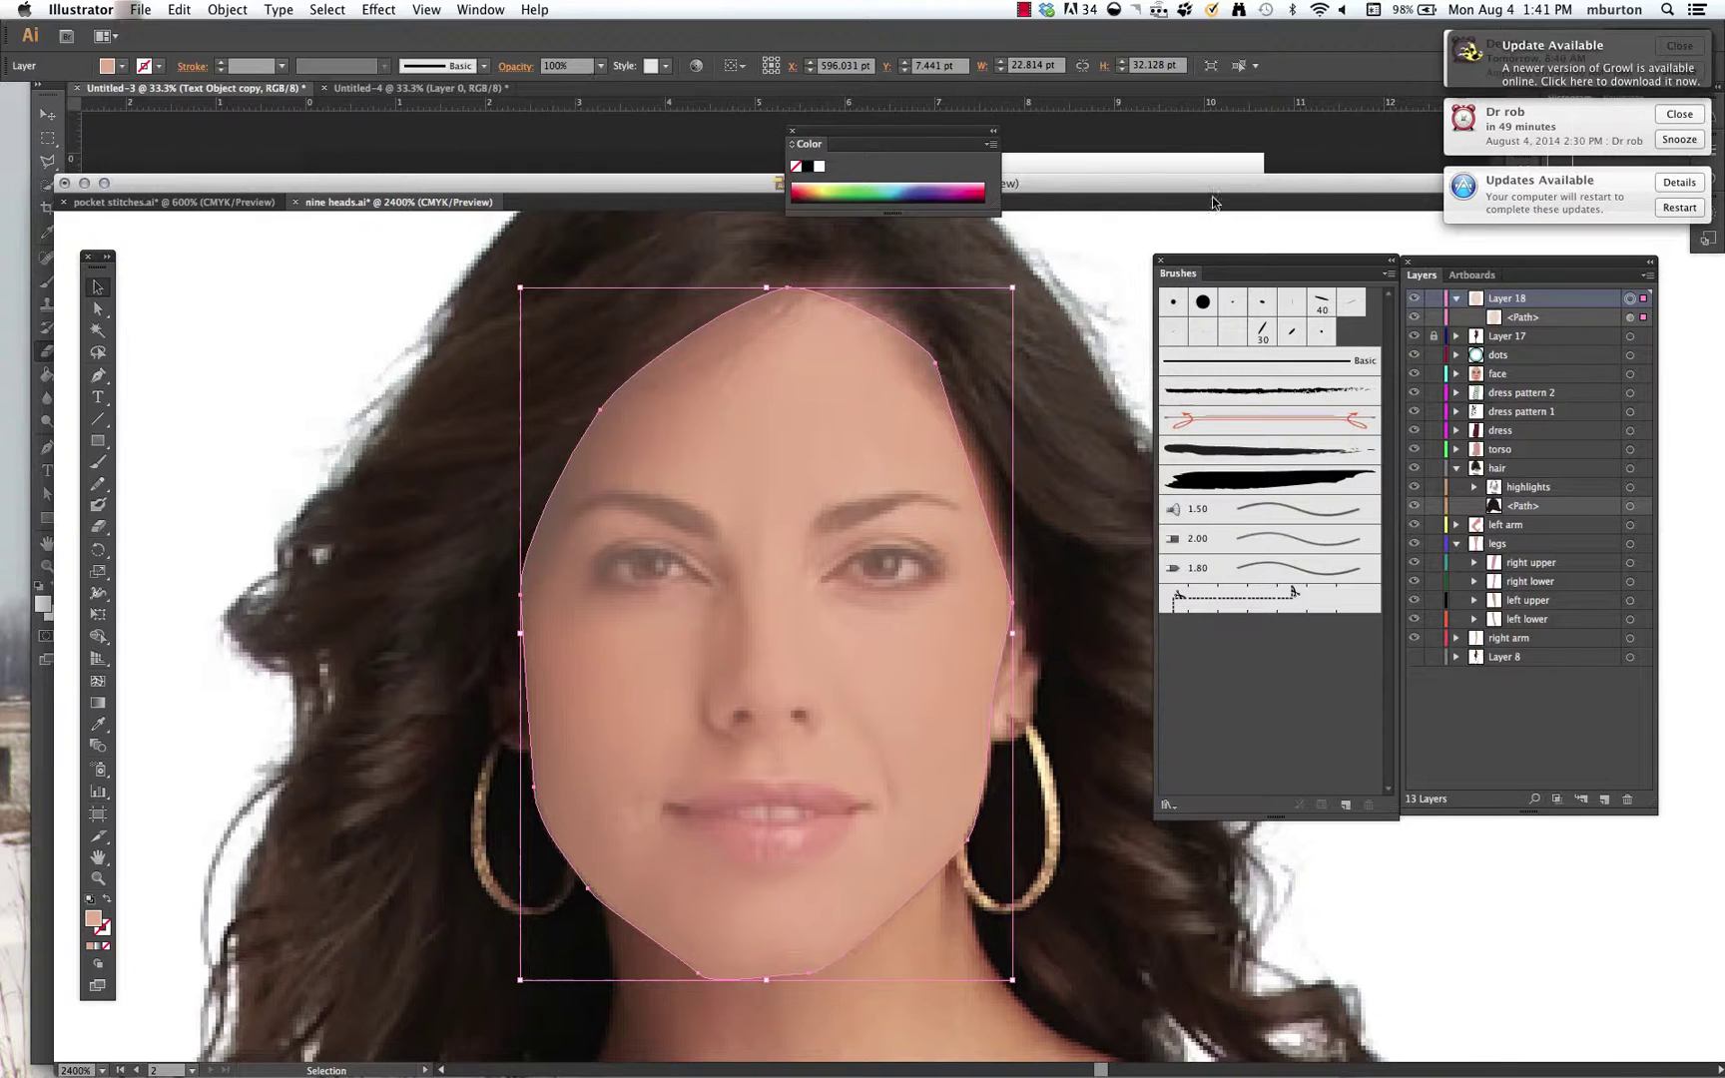
left_click(1631, 317)
left_click(1435, 298)
left_click(1604, 800)
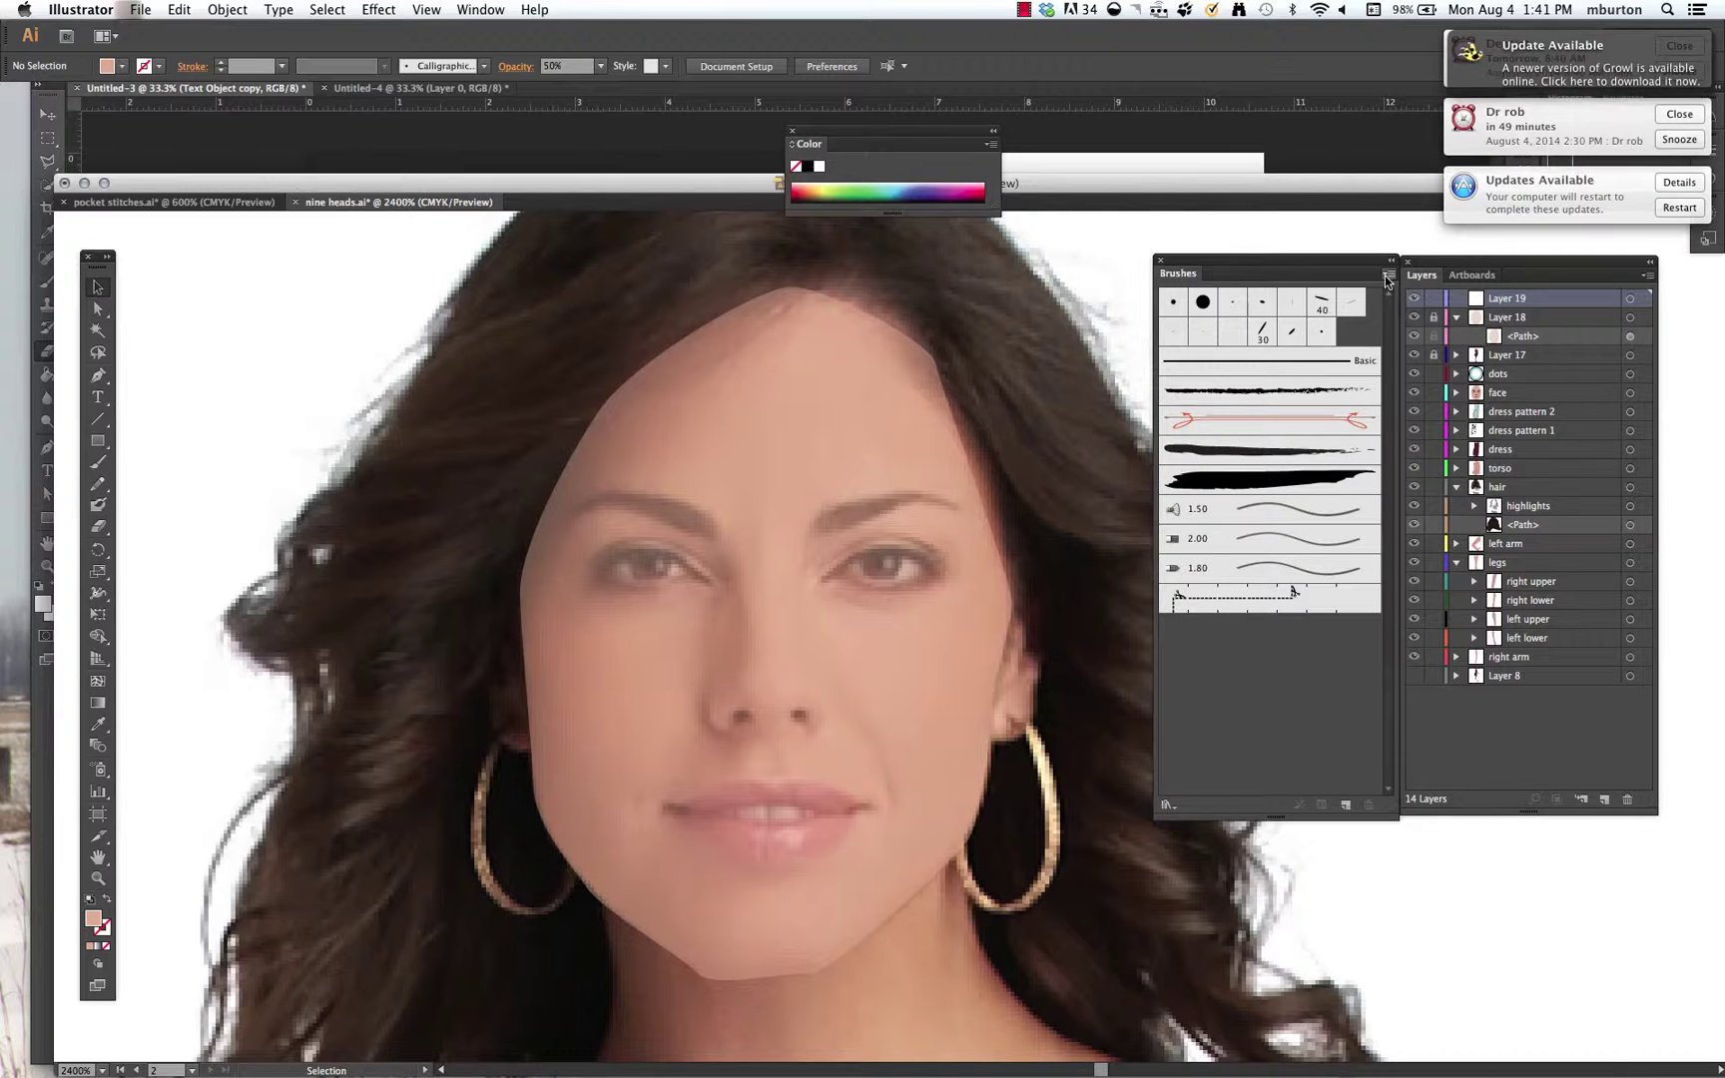
- Create a new calligraphic brush and set its size to .25 pt
left_click(480, 10)
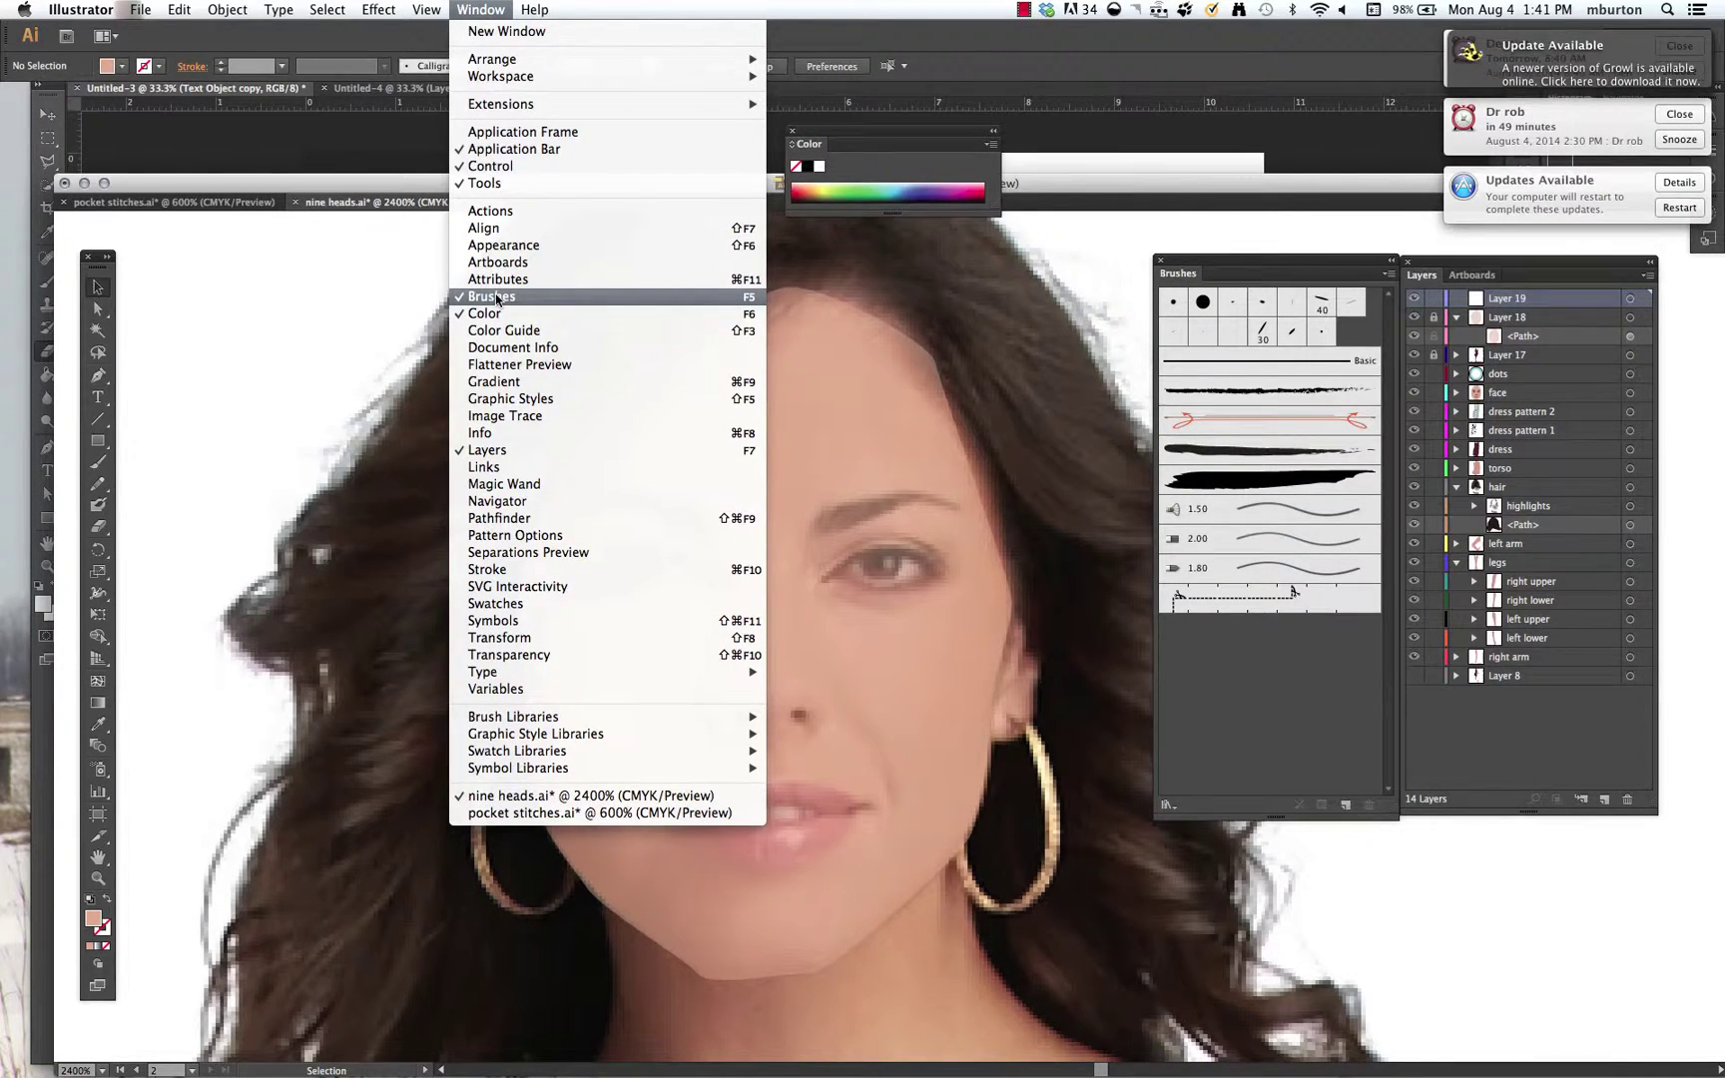
left_click(1386, 284)
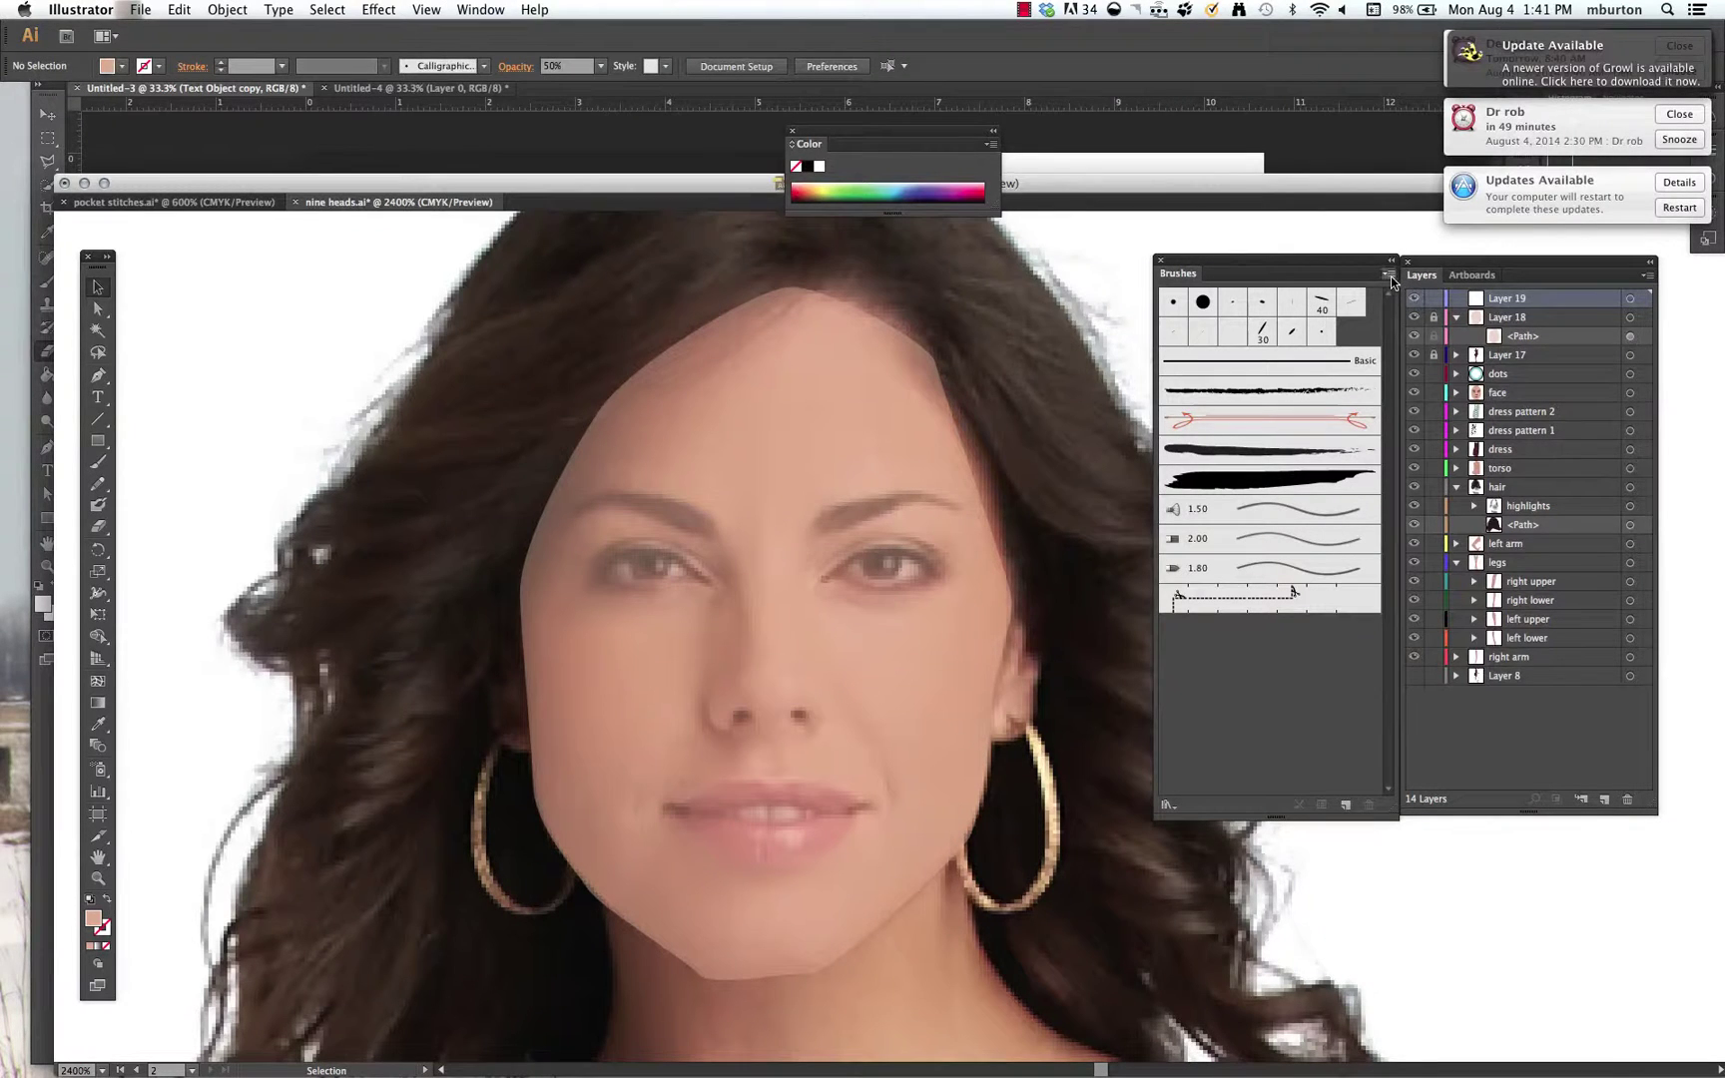
left_click(1389, 274)
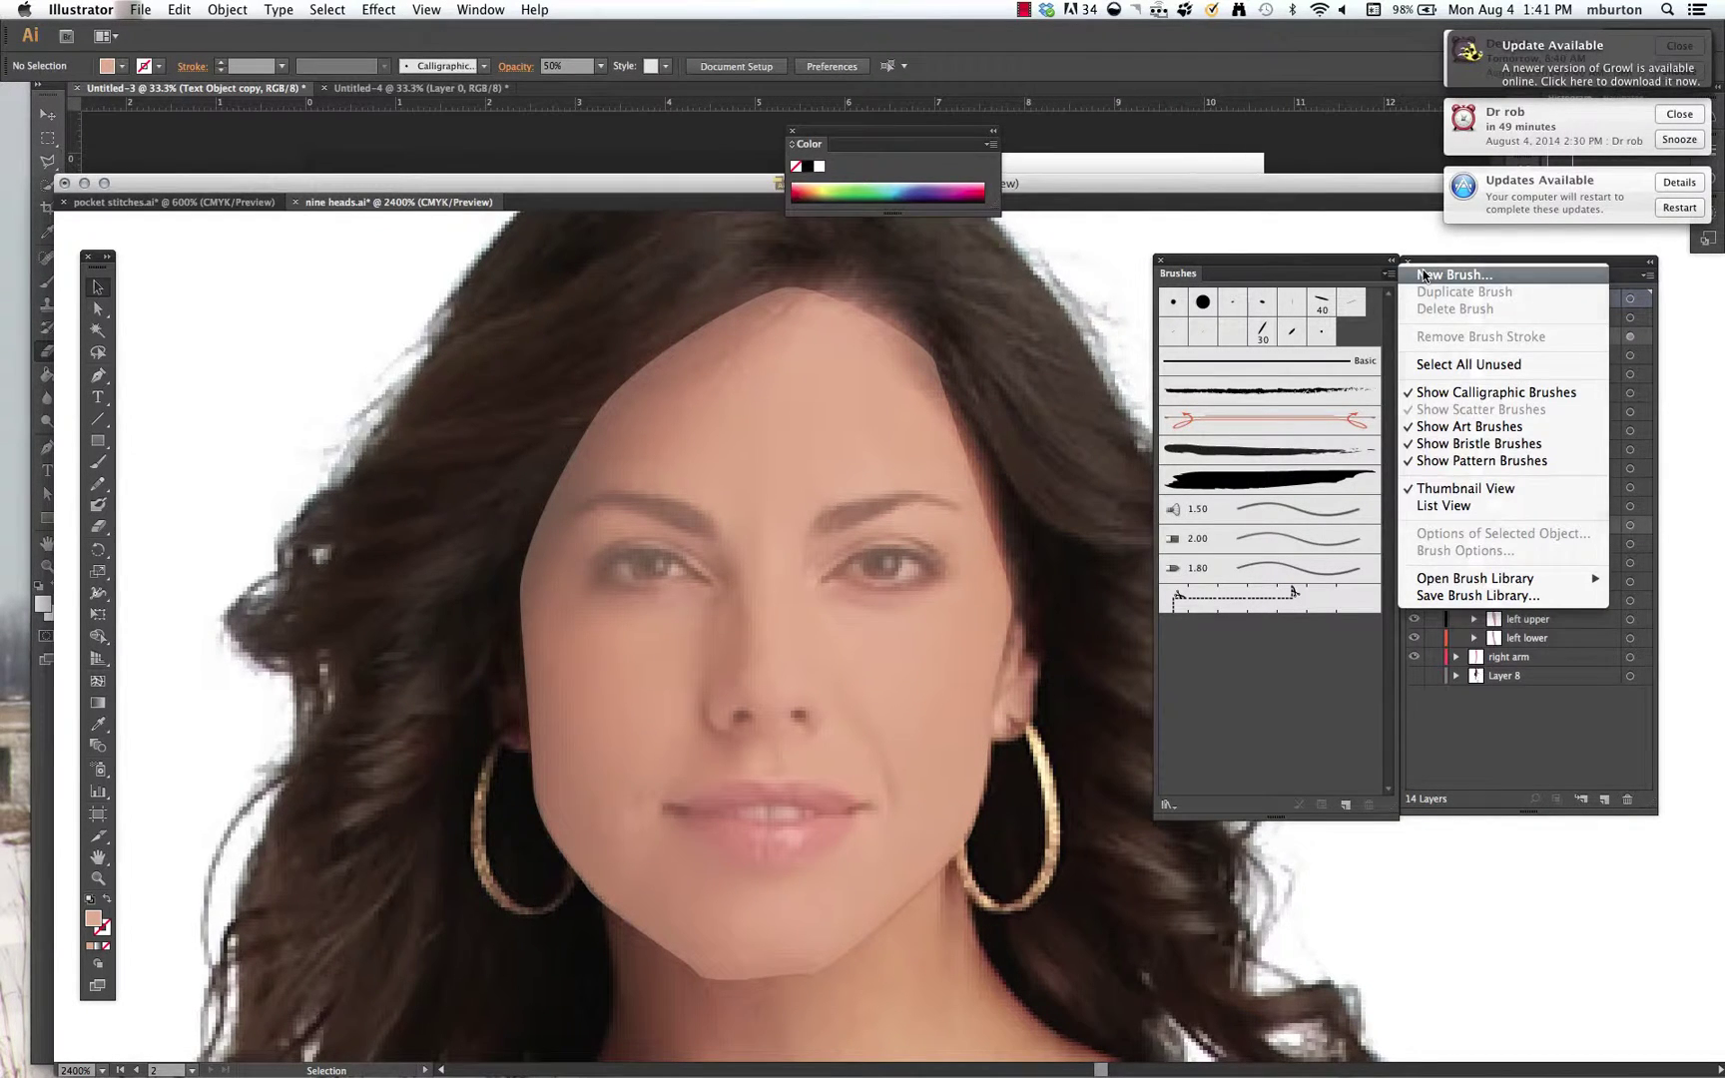
left_click(1452, 274)
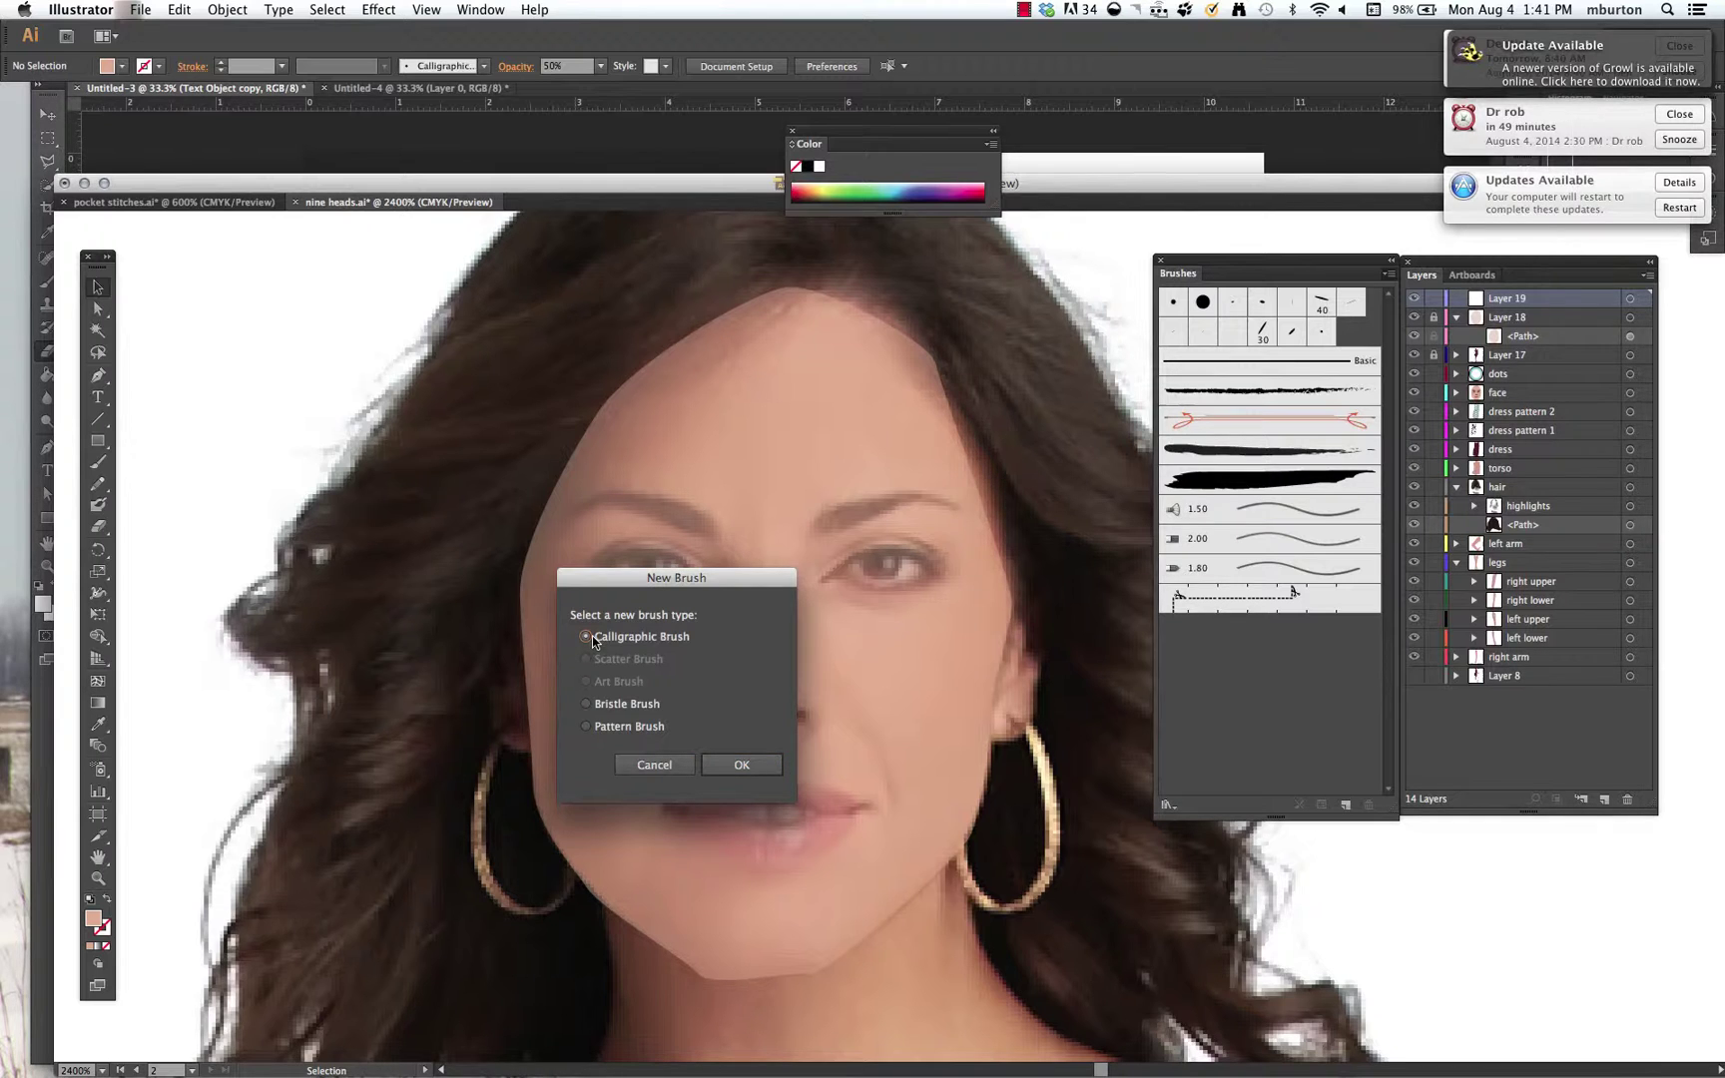
left_click(747, 765)
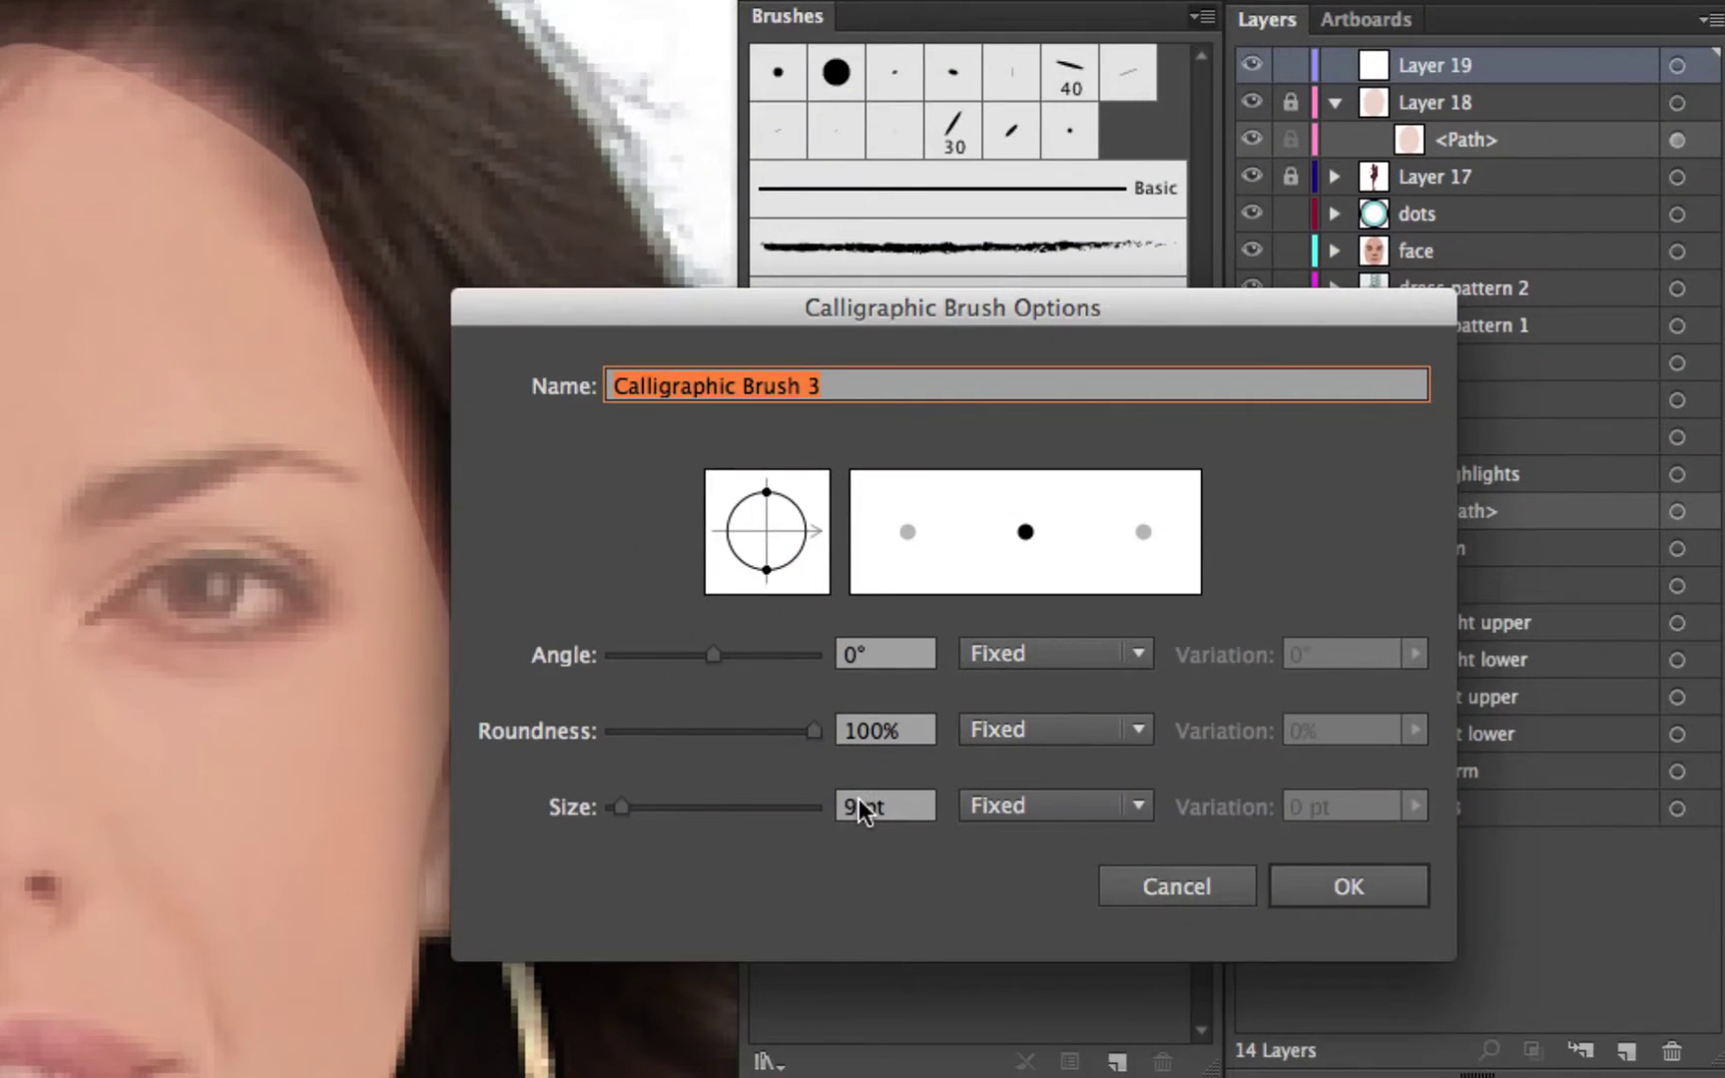
double_click(1214, 674)
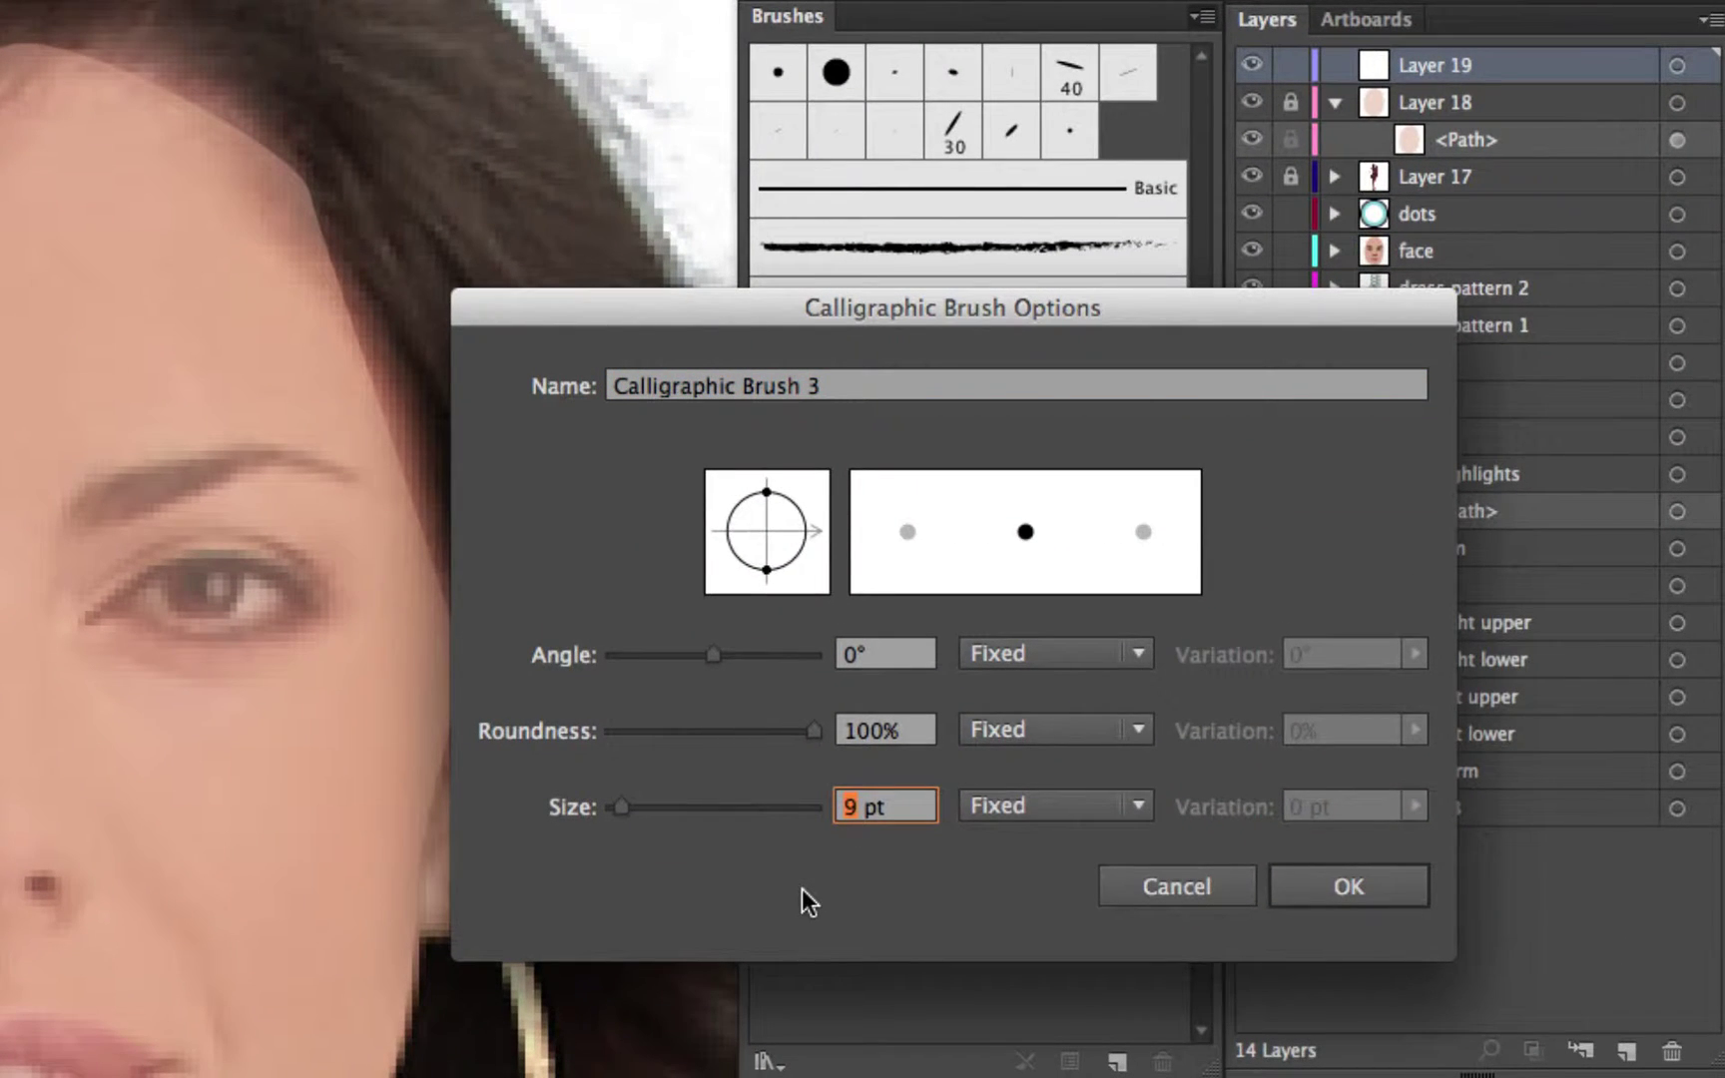
key("BackSpace")
type(".25")
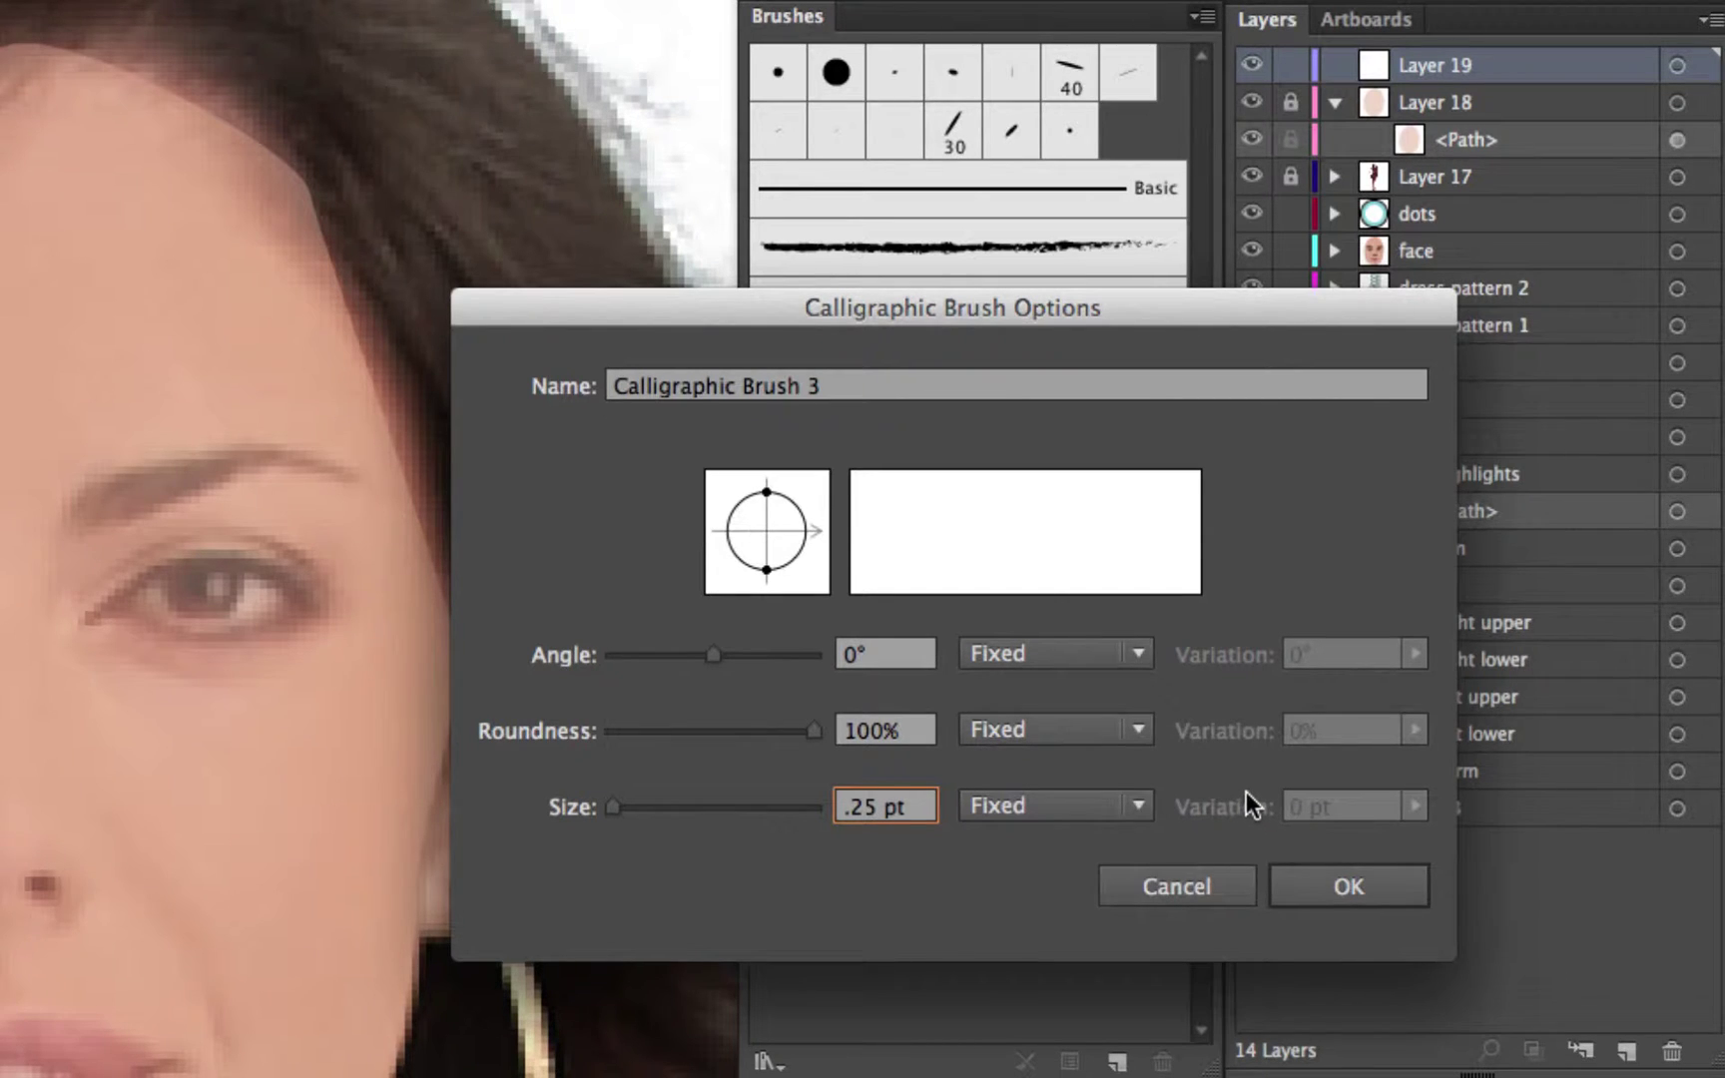
- Shape the new calligraphic brush with a 32° angle and 19% roundness, and save it
mouse_move(760, 561)
left_mouse_down()
mouse_move(763, 542)
mouse_move(794, 541)
mouse_move(790, 489)
left_mouse_up()
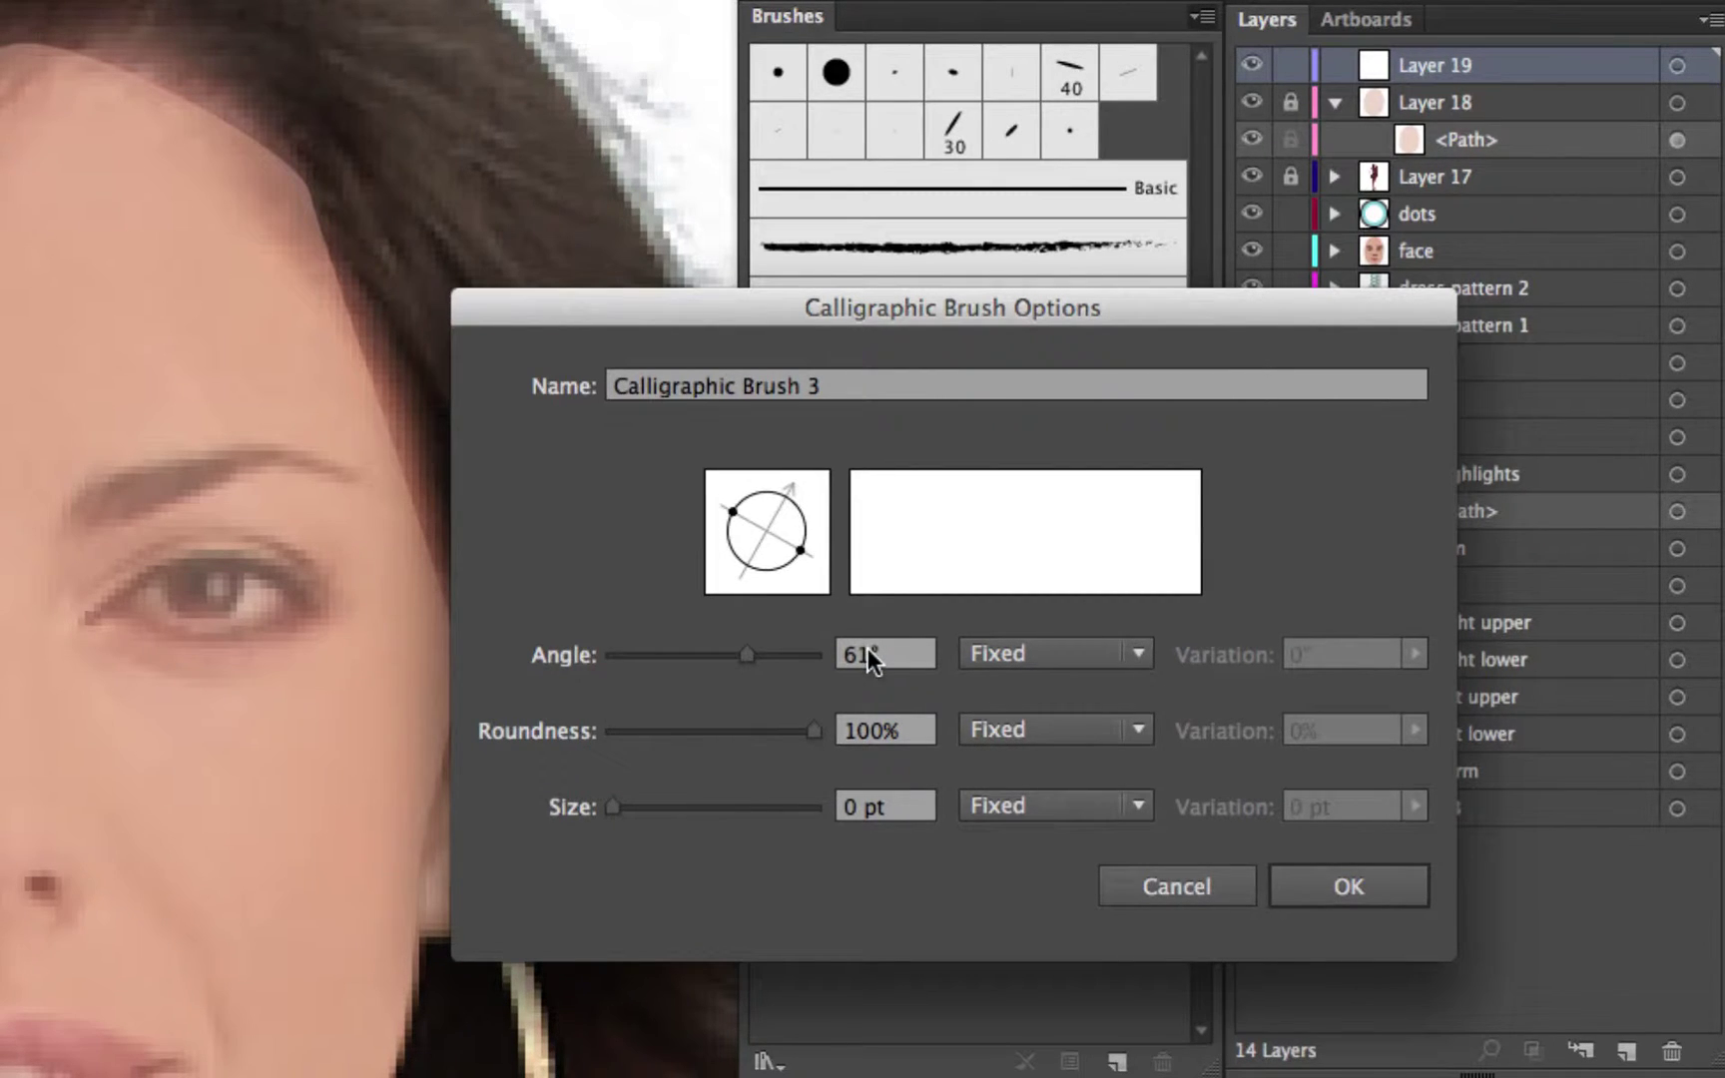
left_click_drag(876, 651, 836, 666)
type("45")
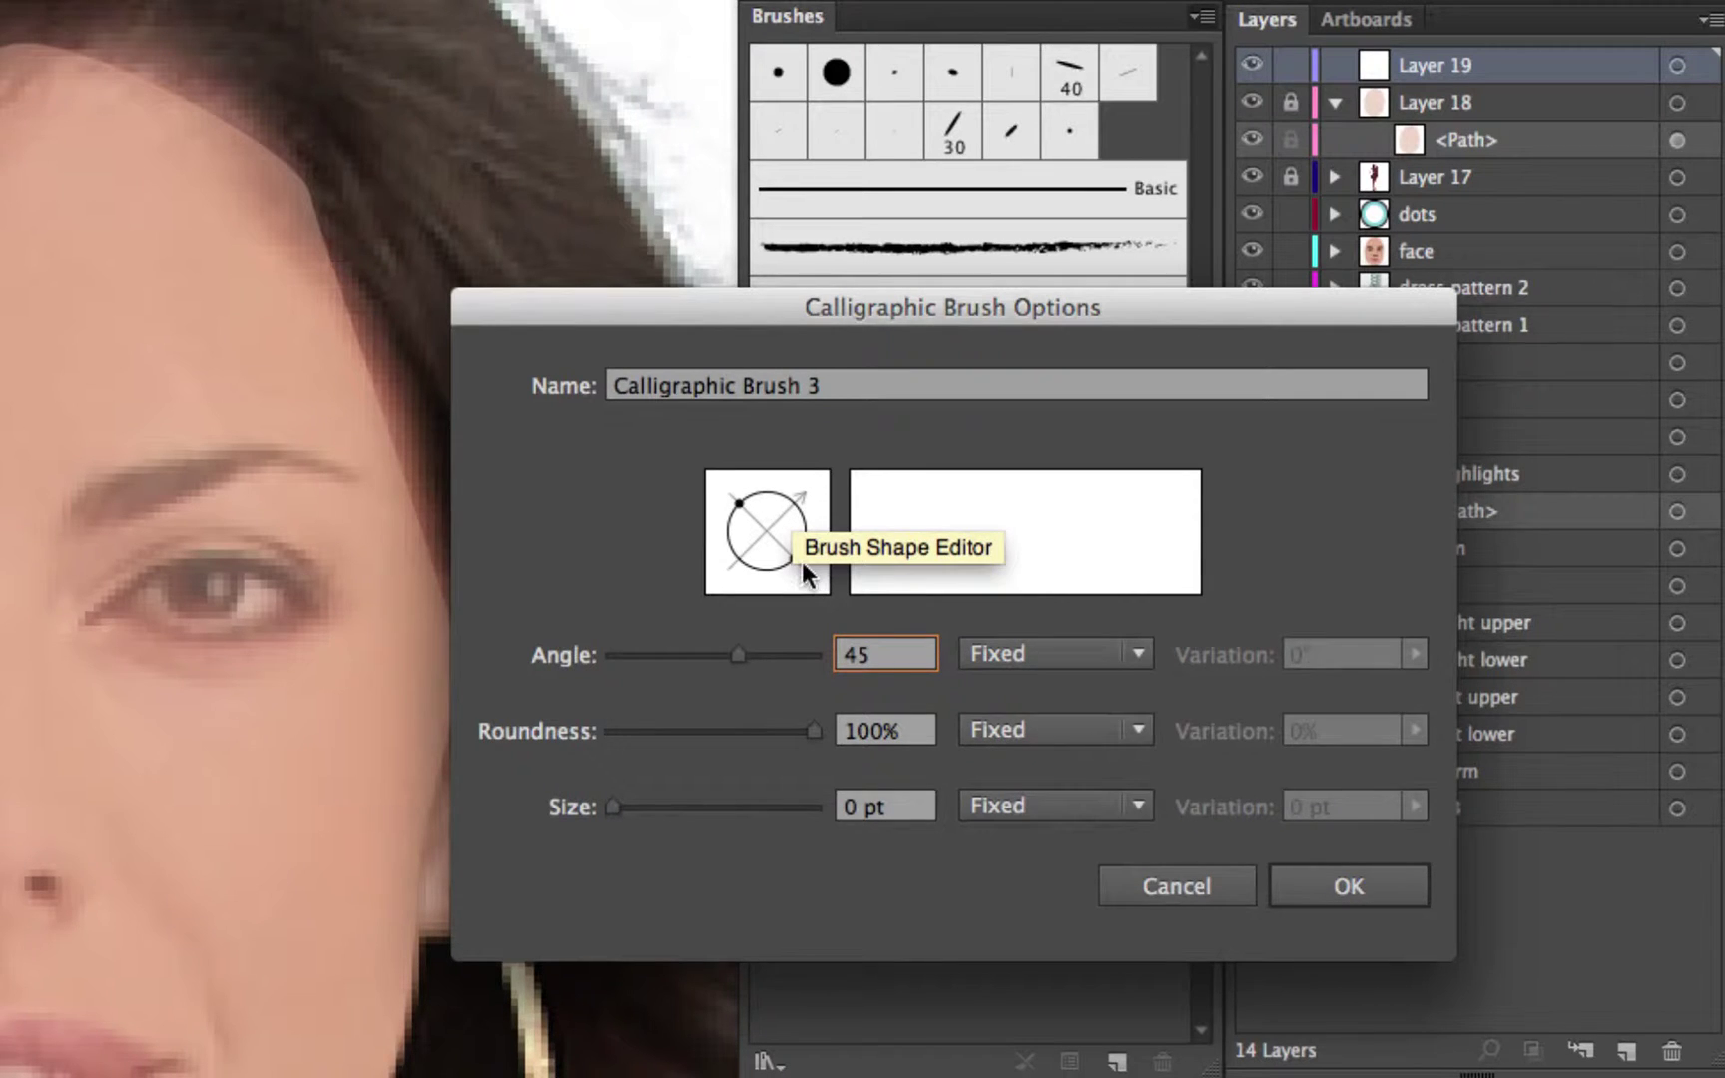
left_click_drag(740, 505, 764, 536)
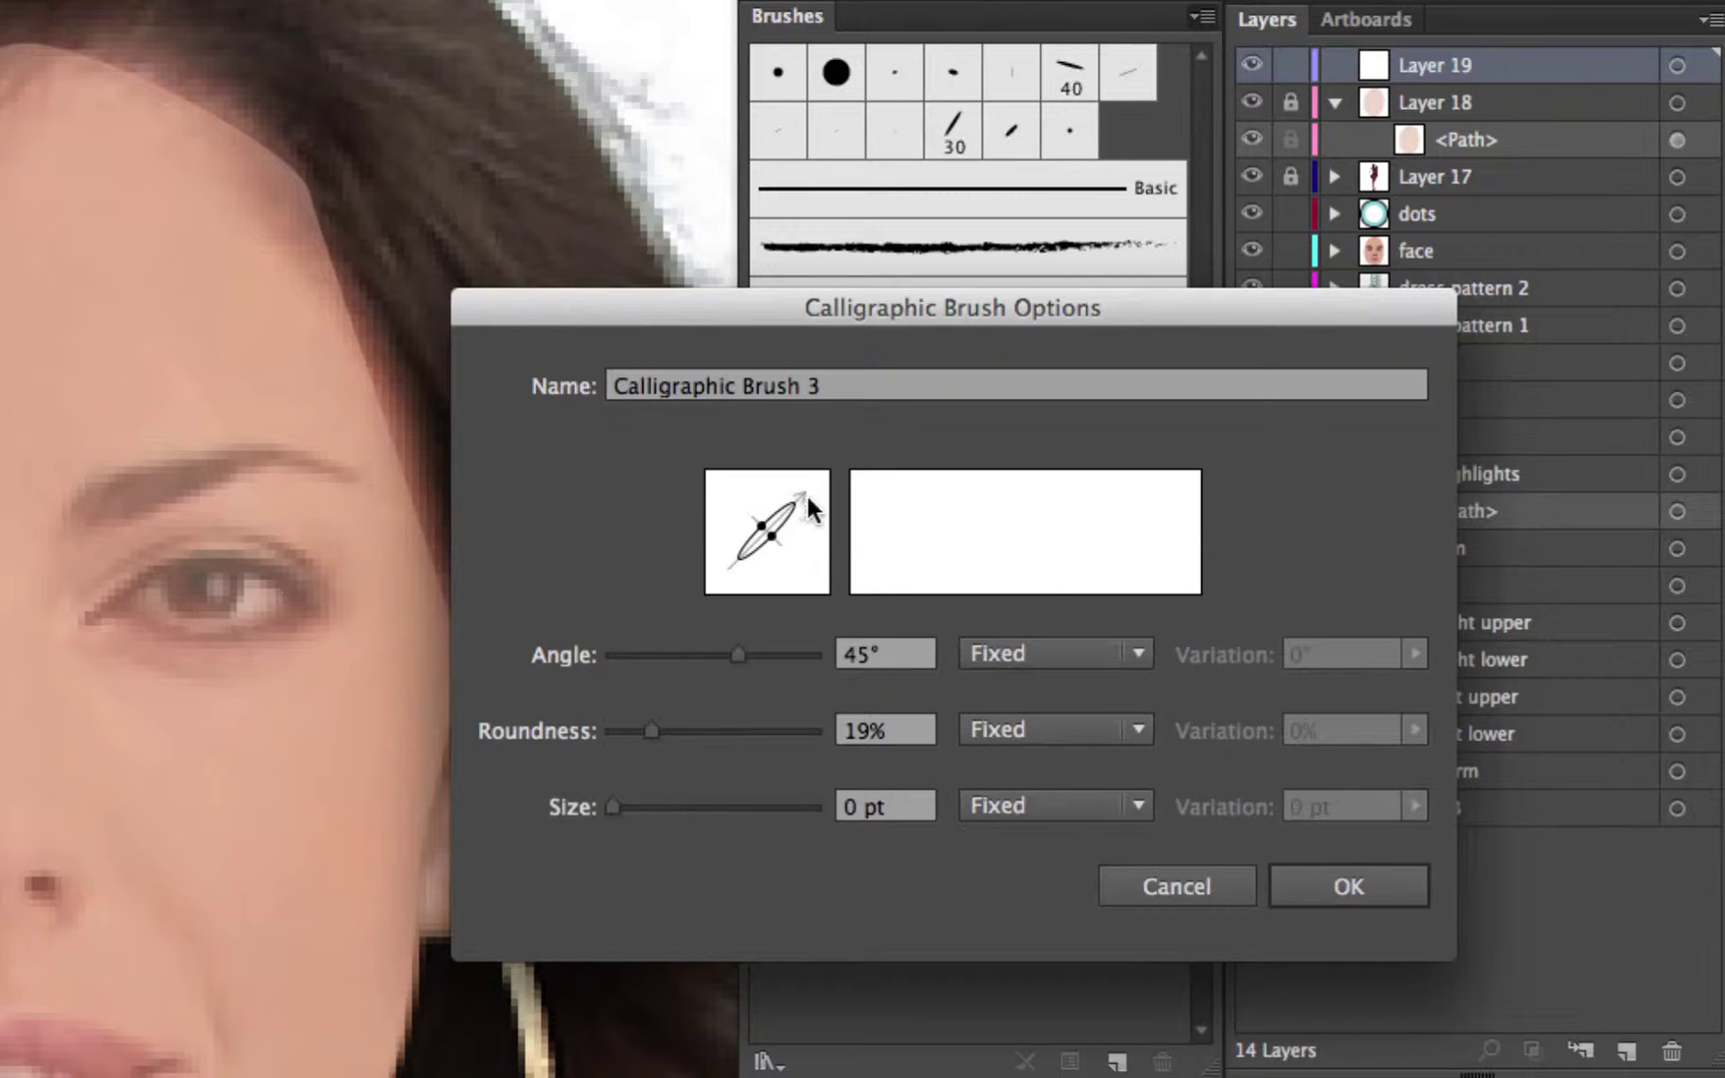
mouse_move(805, 495)
left_mouse_down()
mouse_move(811, 521)
mouse_move(804, 506)
left_mouse_up()
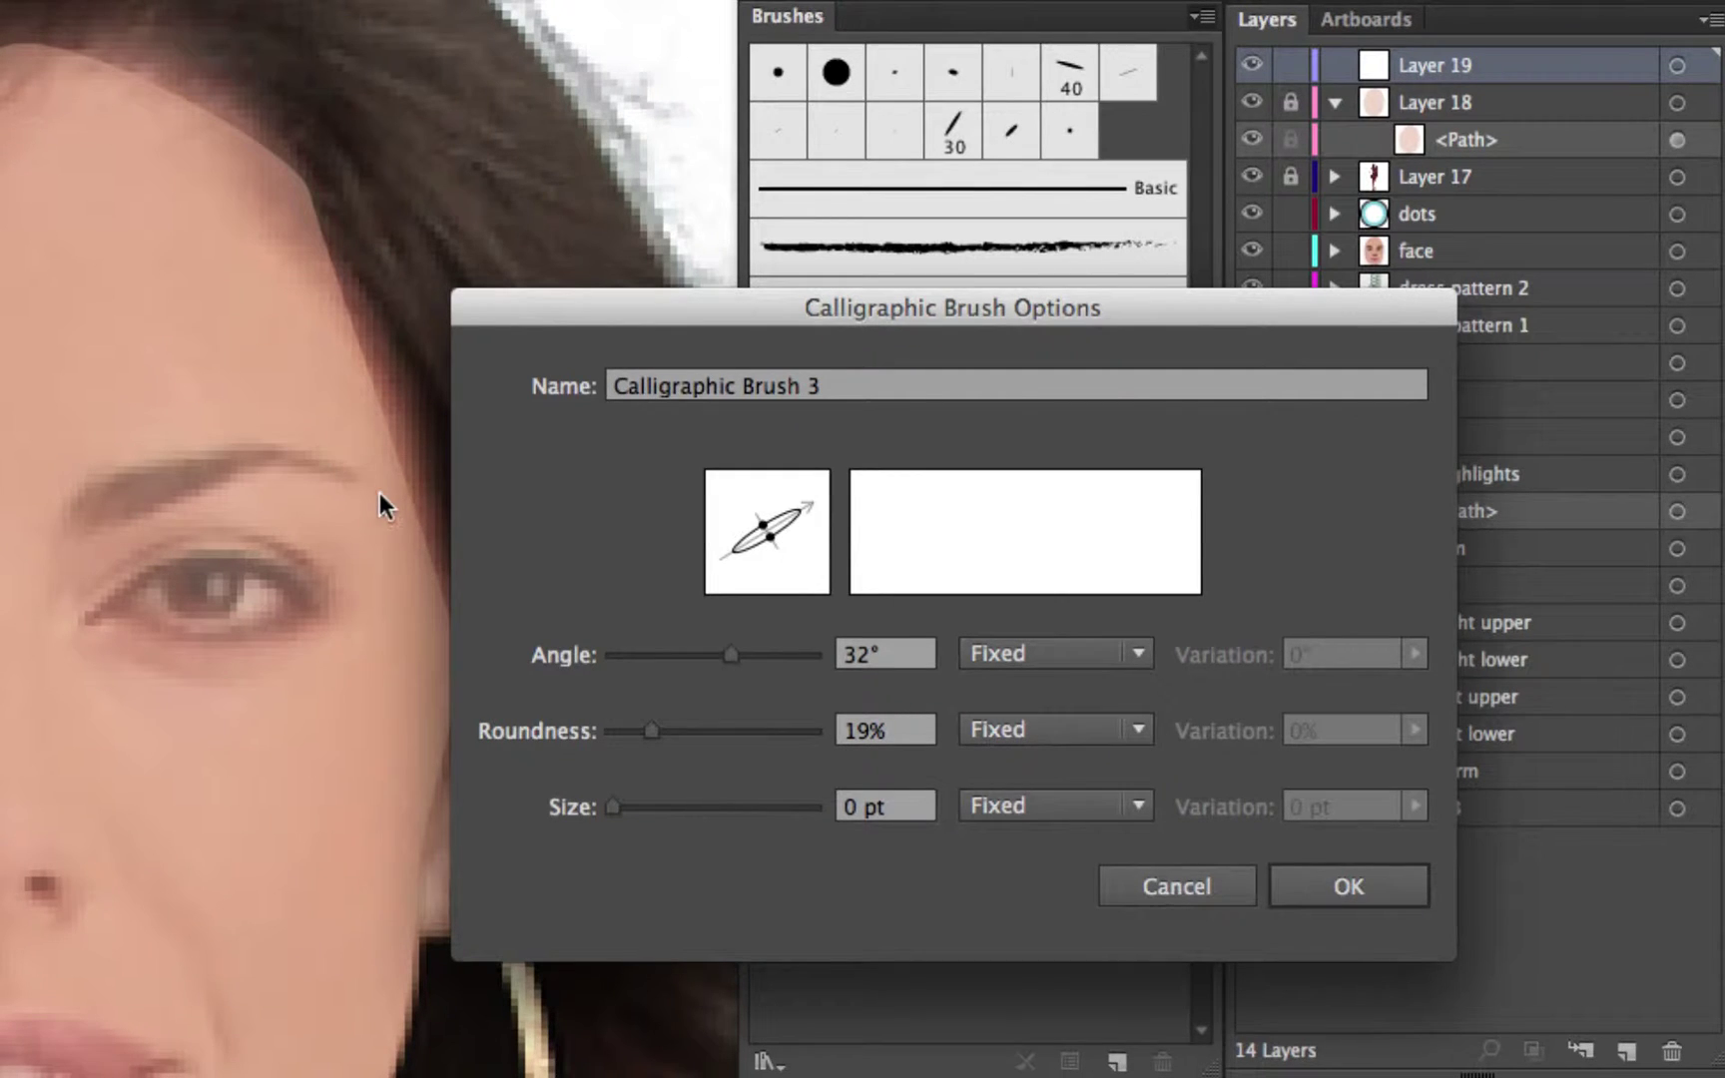
left_click(1366, 882)
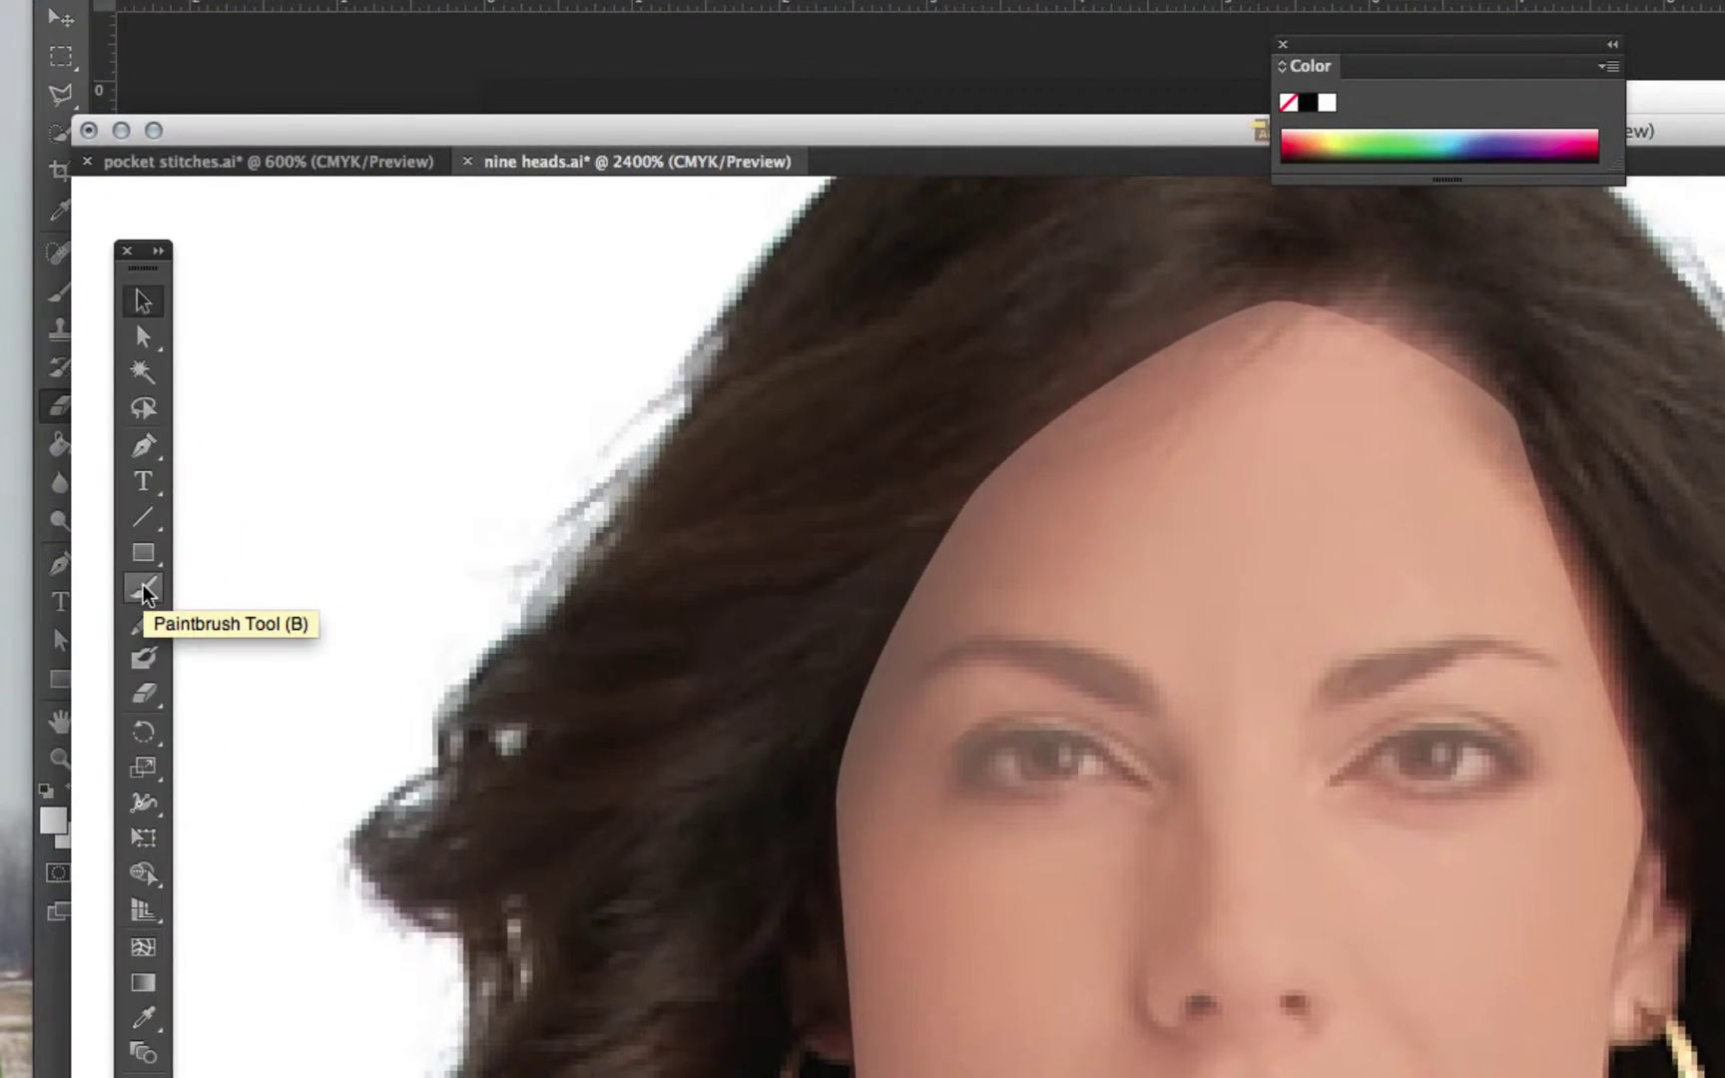
- Target Layer 19 for the Paintbrush tool, try a stroke over the hair and undo it
left_click(144, 591)
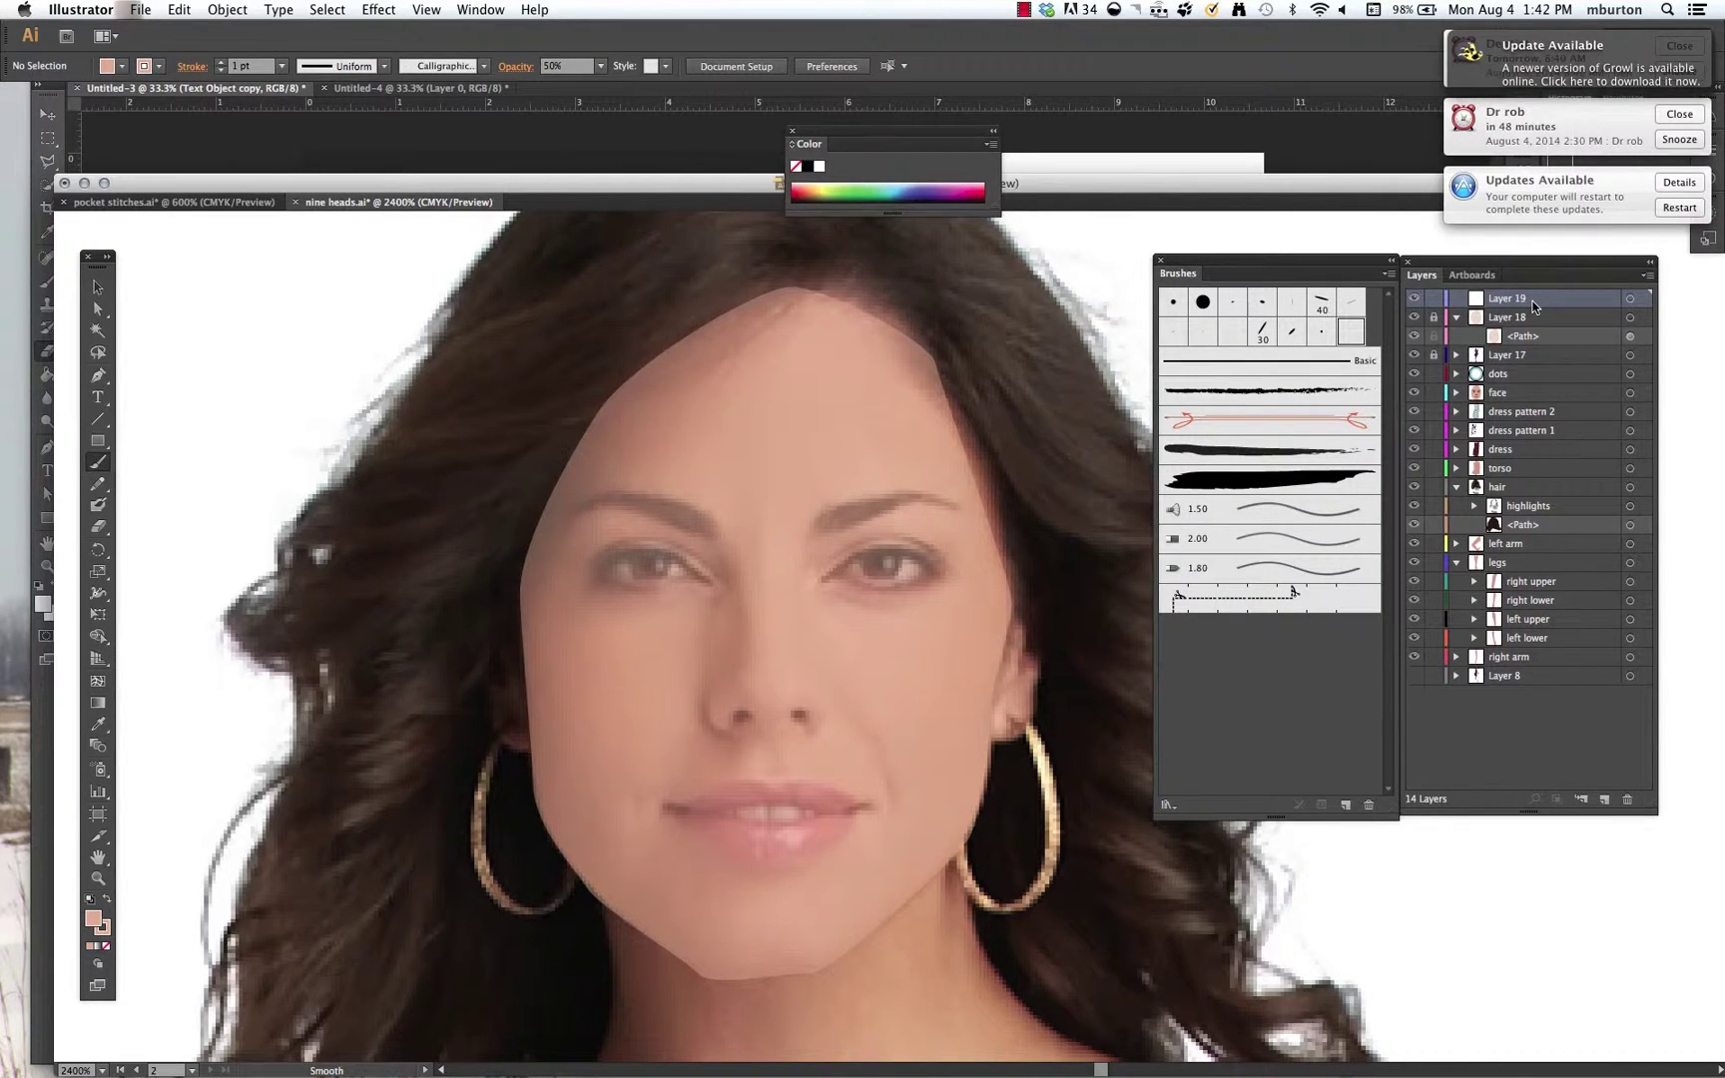
left_click(1630, 299)
left_click_drag(411, 545, 526, 468)
key("super+z")
- Sample the dark hair colour and make it the stroke colour with no fill
left_click(100, 727)
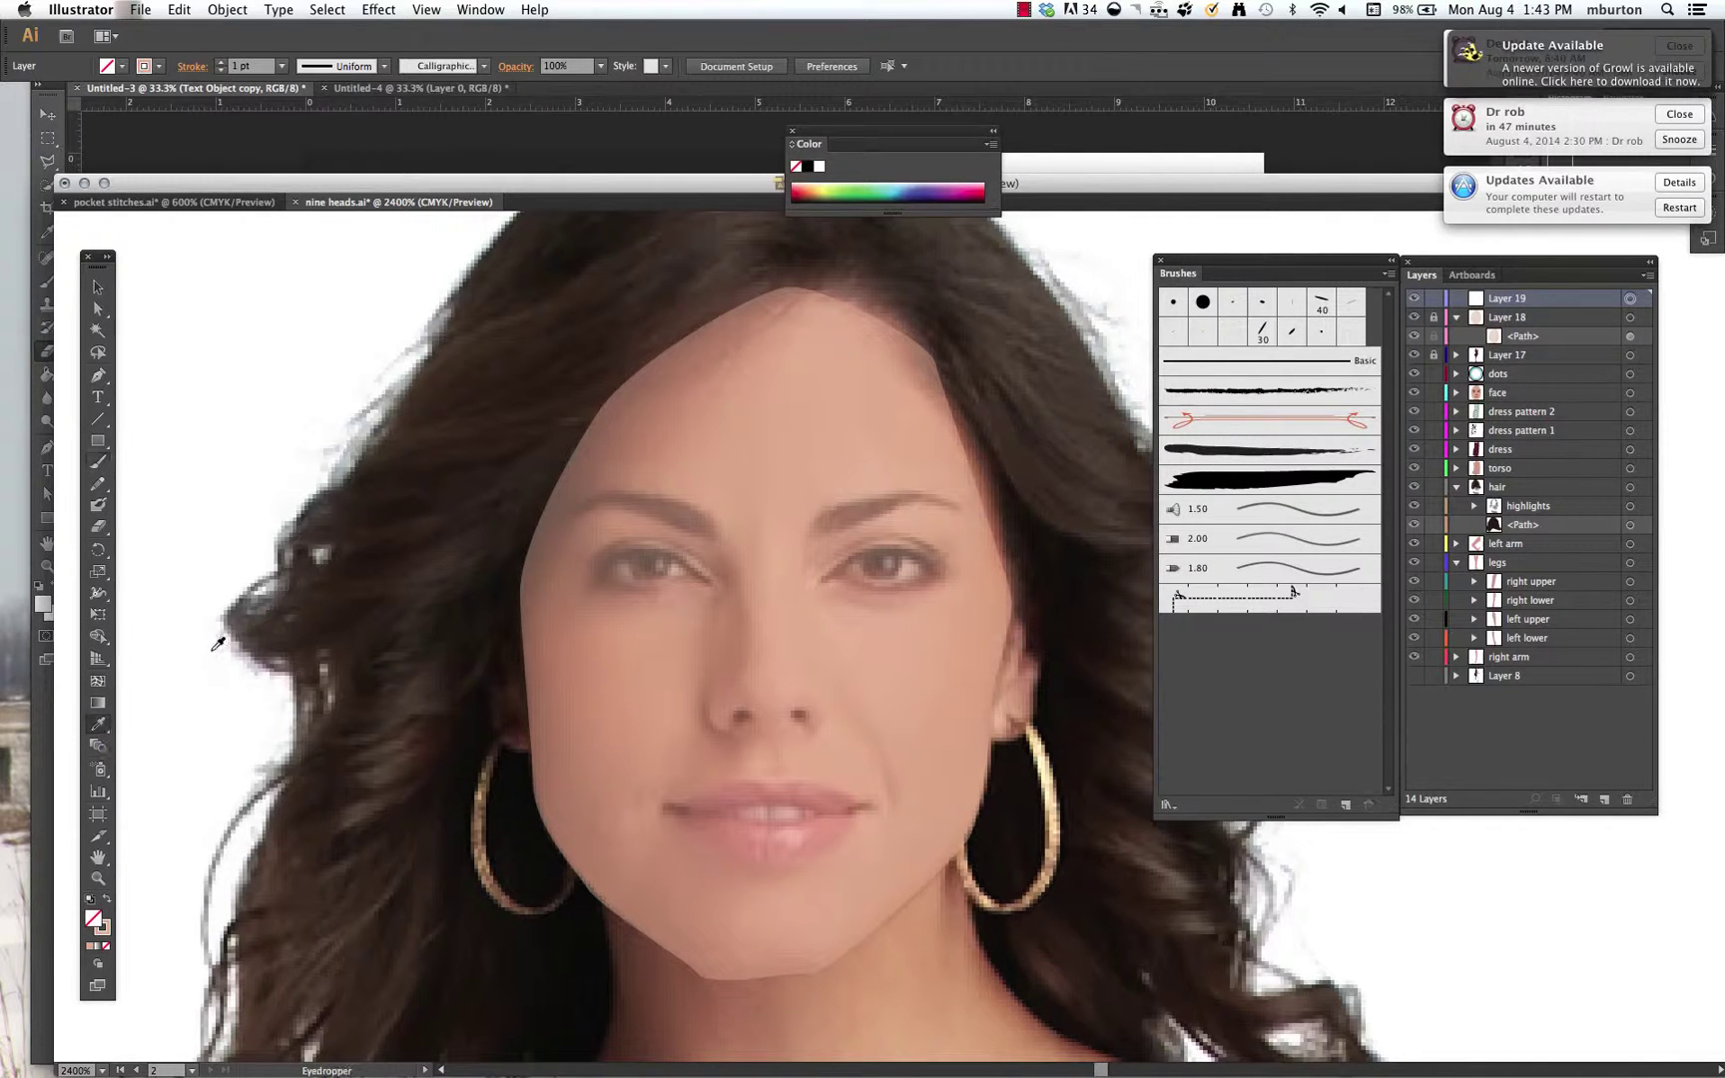
left_click(408, 514)
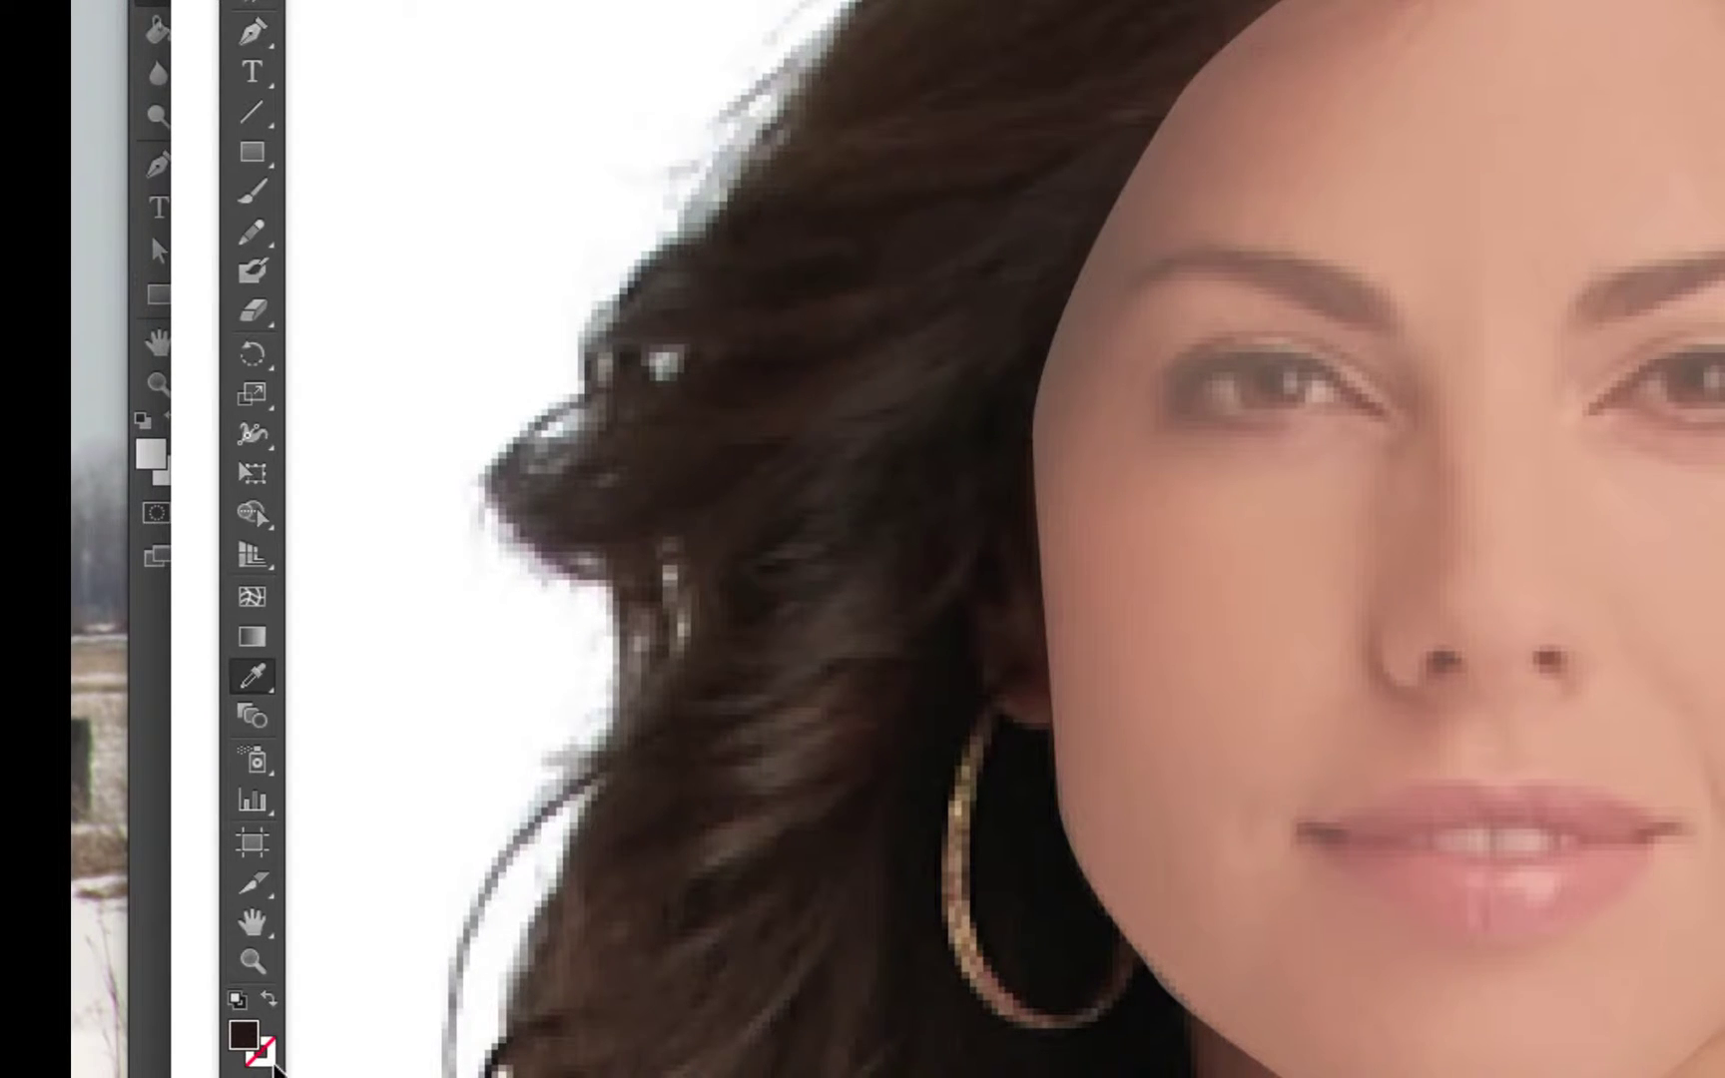
left_click(268, 998)
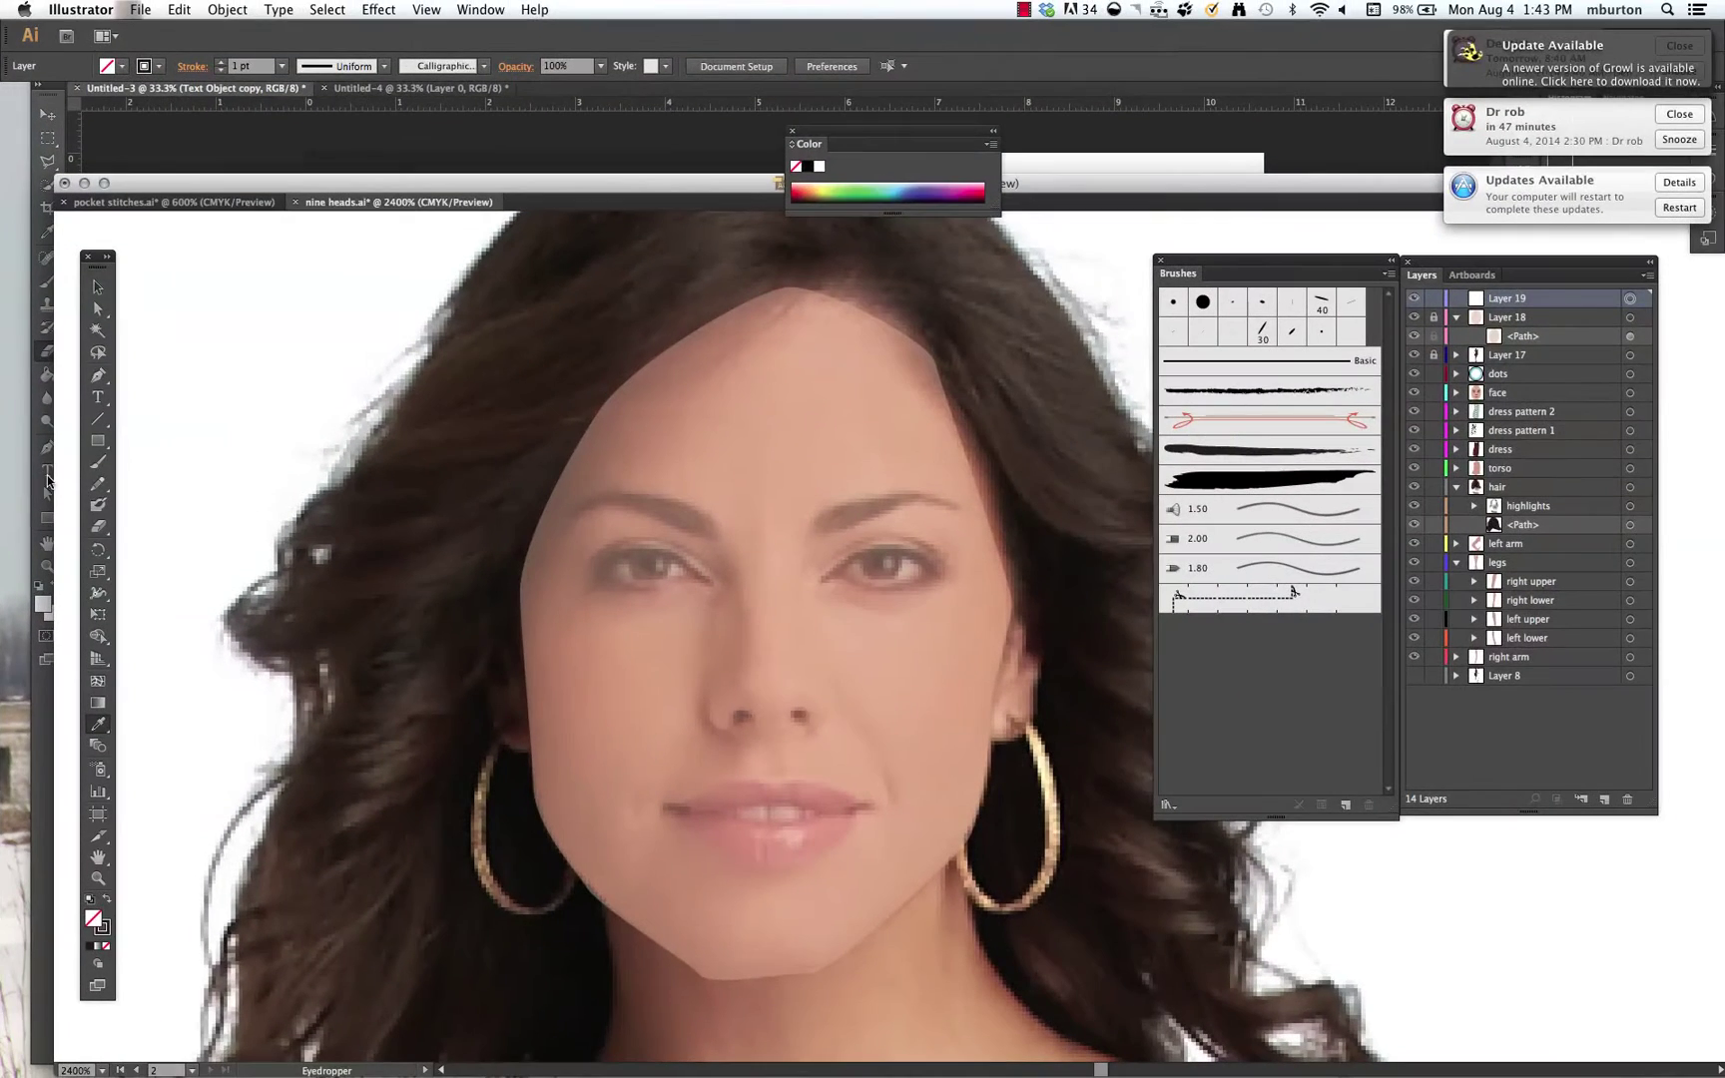
- Set the stroke weight to 2 pt and paint a stroke along the eyebrow on the left of the face
left_click(97, 462)
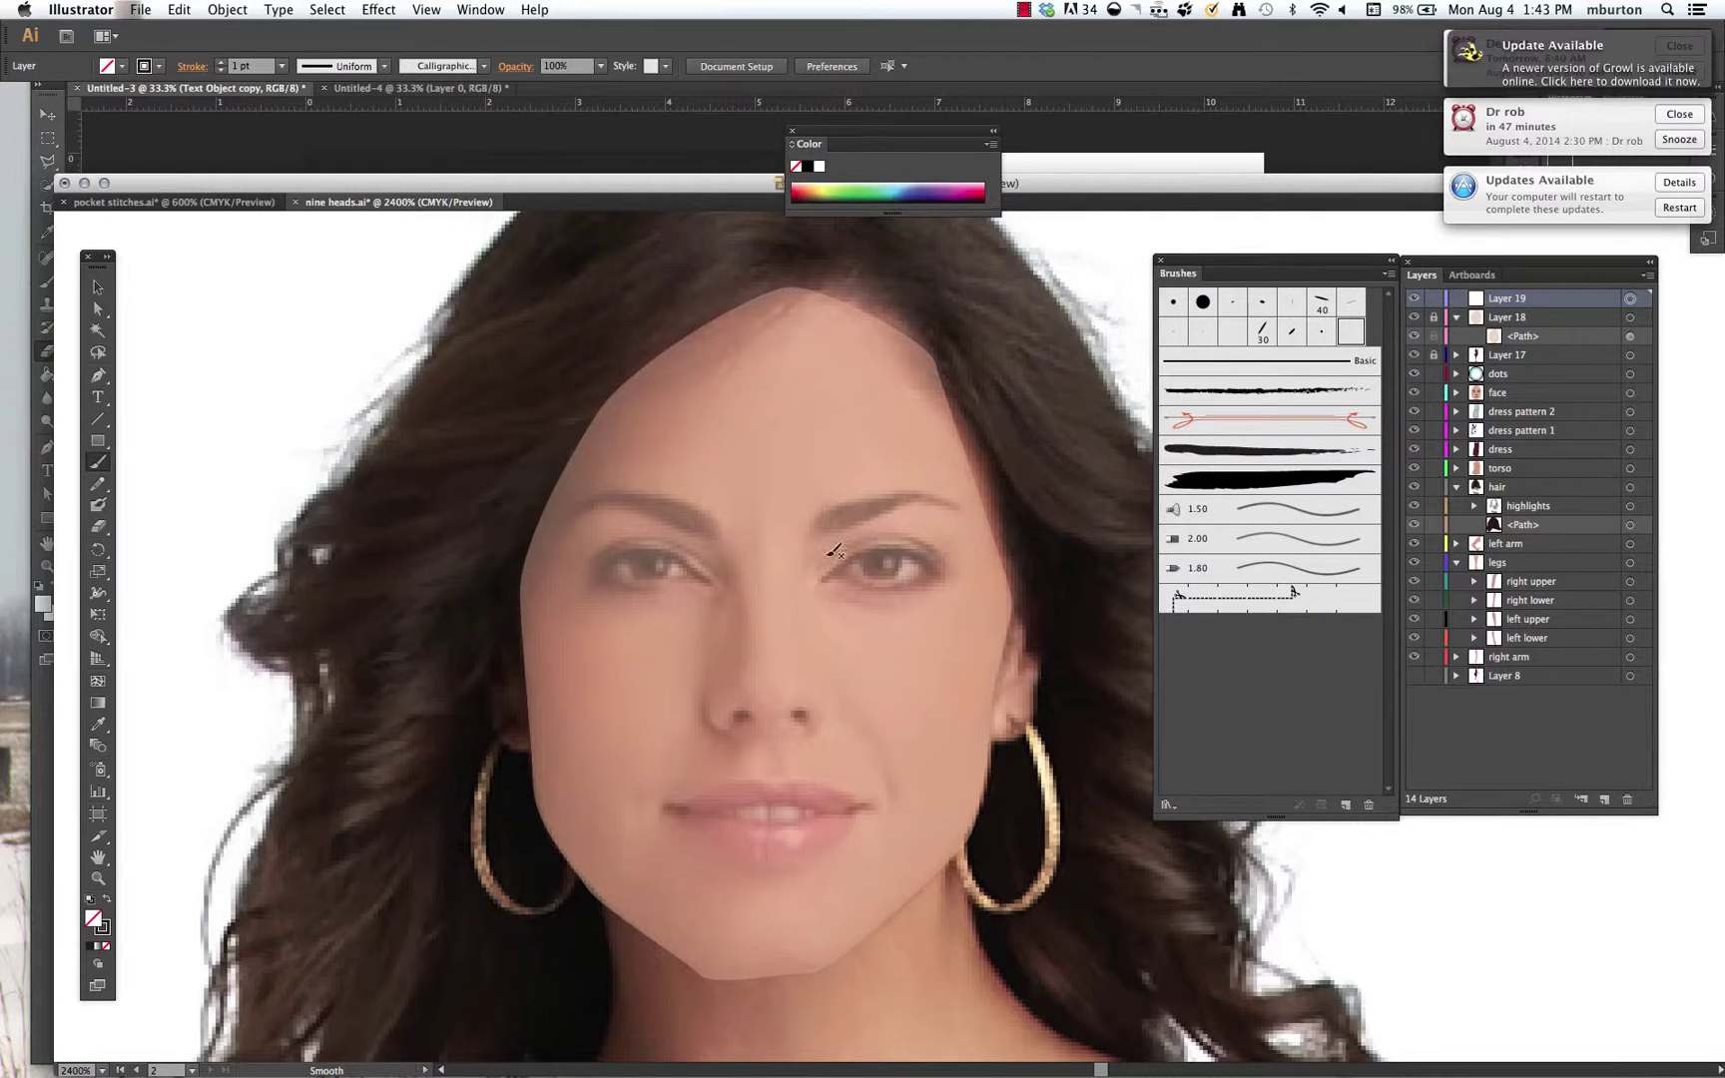
mouse_move(839, 515)
left_mouse_down()
mouse_move(818, 529)
mouse_move(909, 486)
mouse_move(960, 499)
left_mouse_up()
key("cmd+z")
left_click(283, 67)
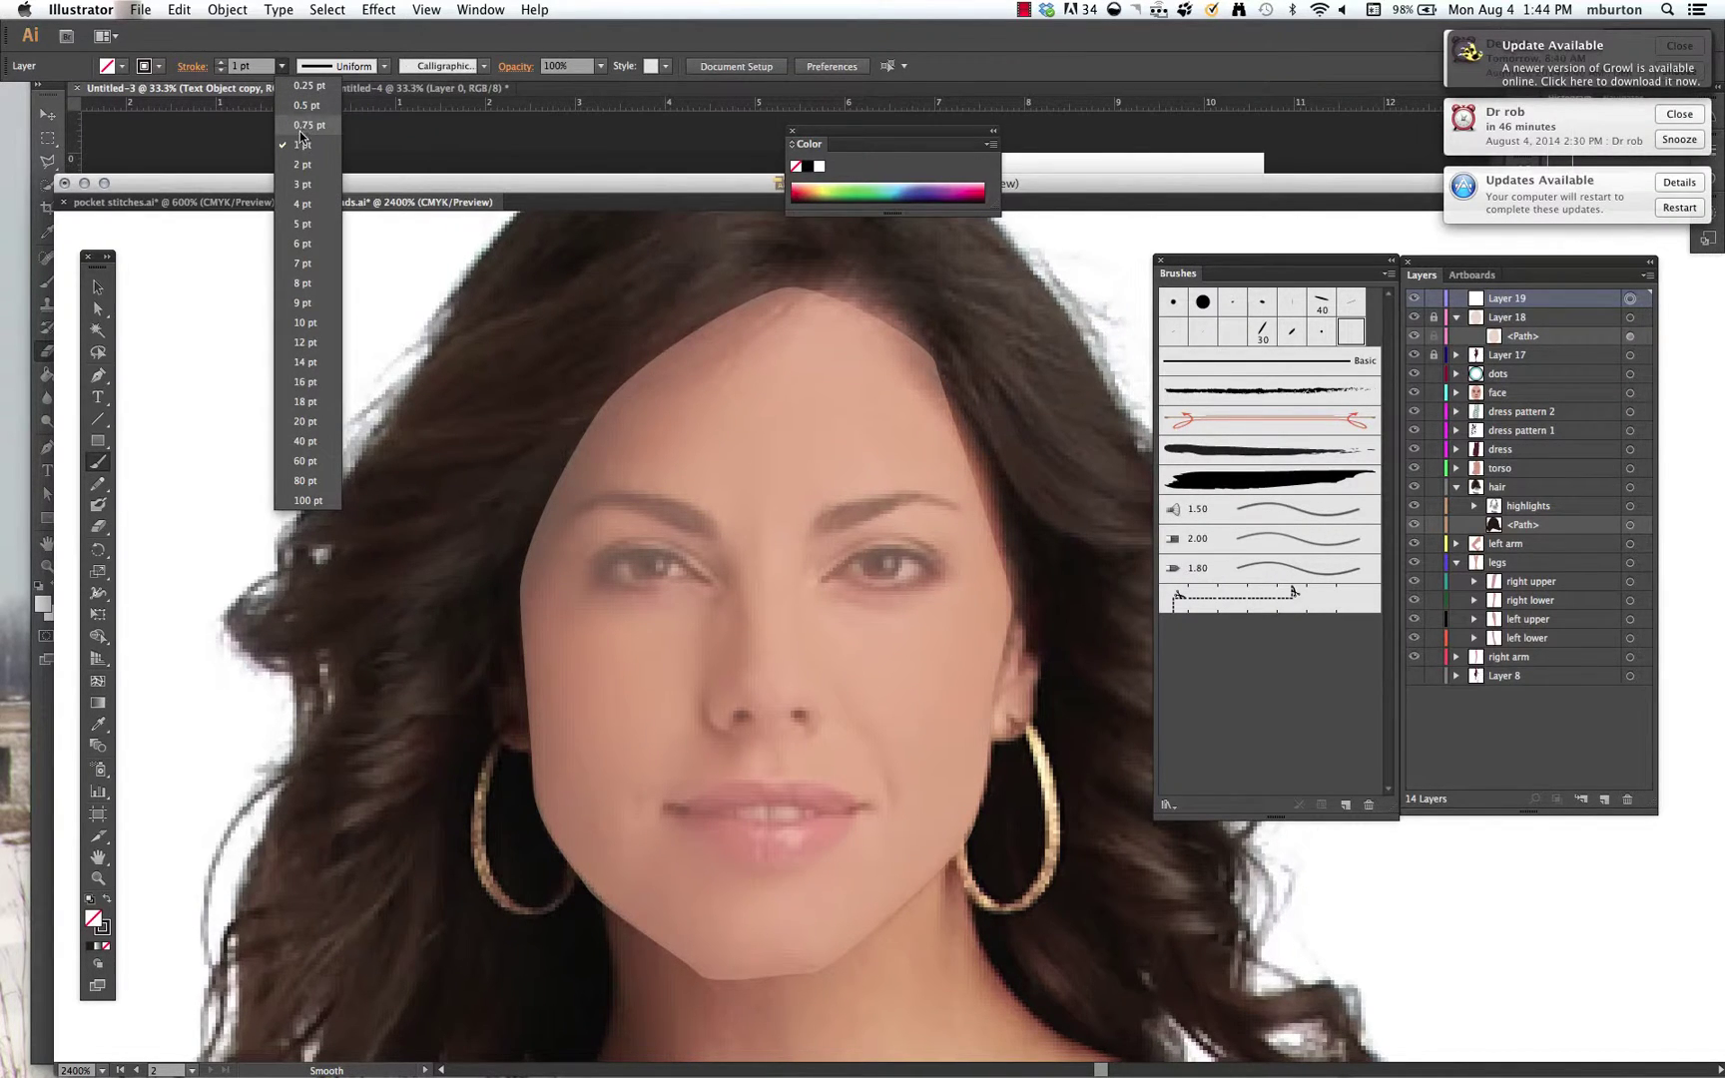
left_click(302, 165)
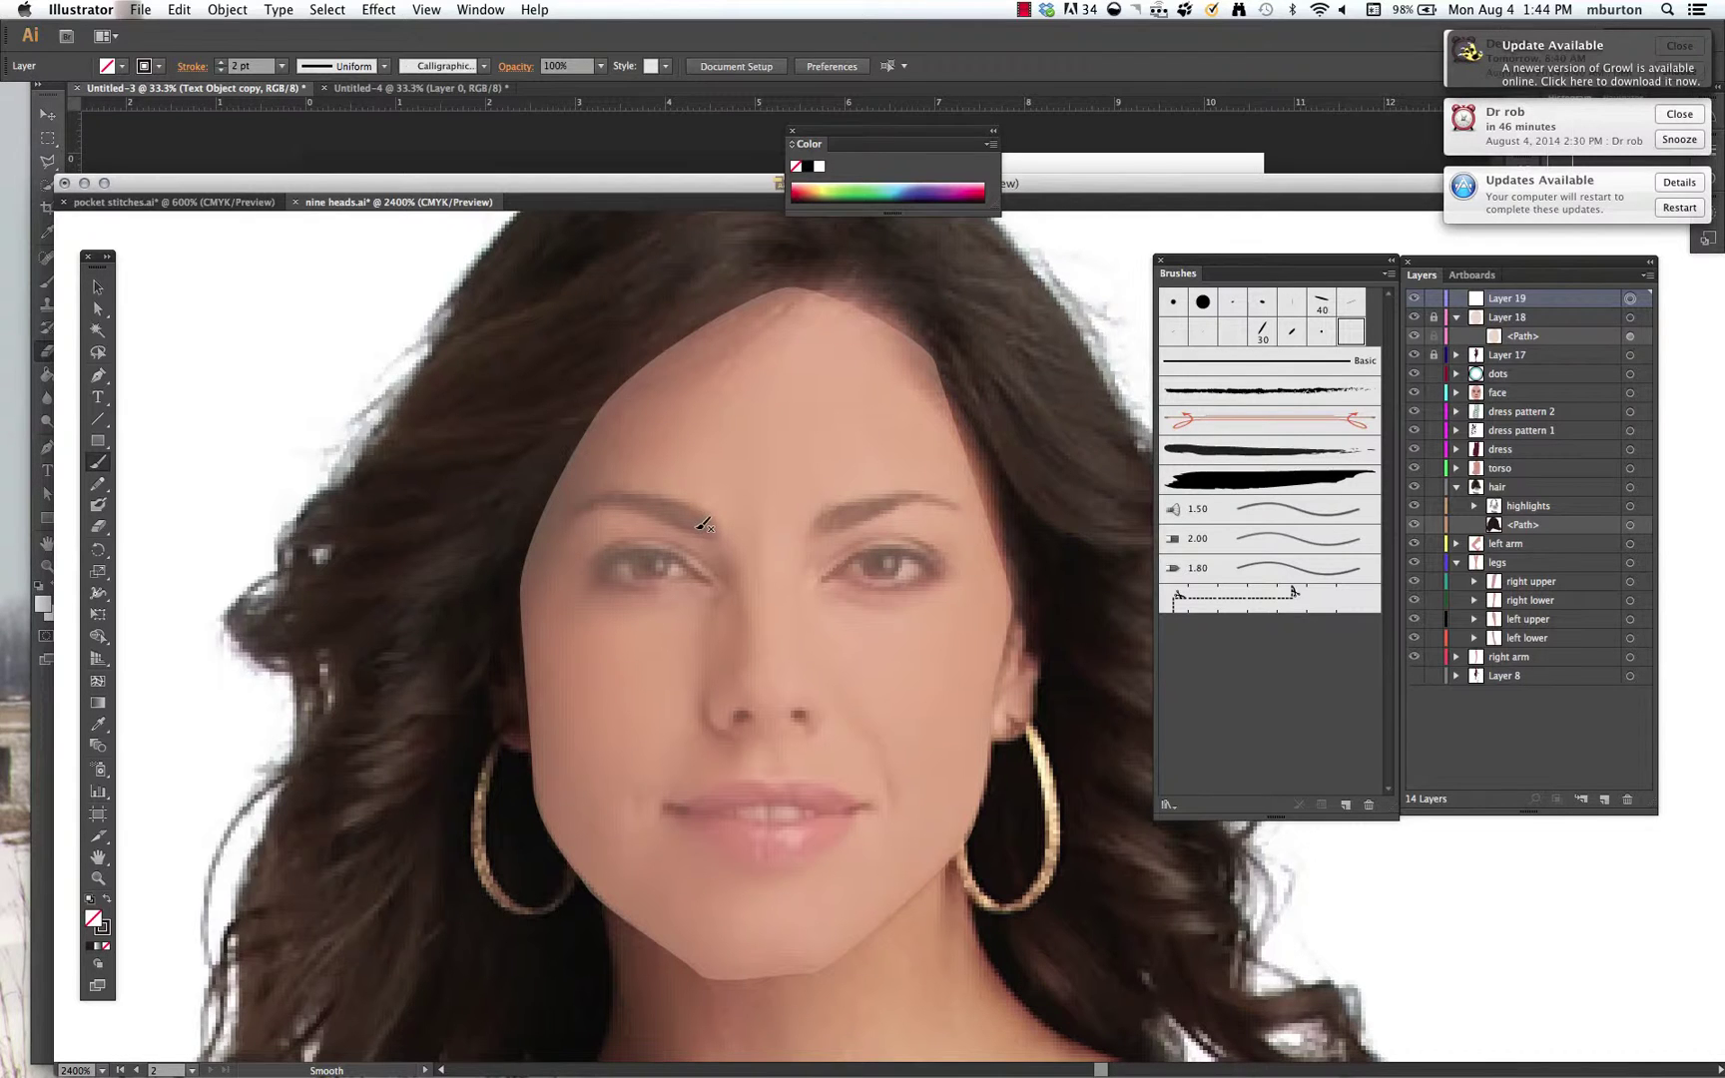
mouse_move(702, 528)
left_mouse_down()
mouse_move(622, 492)
mouse_move(563, 514)
left_mouse_up()
- Select the painted eyebrow stroke and set its stroke weight to 3 pt
left_click(97, 286)
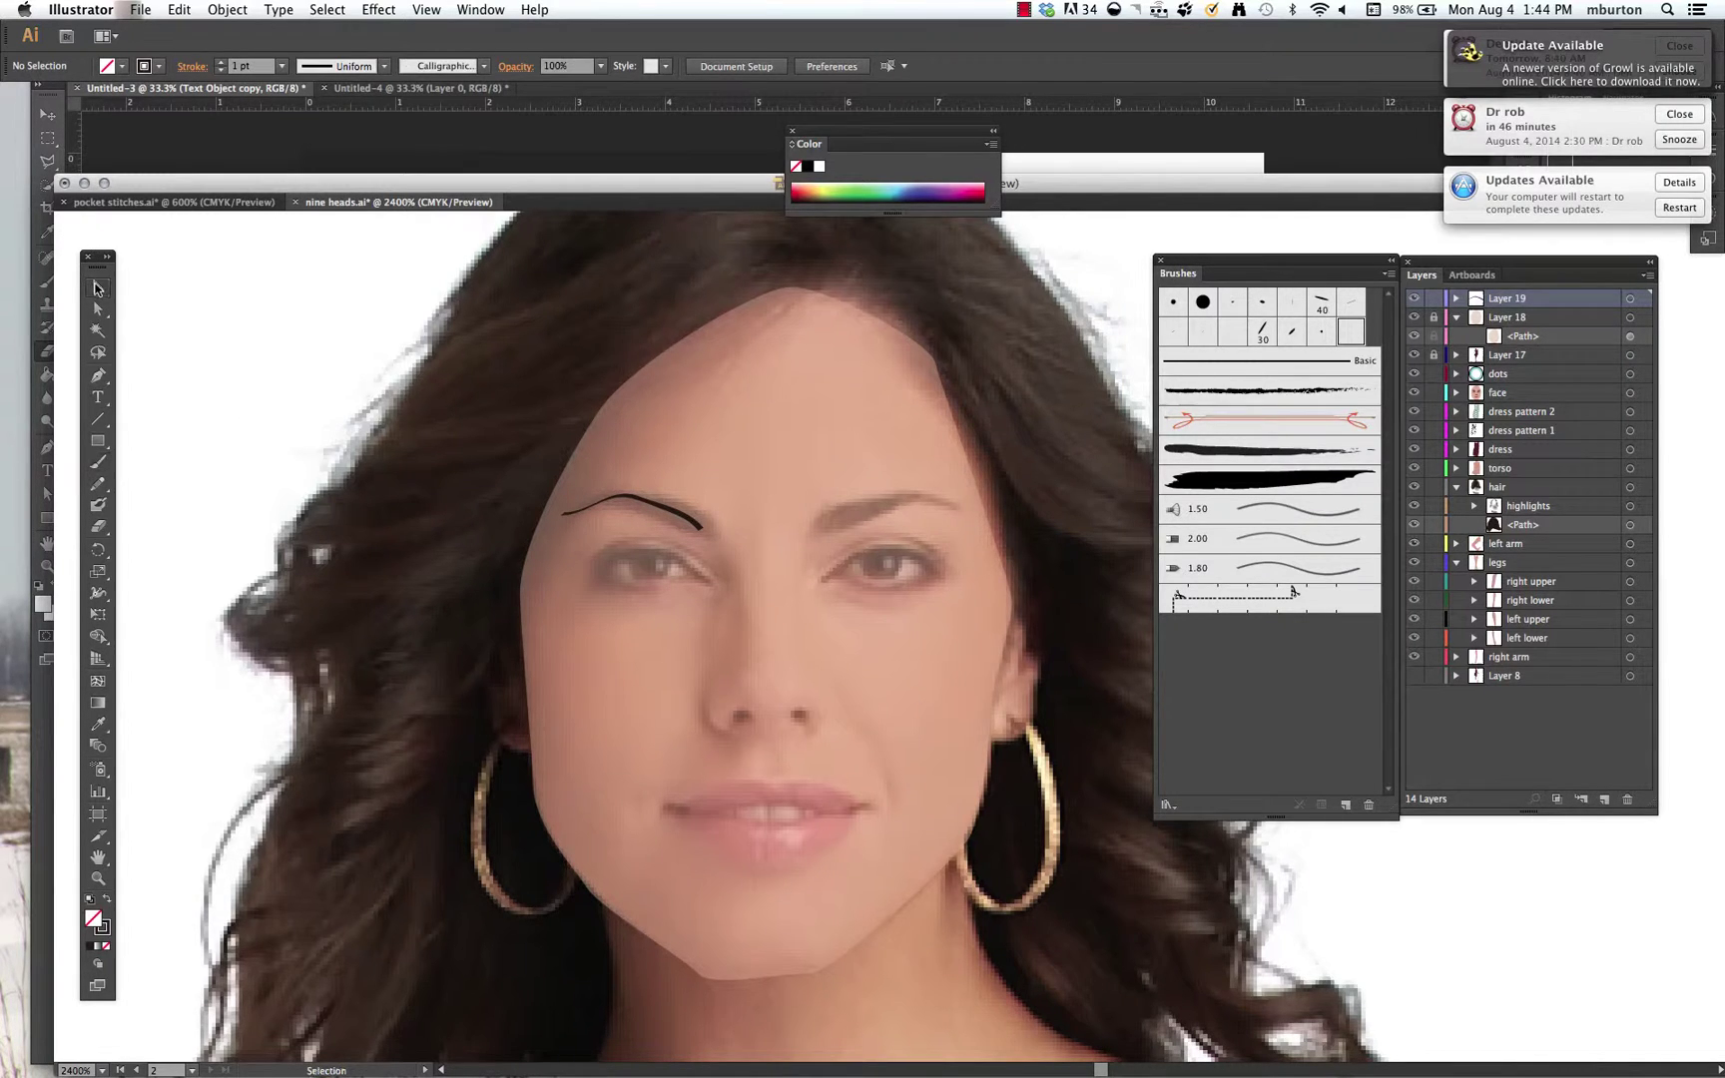
left_click(654, 507)
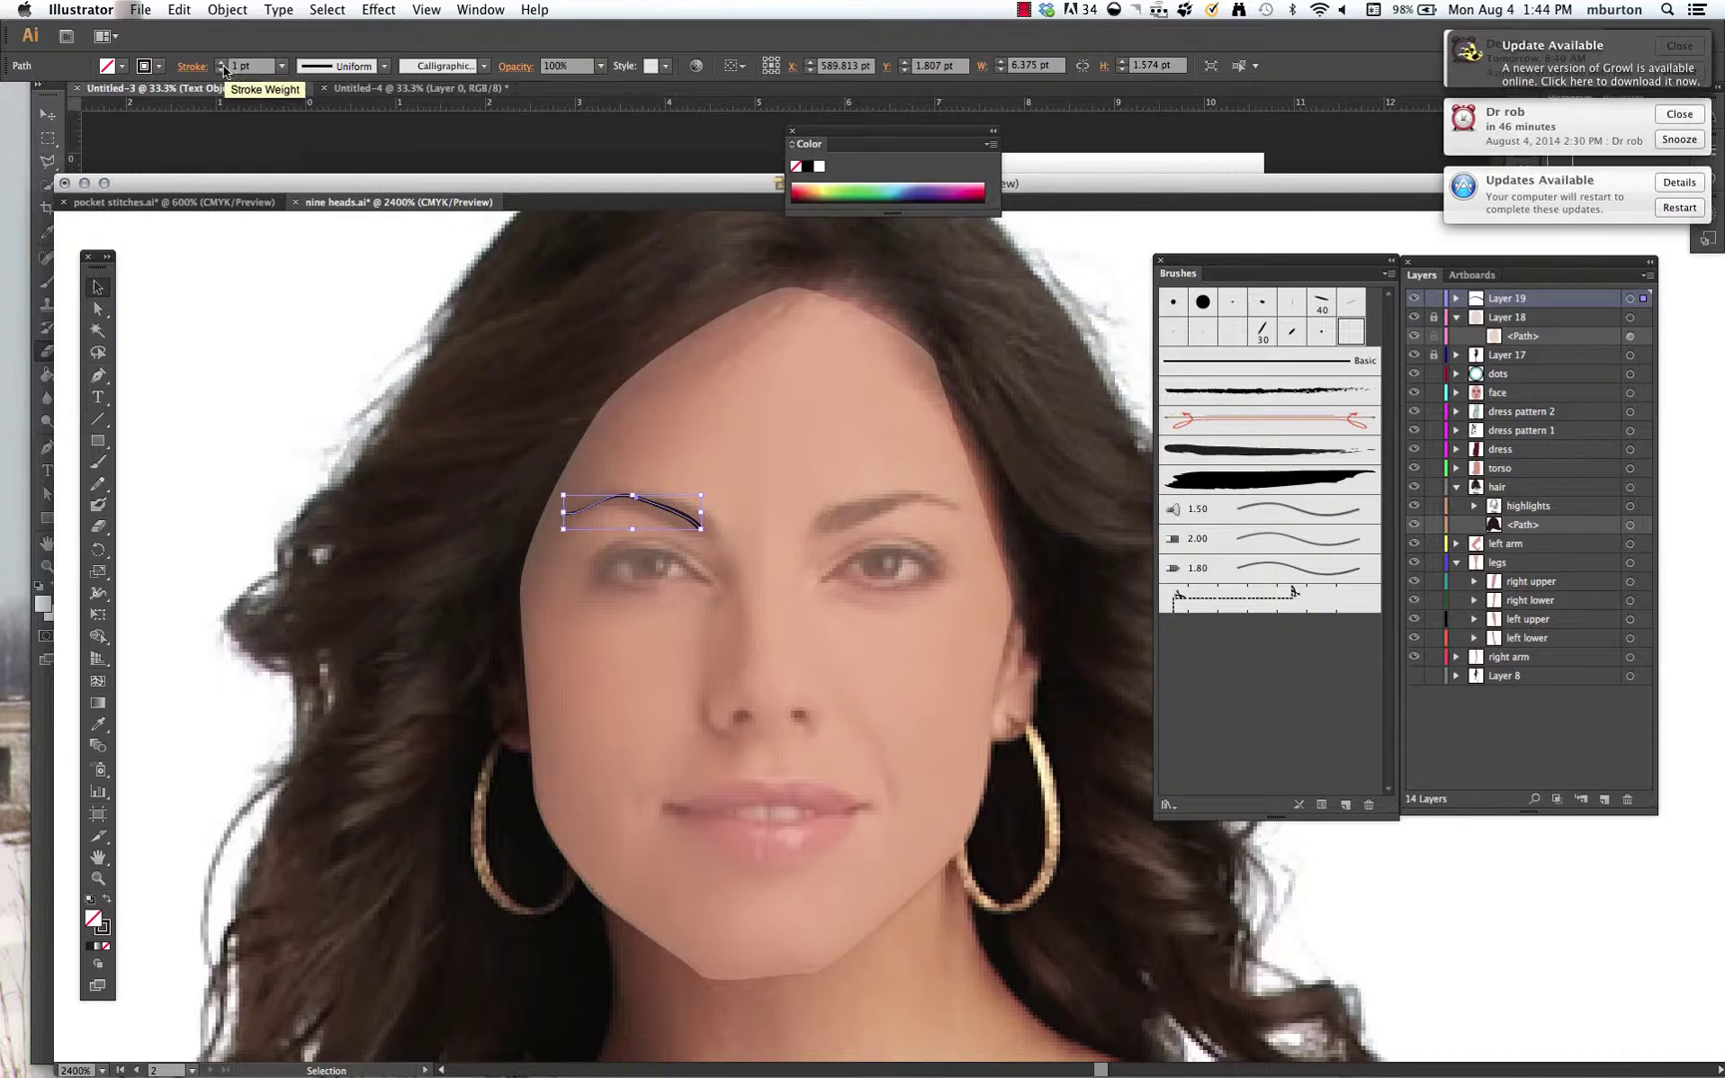
left_click(222, 68)
left_click(222, 71)
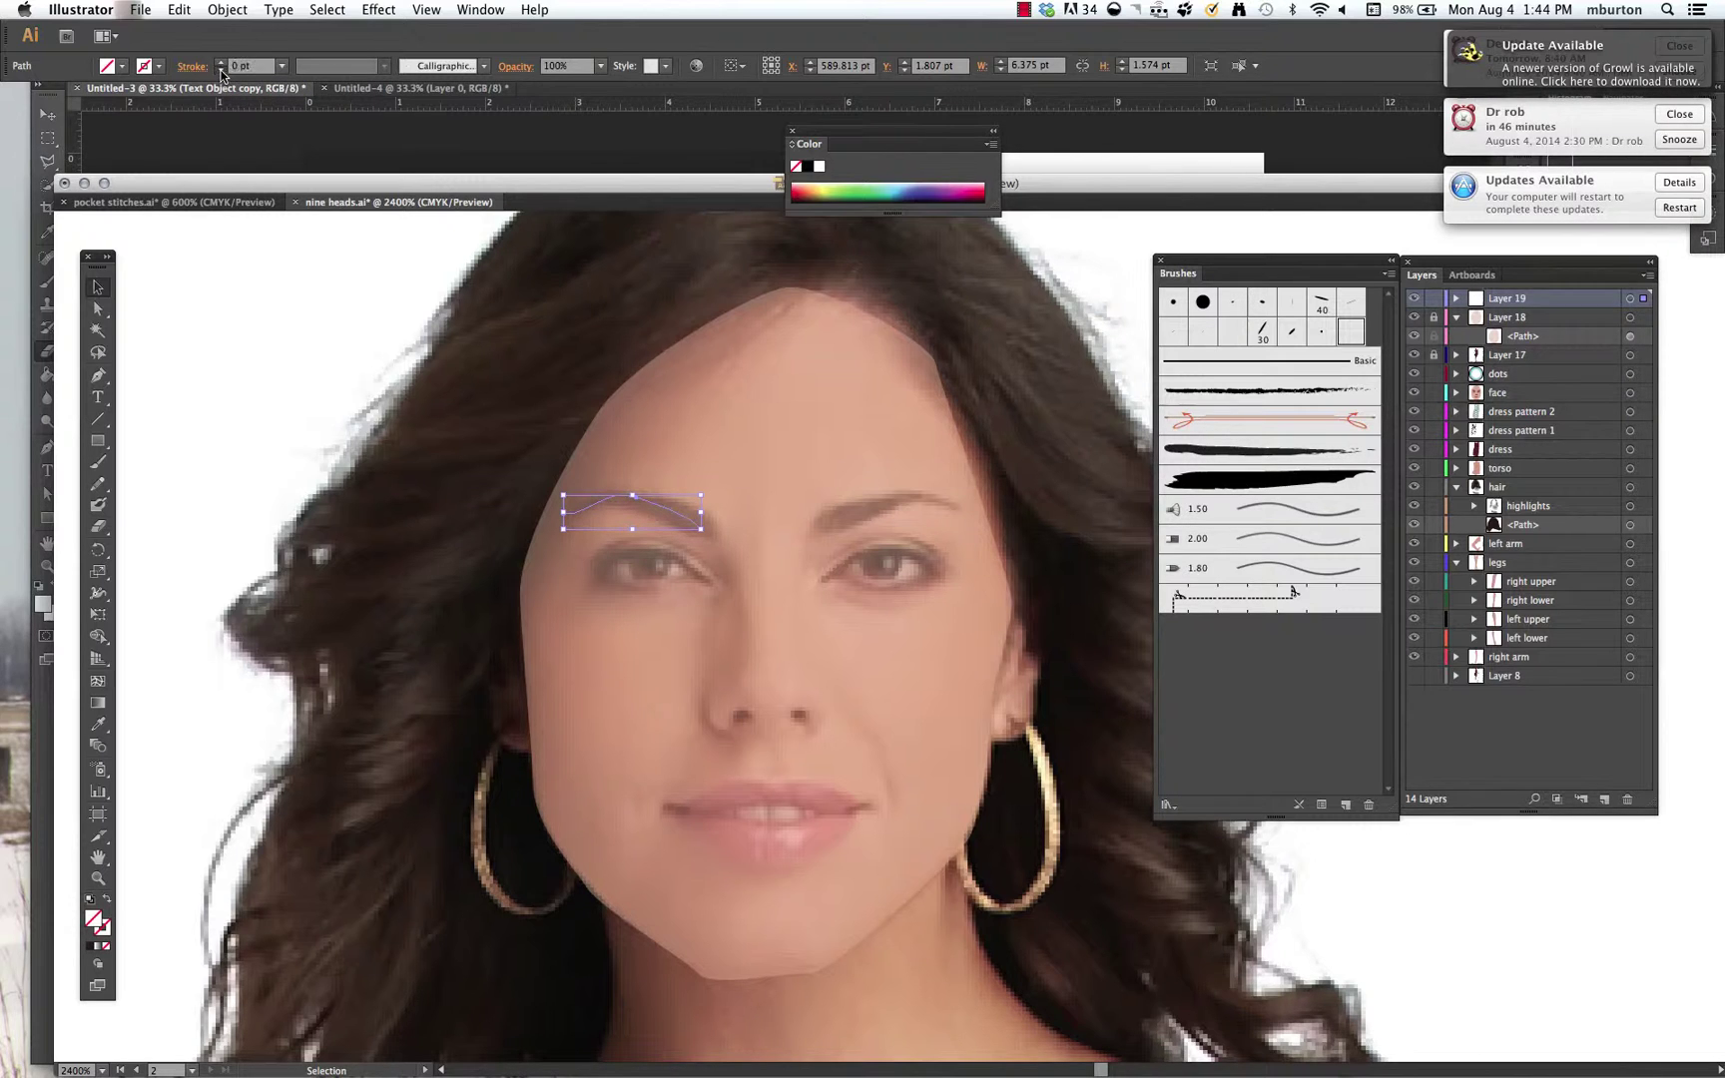
left_click(283, 66)
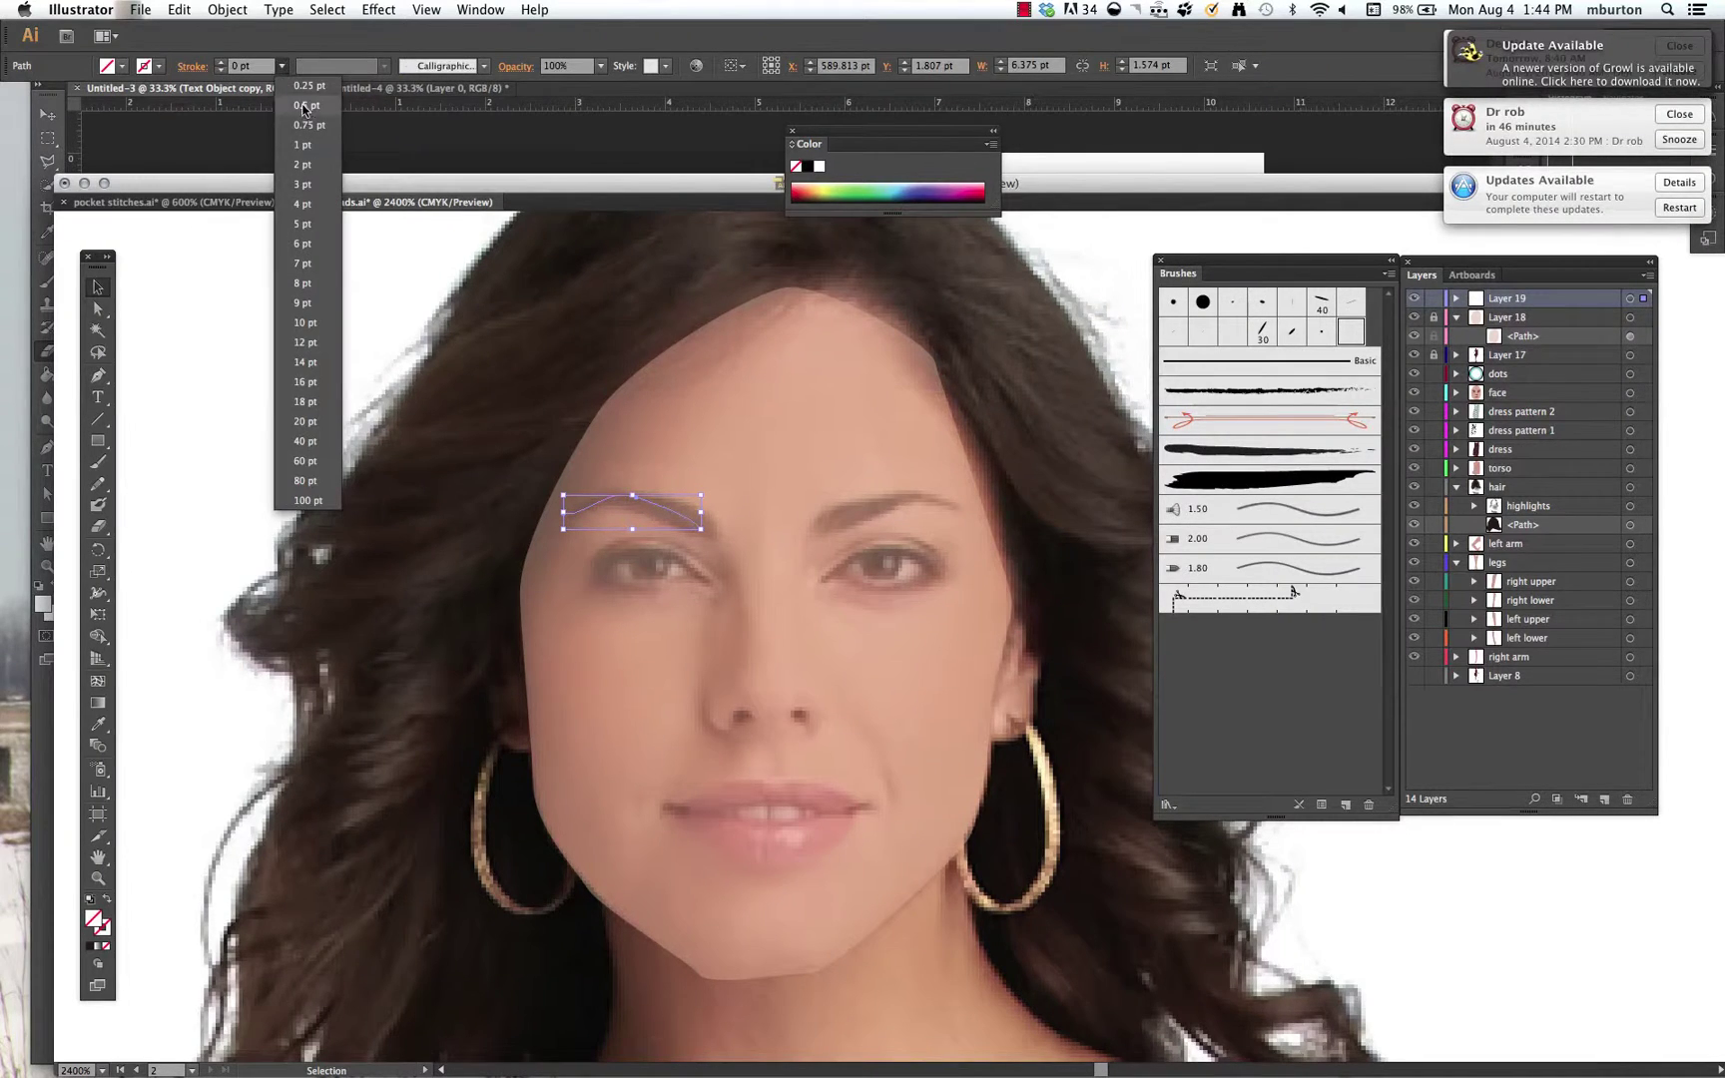
left_click(300, 192)
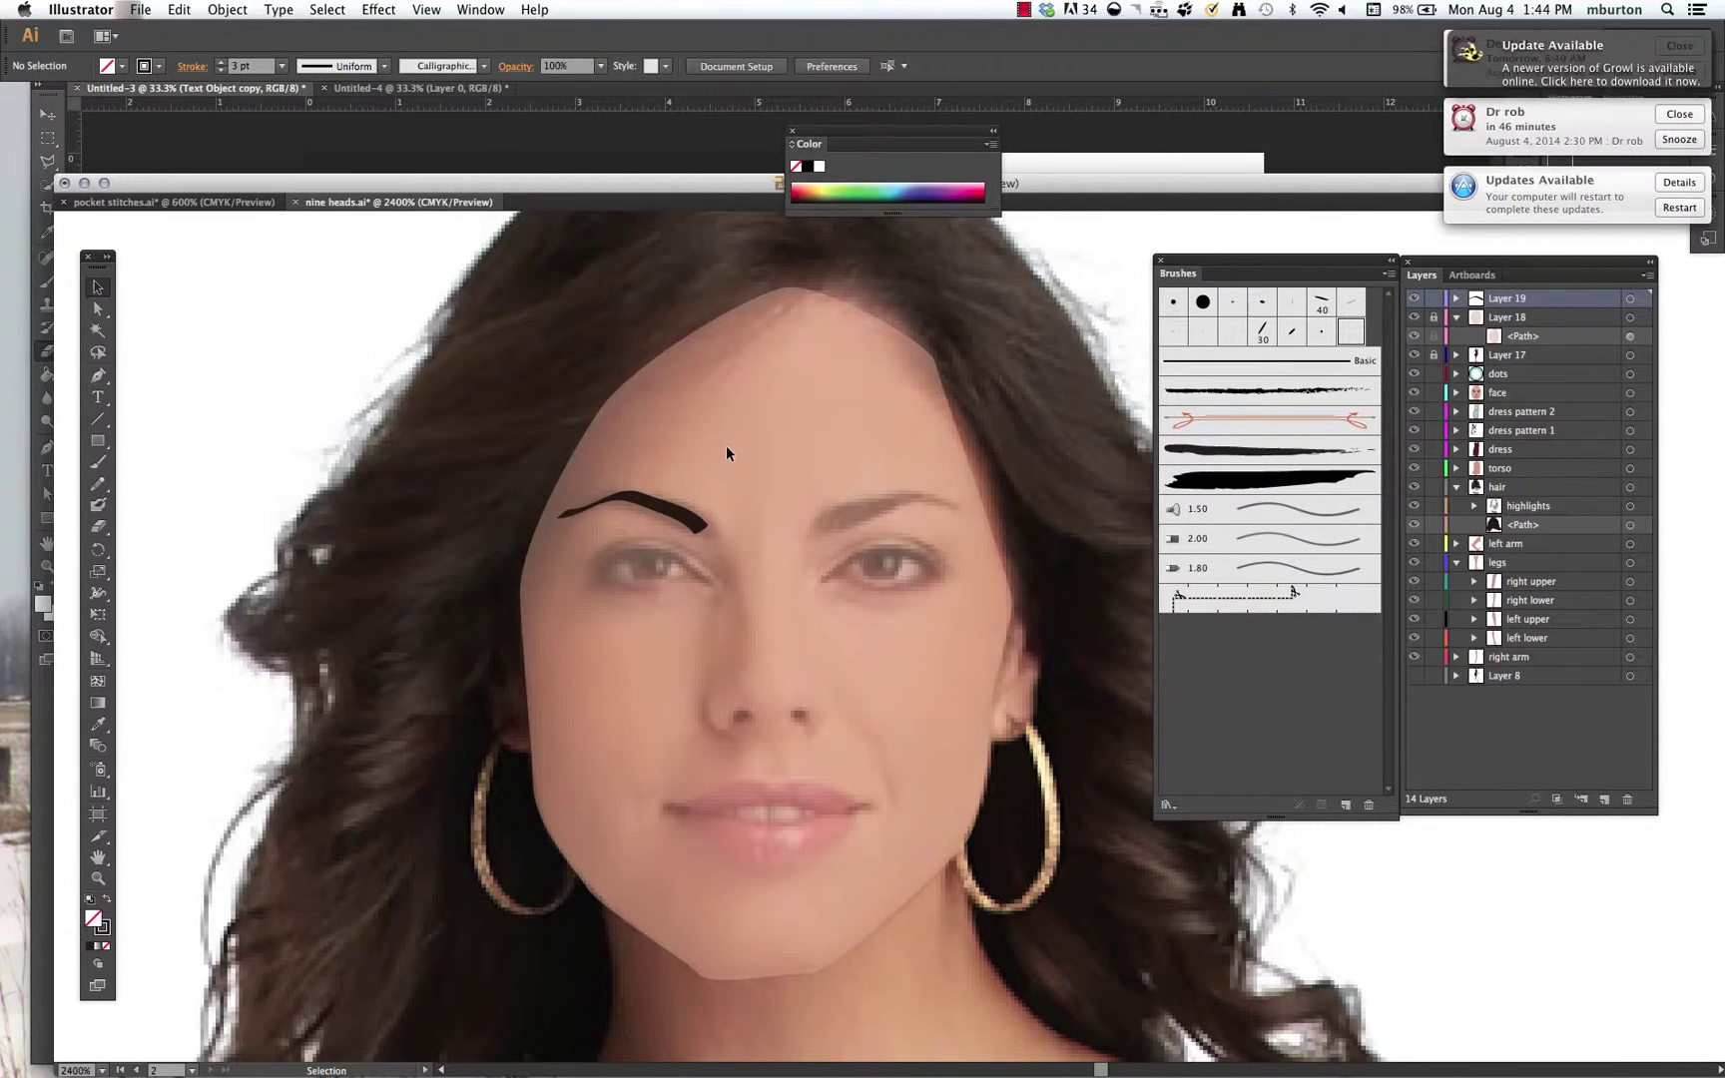
- Delete the painted stroke from the eyebrow on the left of the face
left_click_drag(711, 521, 582, 499)
left_click(685, 516)
key("Delete")
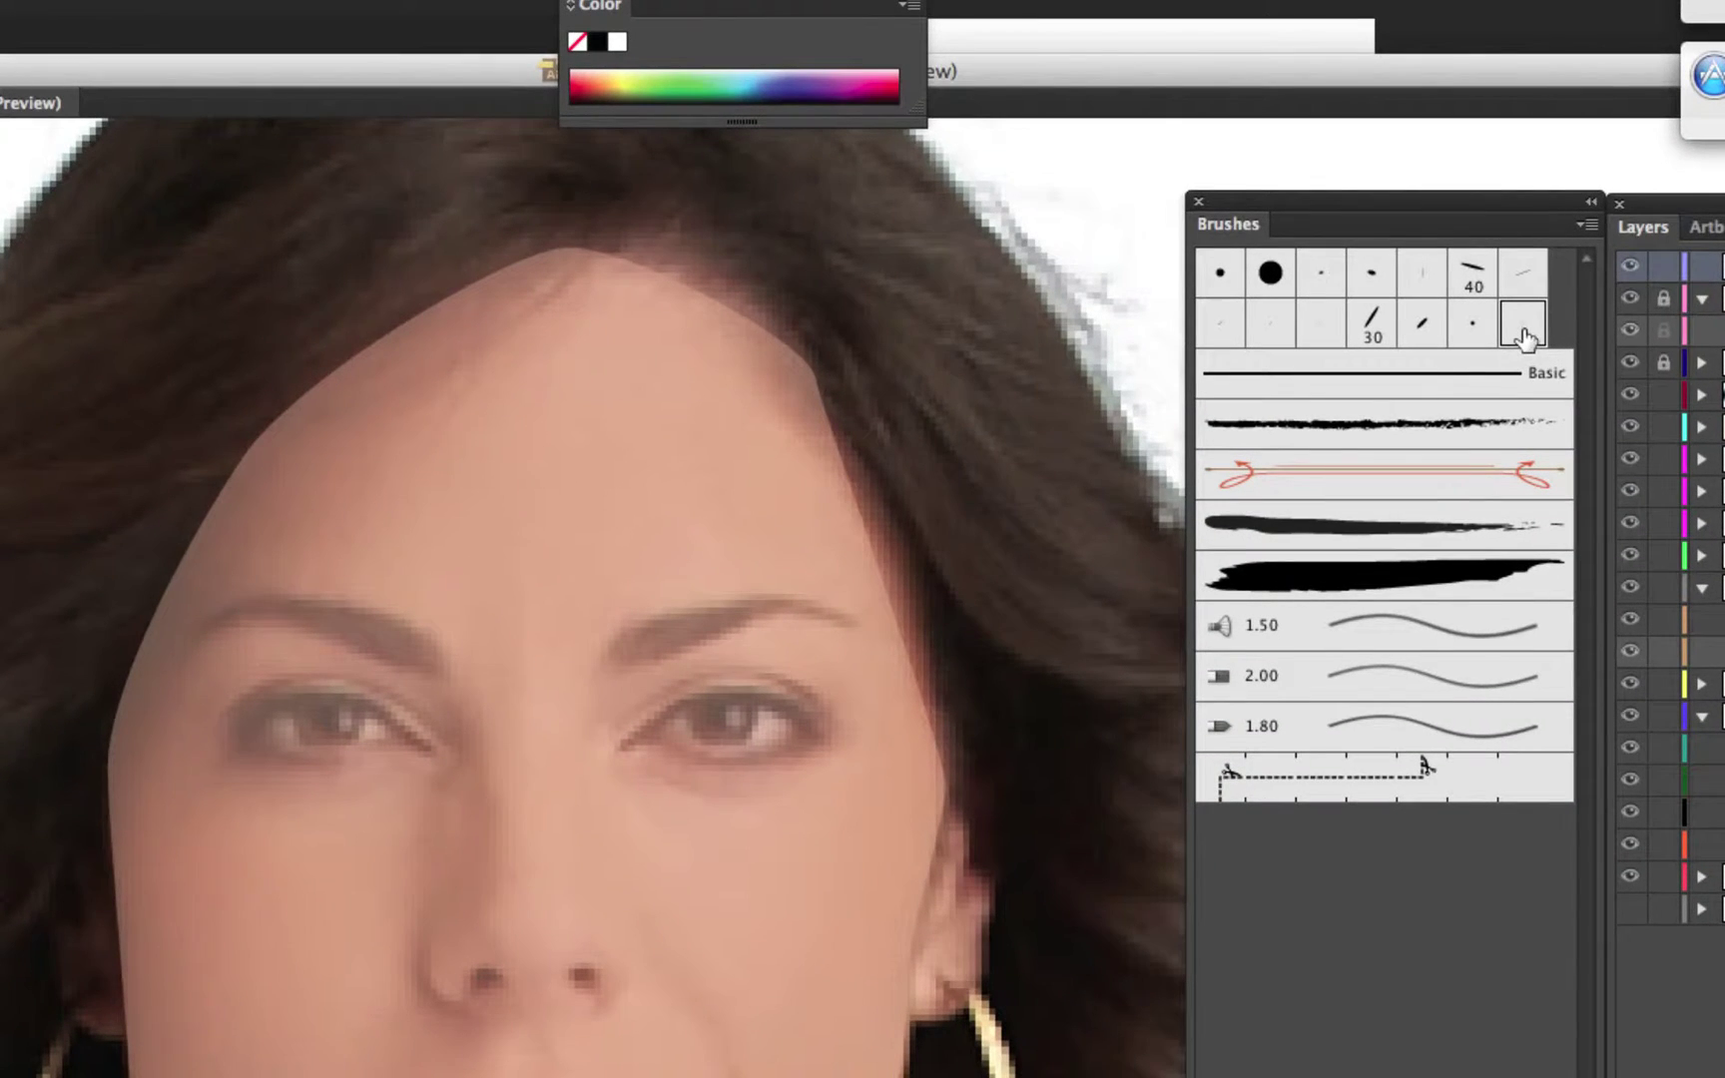
- Change the calligraphic brush to a 13° angle and 1 pt size, and repaint the eyebrow on the left of the face
double_click(1522, 325)
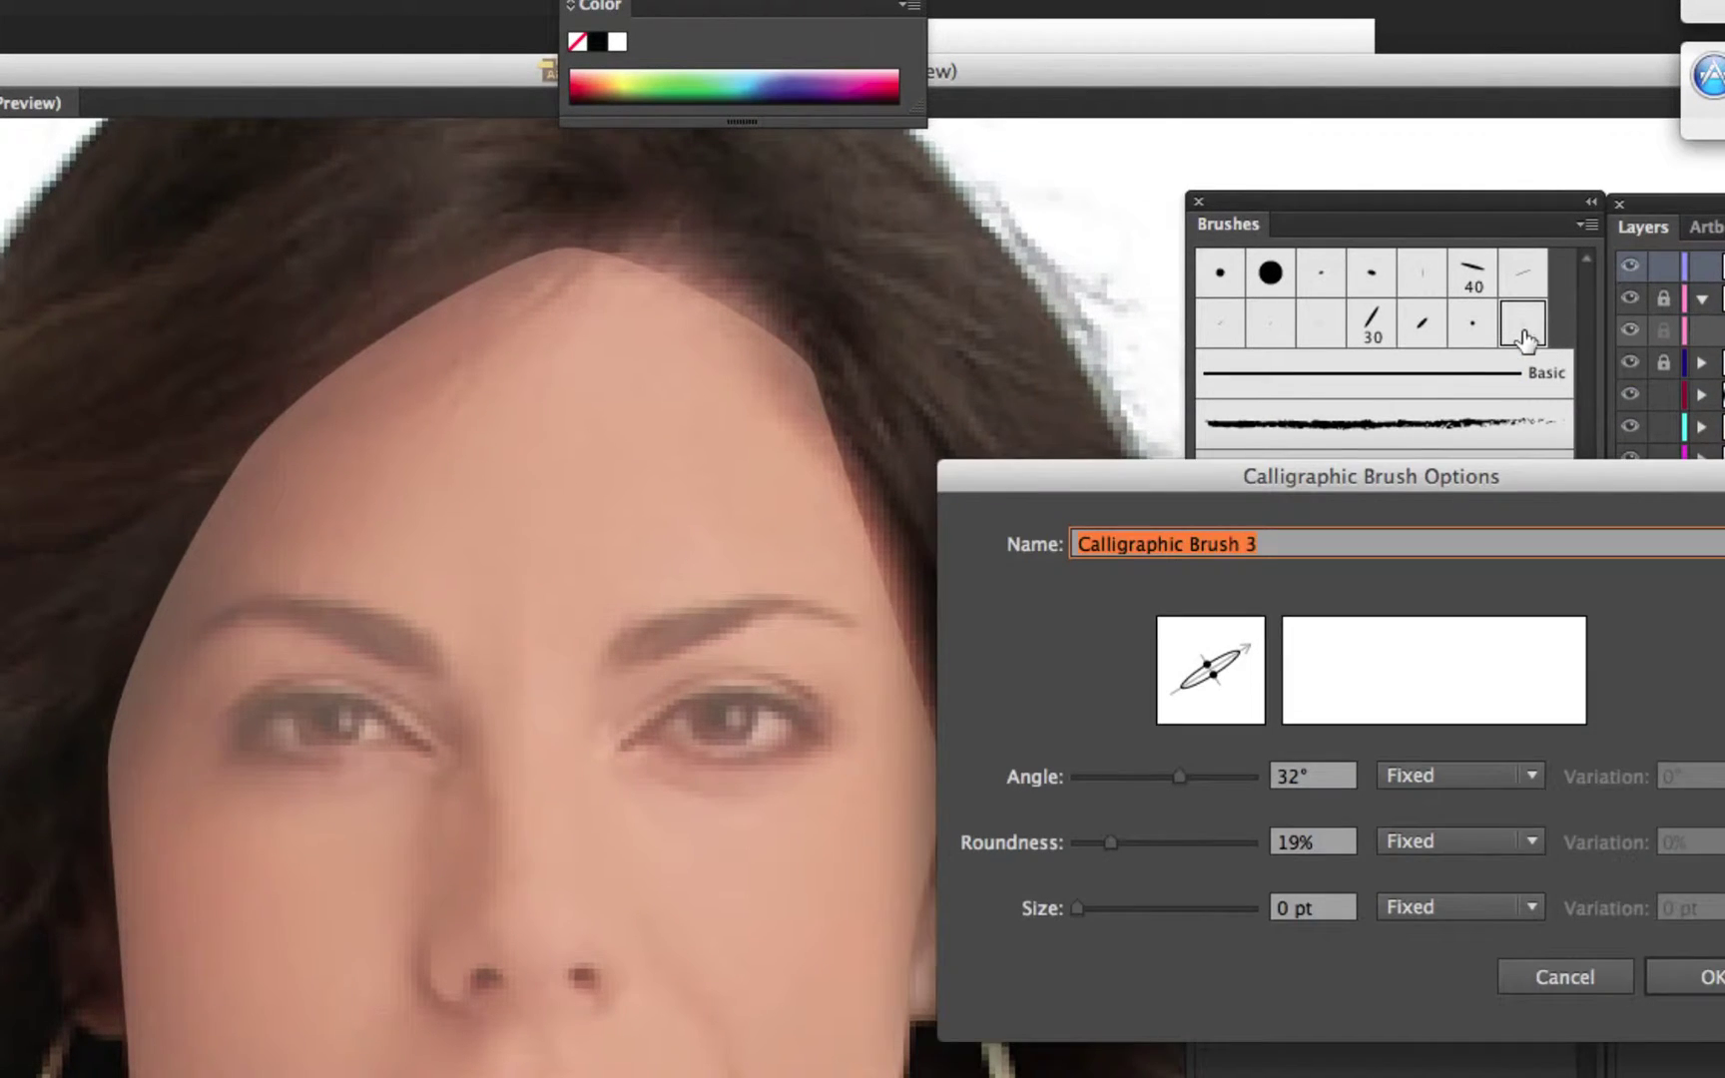
left_click_drag(1246, 652, 1254, 656)
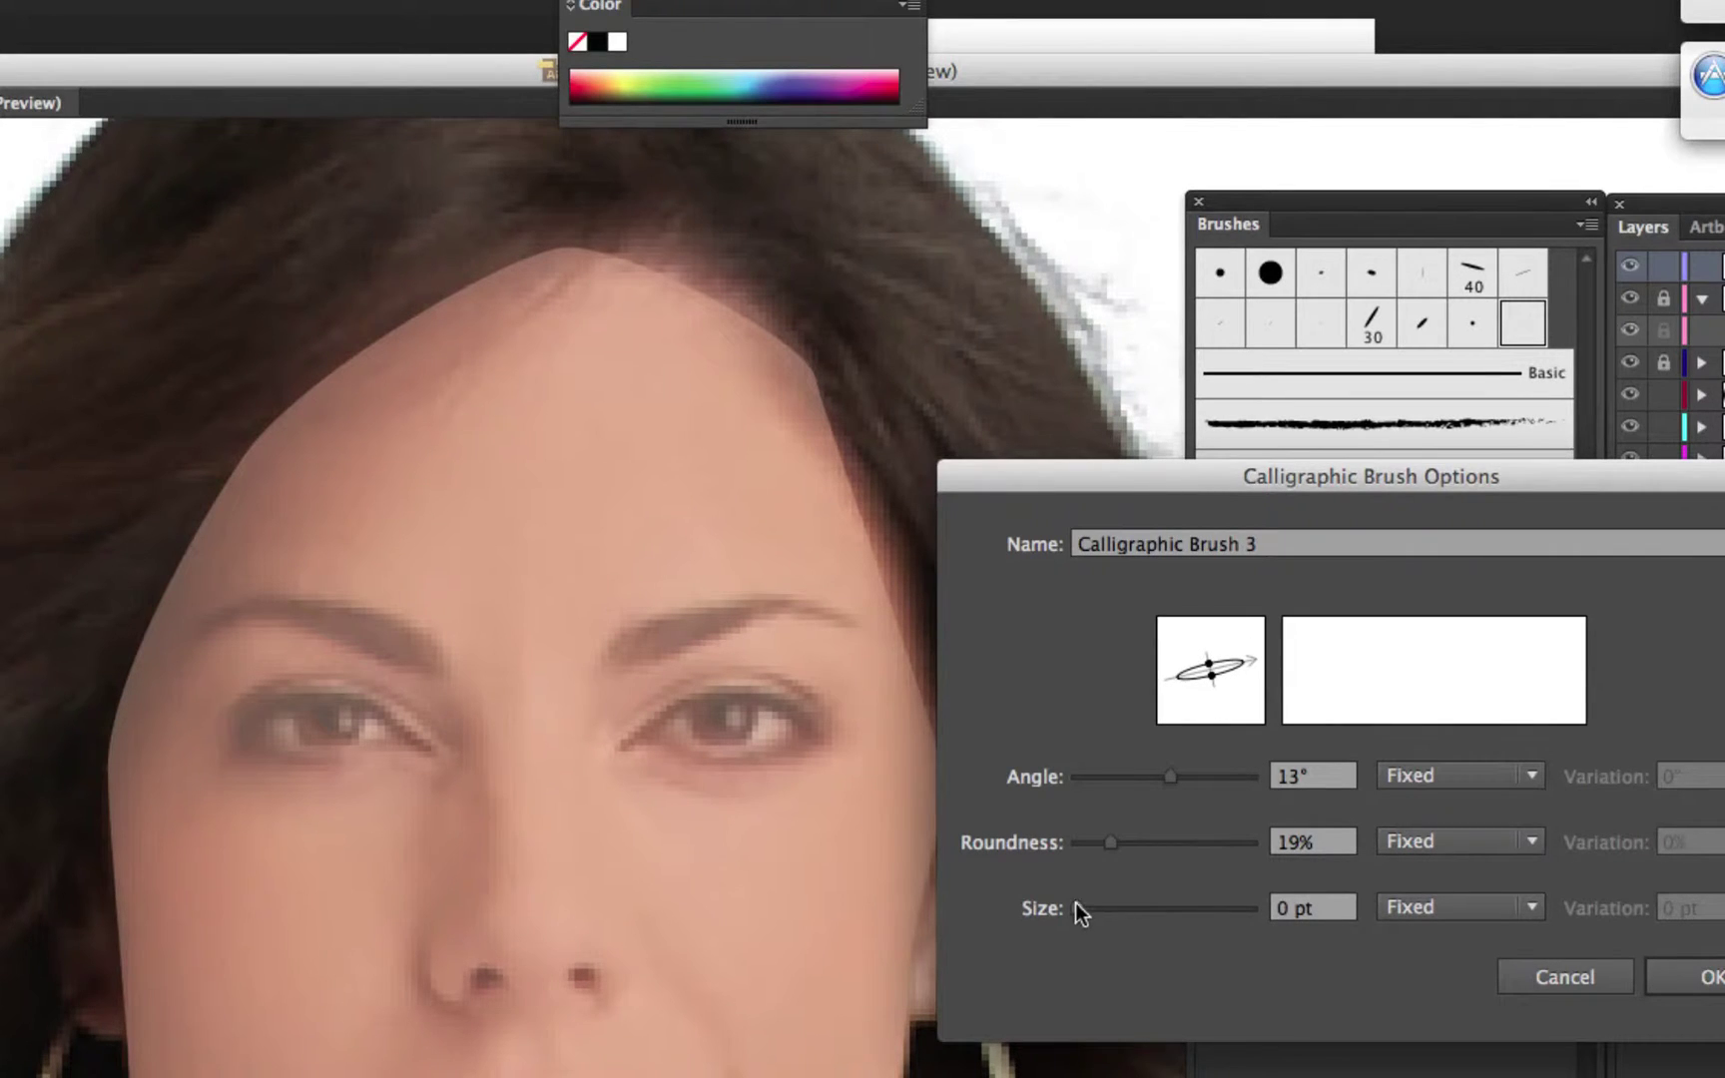
left_click_drag(1079, 908, 1082, 918)
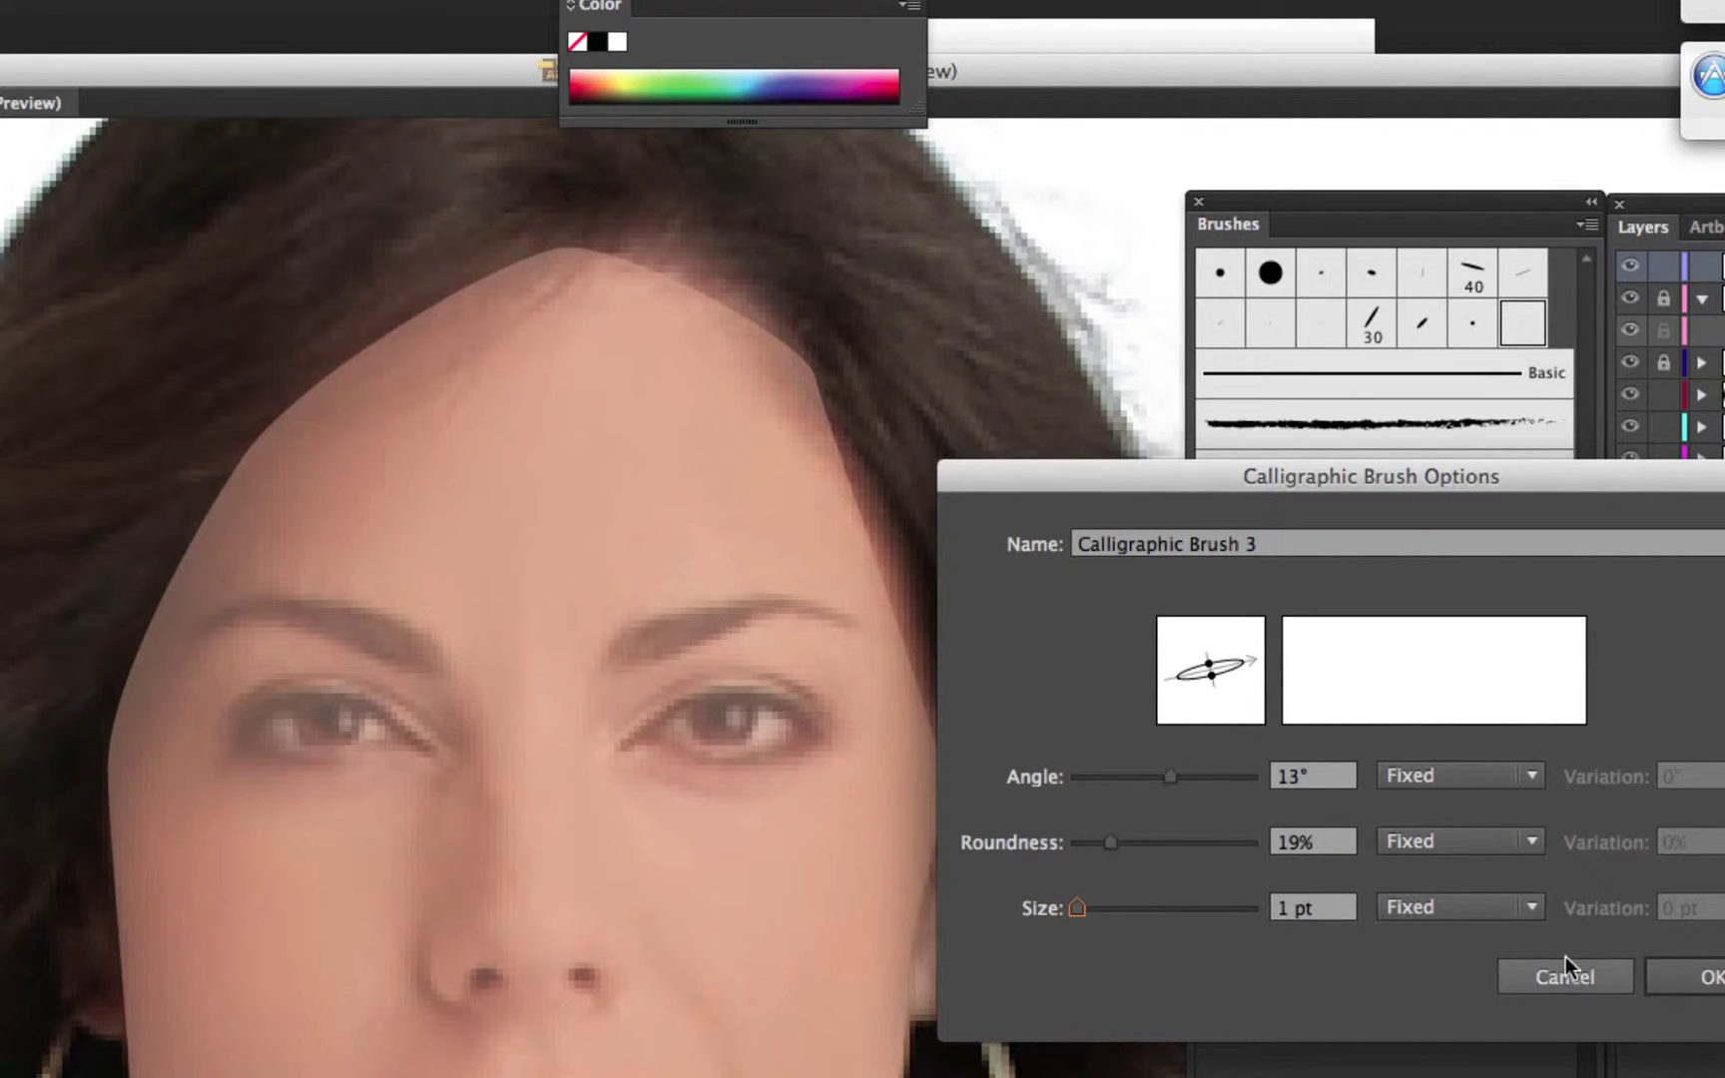
left_click(1705, 978)
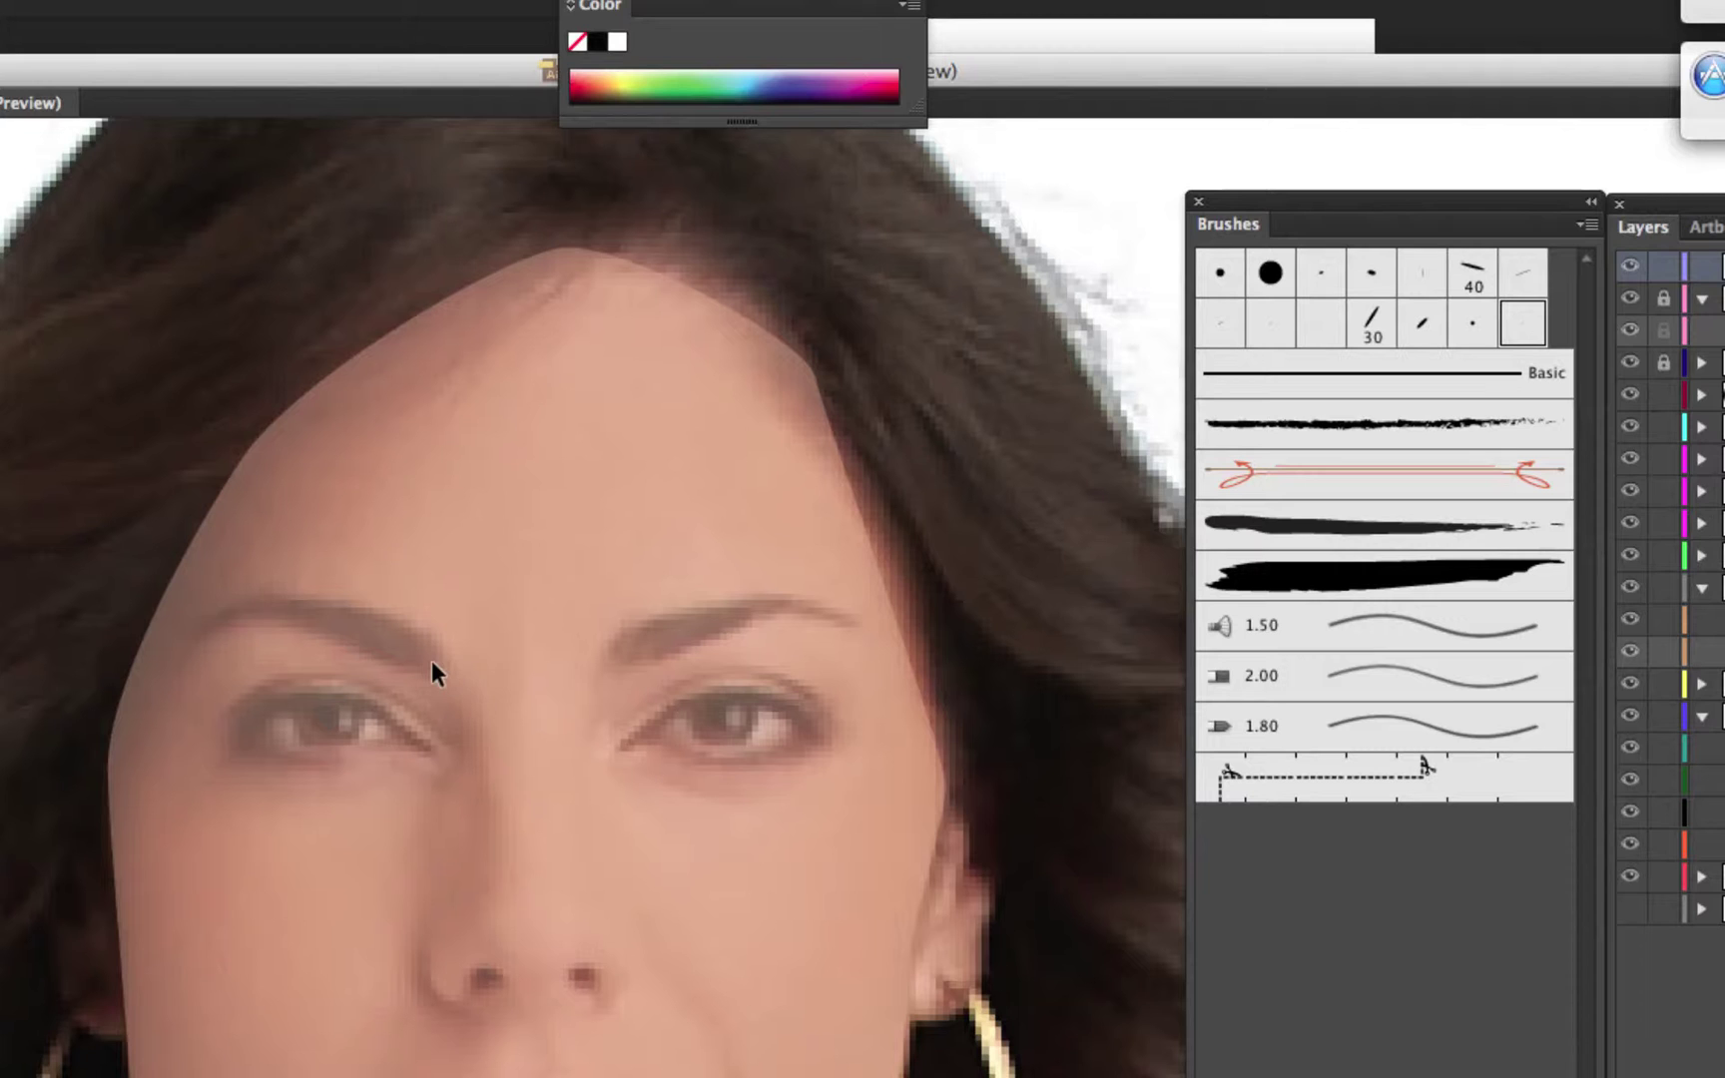
mouse_move(467, 653)
left_mouse_down()
mouse_move(368, 661)
mouse_move(306, 608)
mouse_move(150, 635)
left_mouse_up()
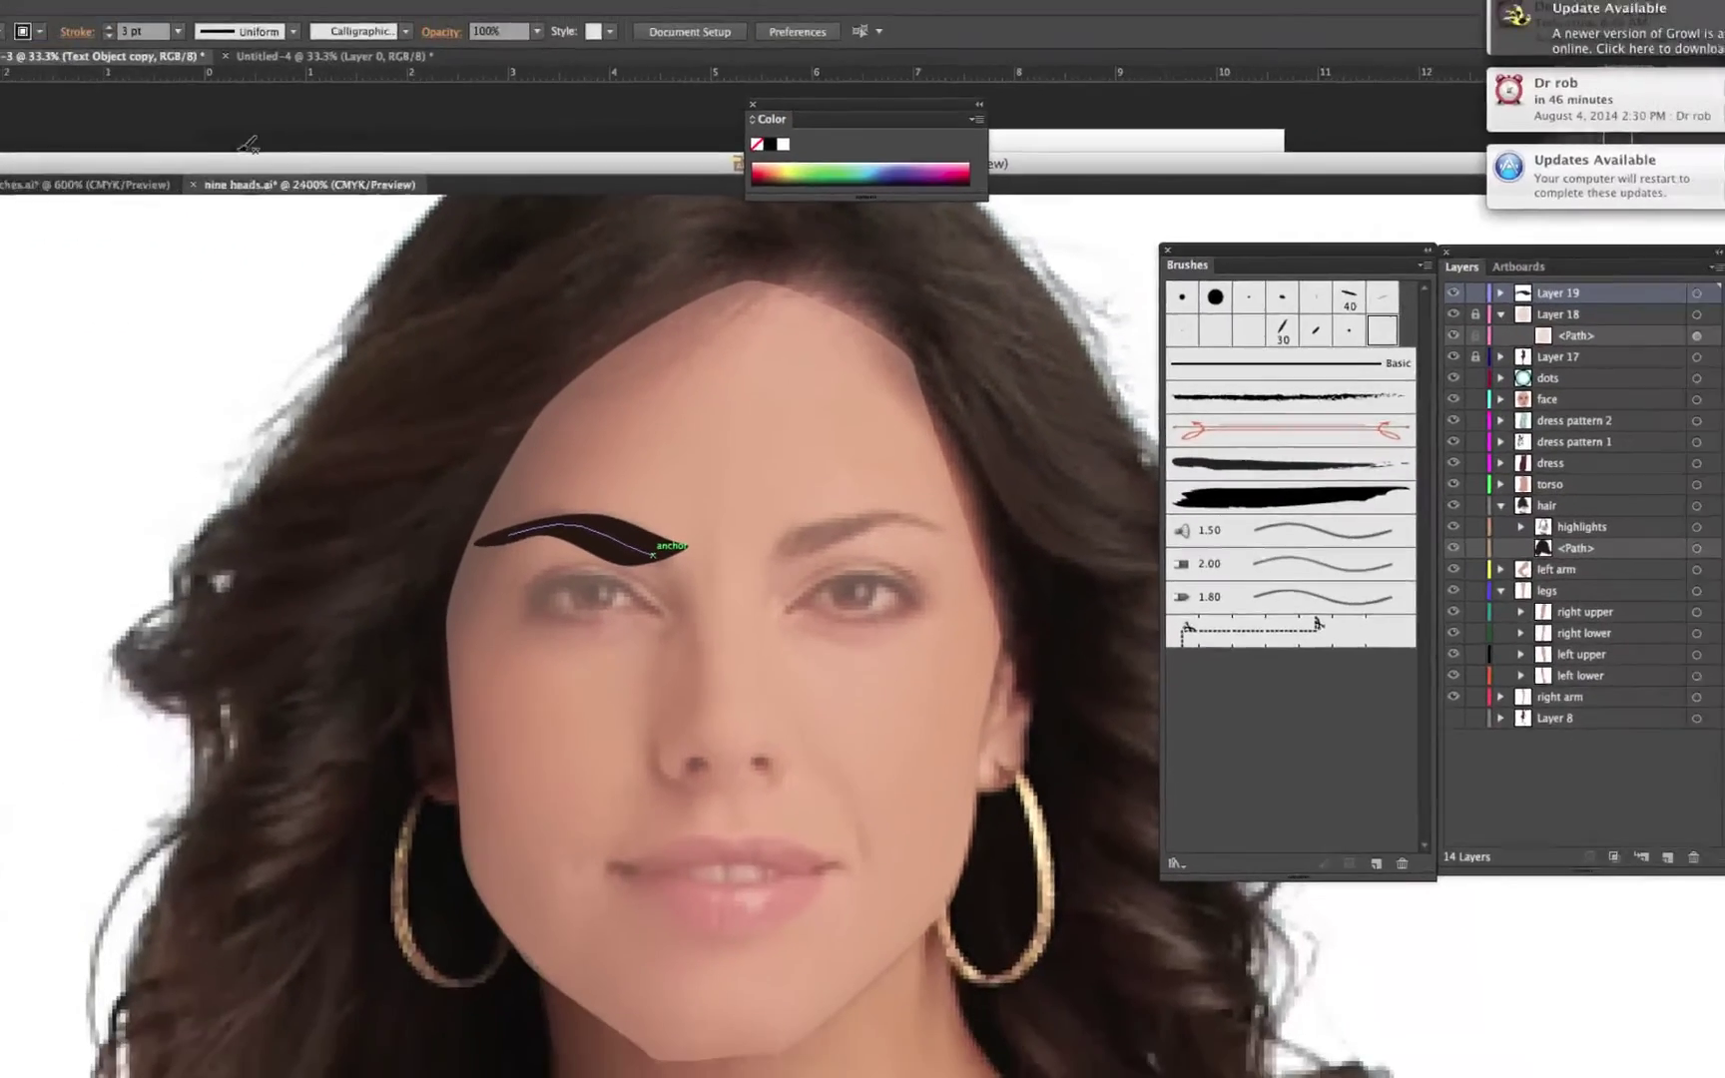
- Select the painted eyebrow stroke on the left of the face and set its stroke weight to 1 pt
key("v")
left_click(701, 597)
left_click(646, 544)
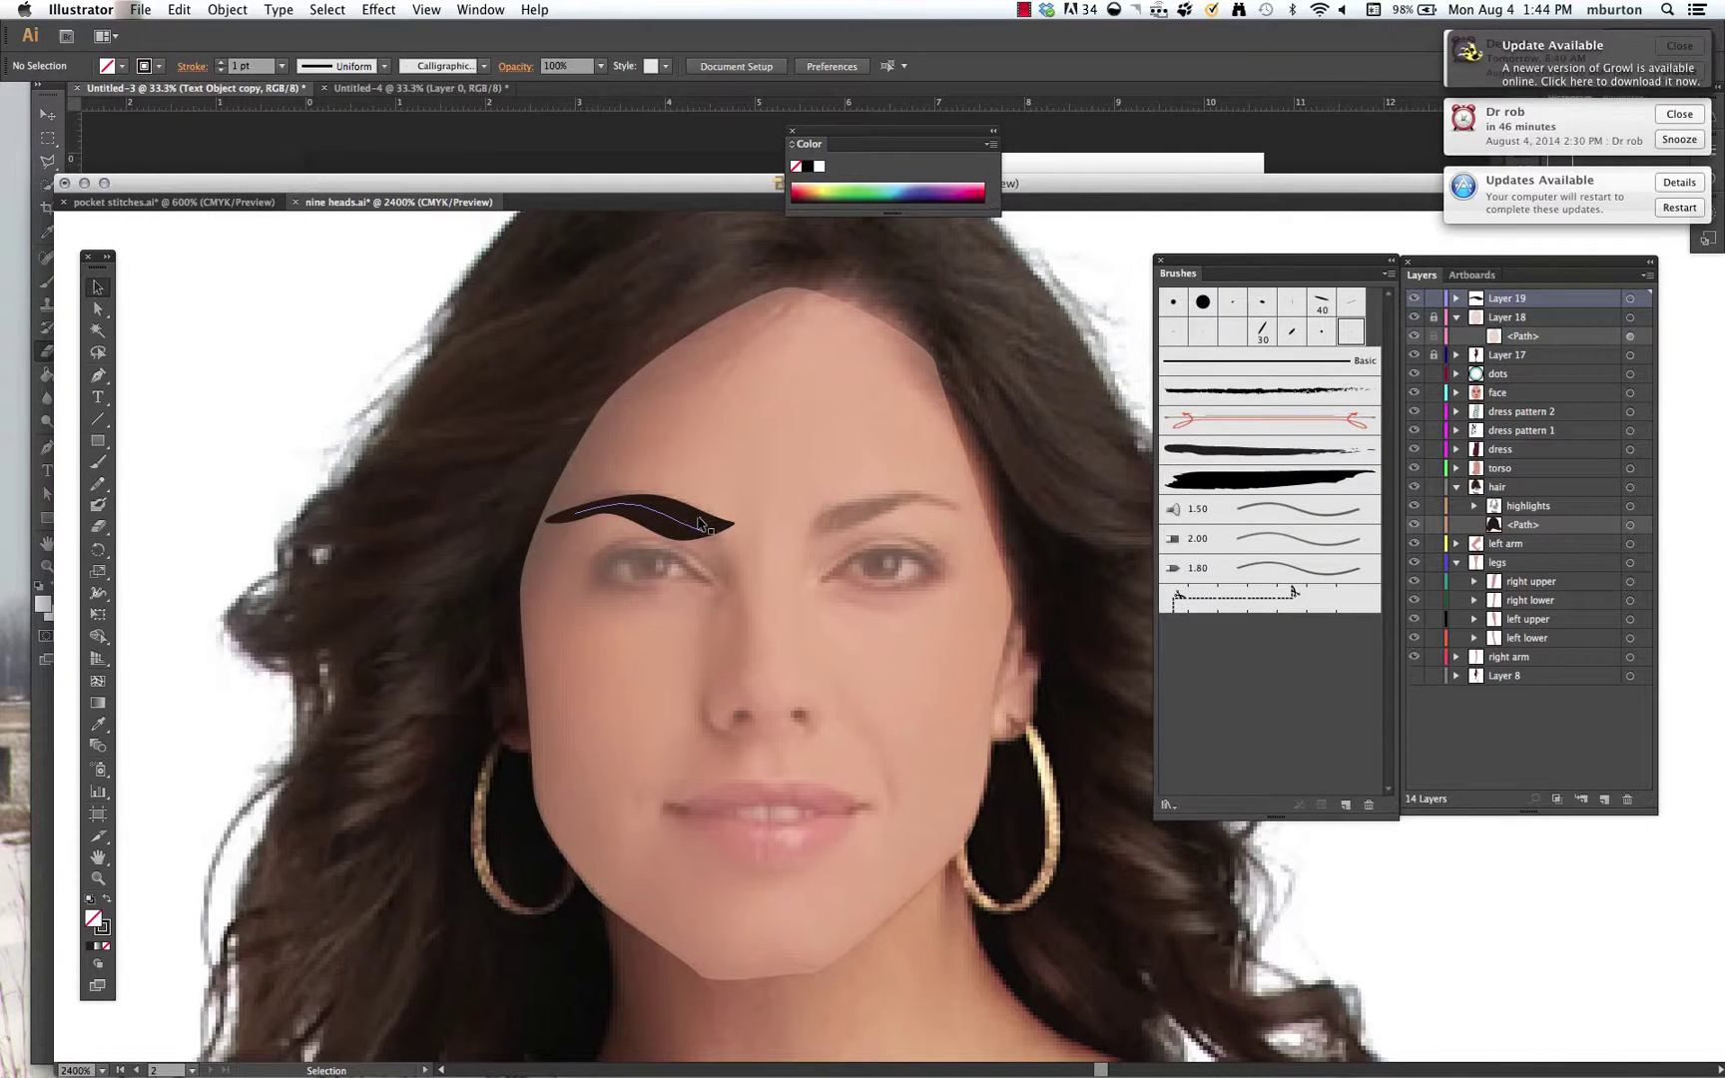
left_click(698, 520)
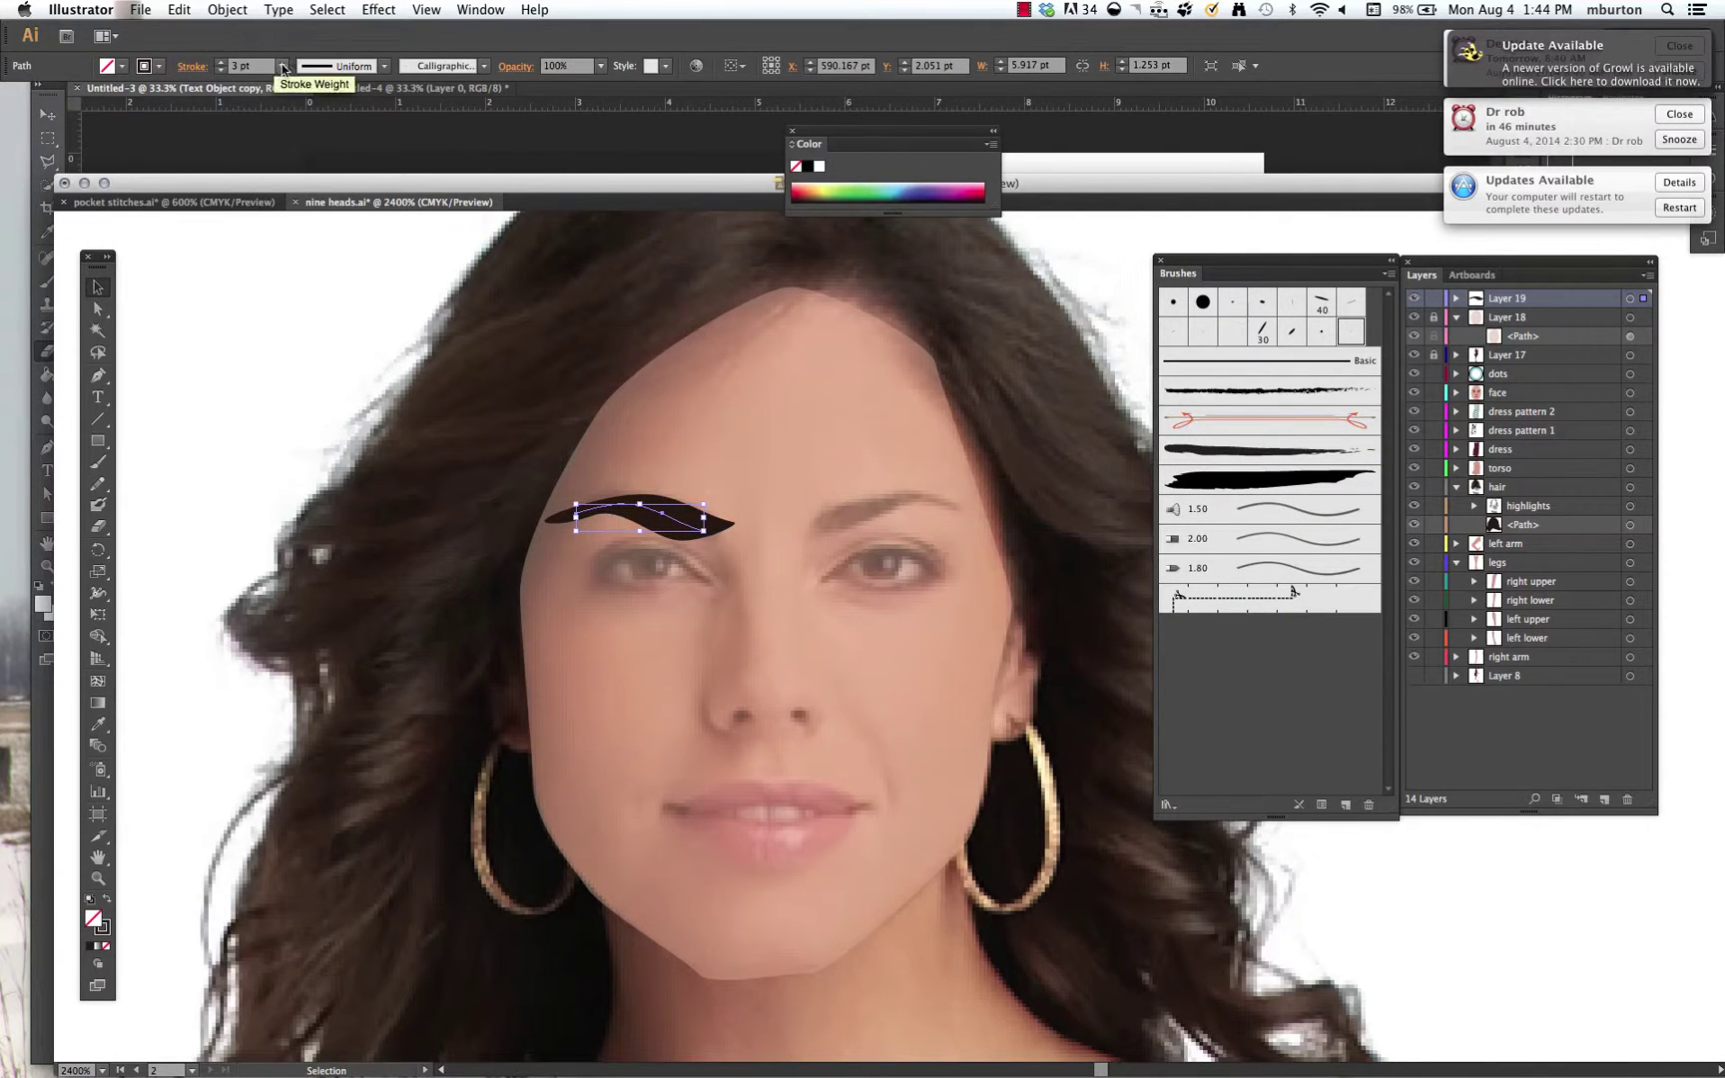
left_click(284, 68)
left_click(304, 152)
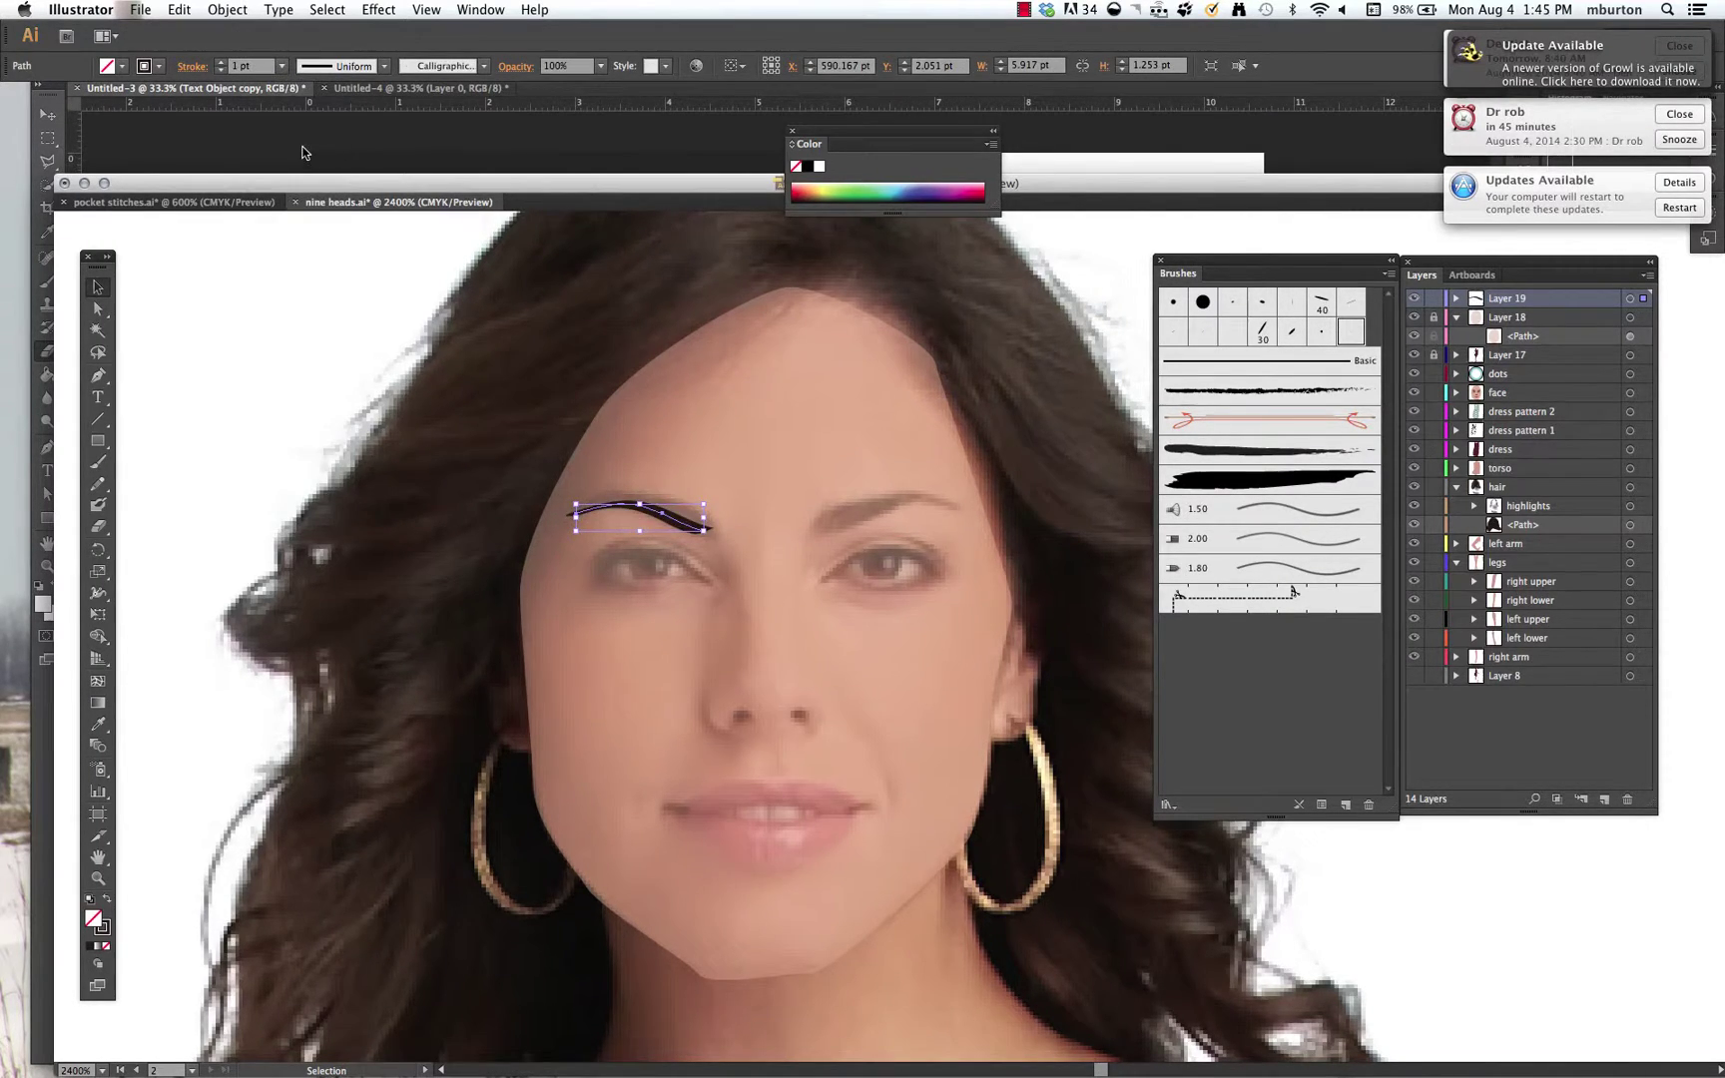
left_click(765, 374)
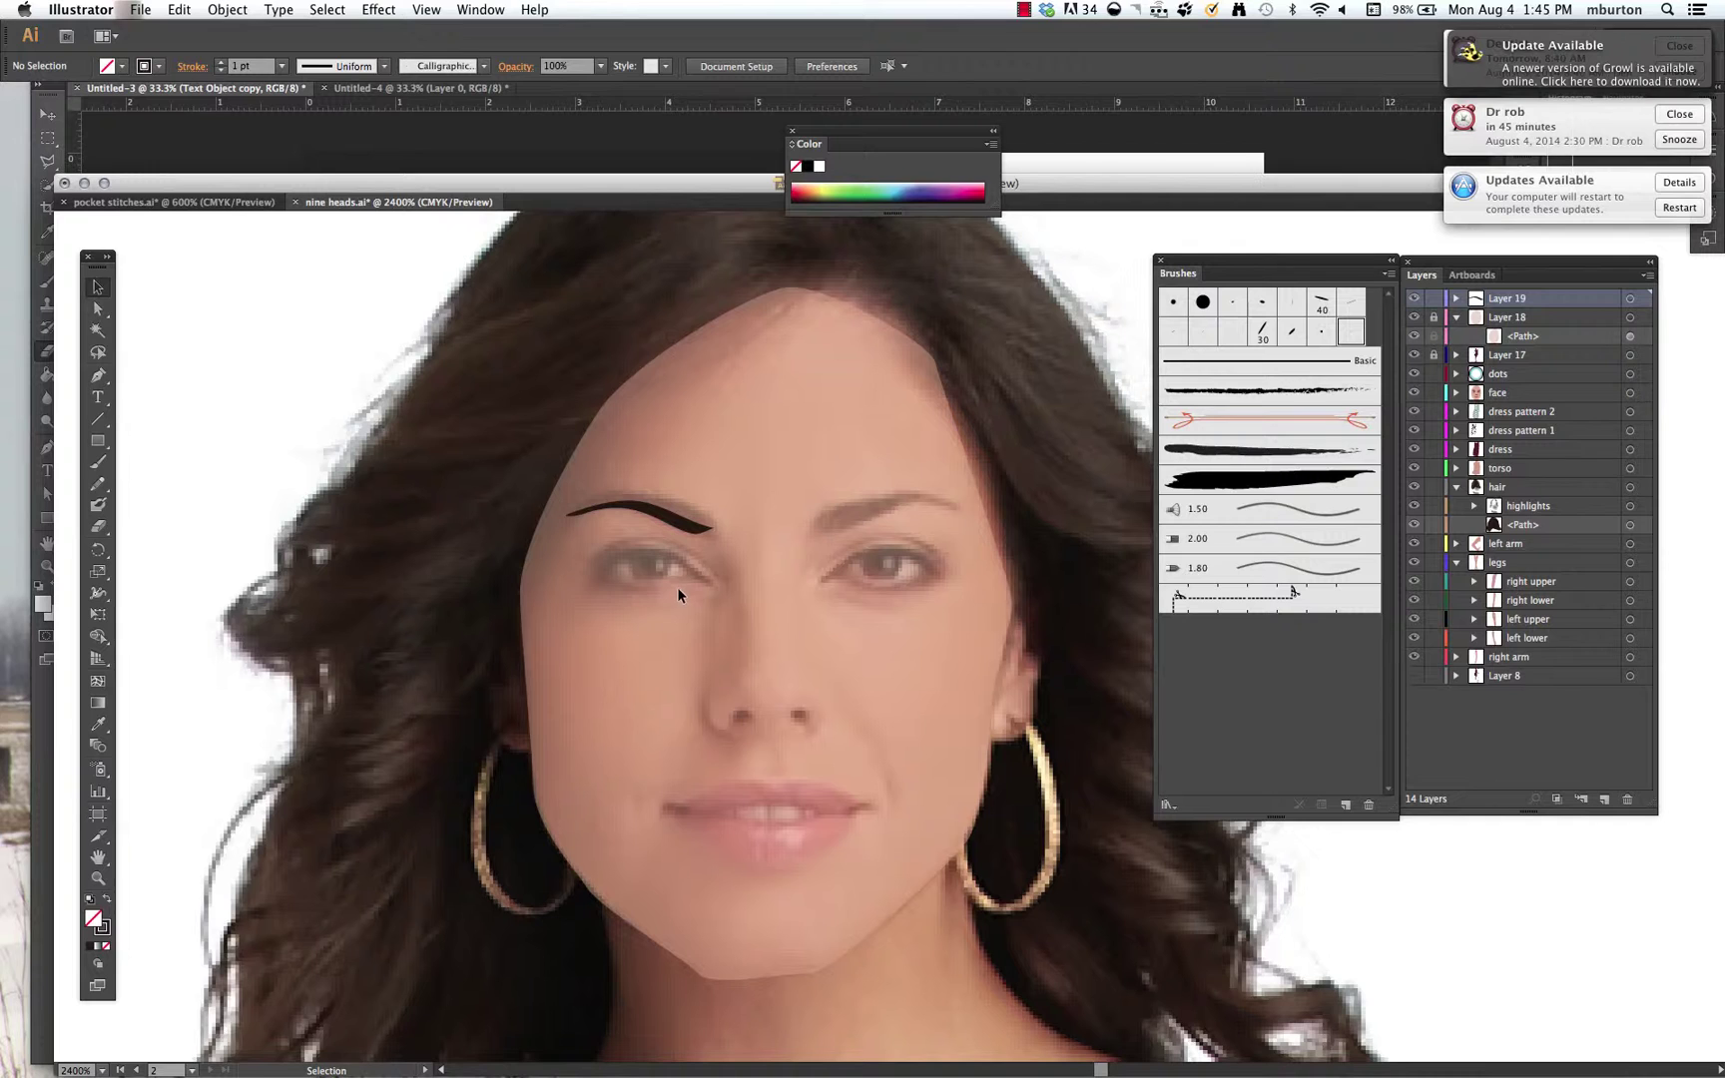
- Examine the brows, eyes, nose and lips of the finished illustration on the neighbouring artboard
key("super+minus")
key("super+minus")
key("super+minus")
key("super+minus")
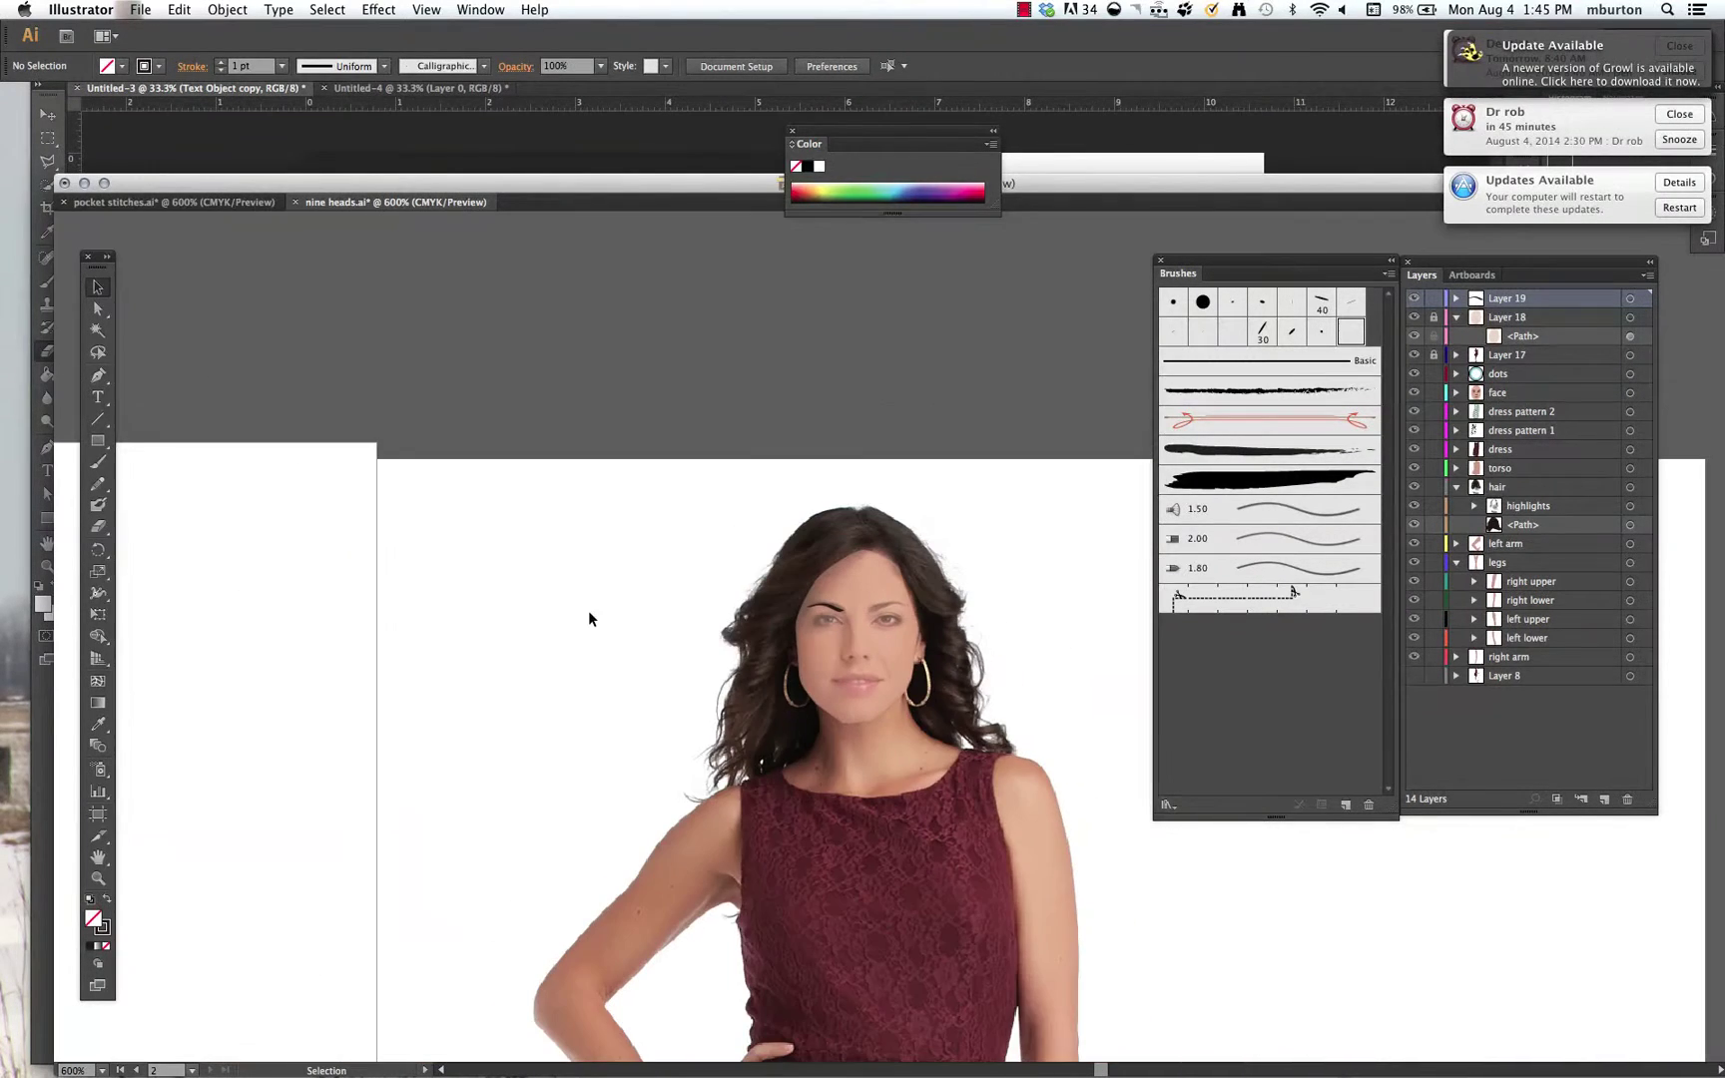
left_click_drag(324, 739, 1036, 794)
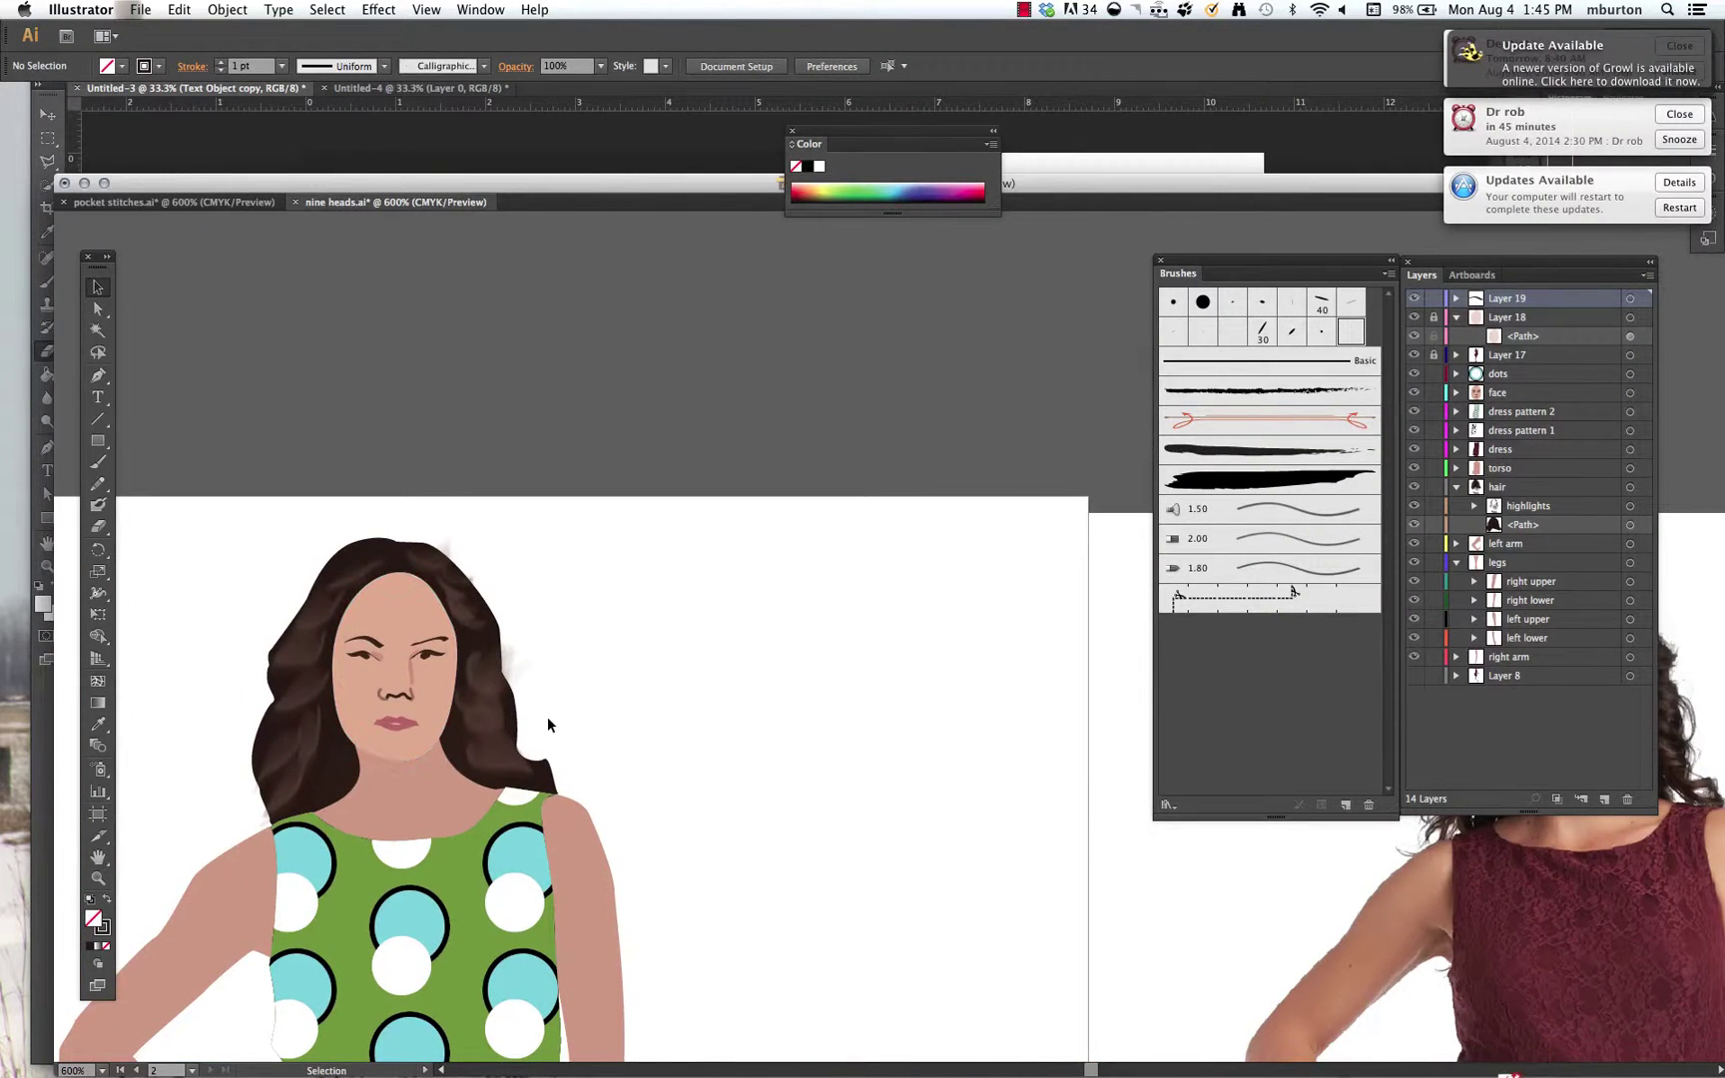
key("a")
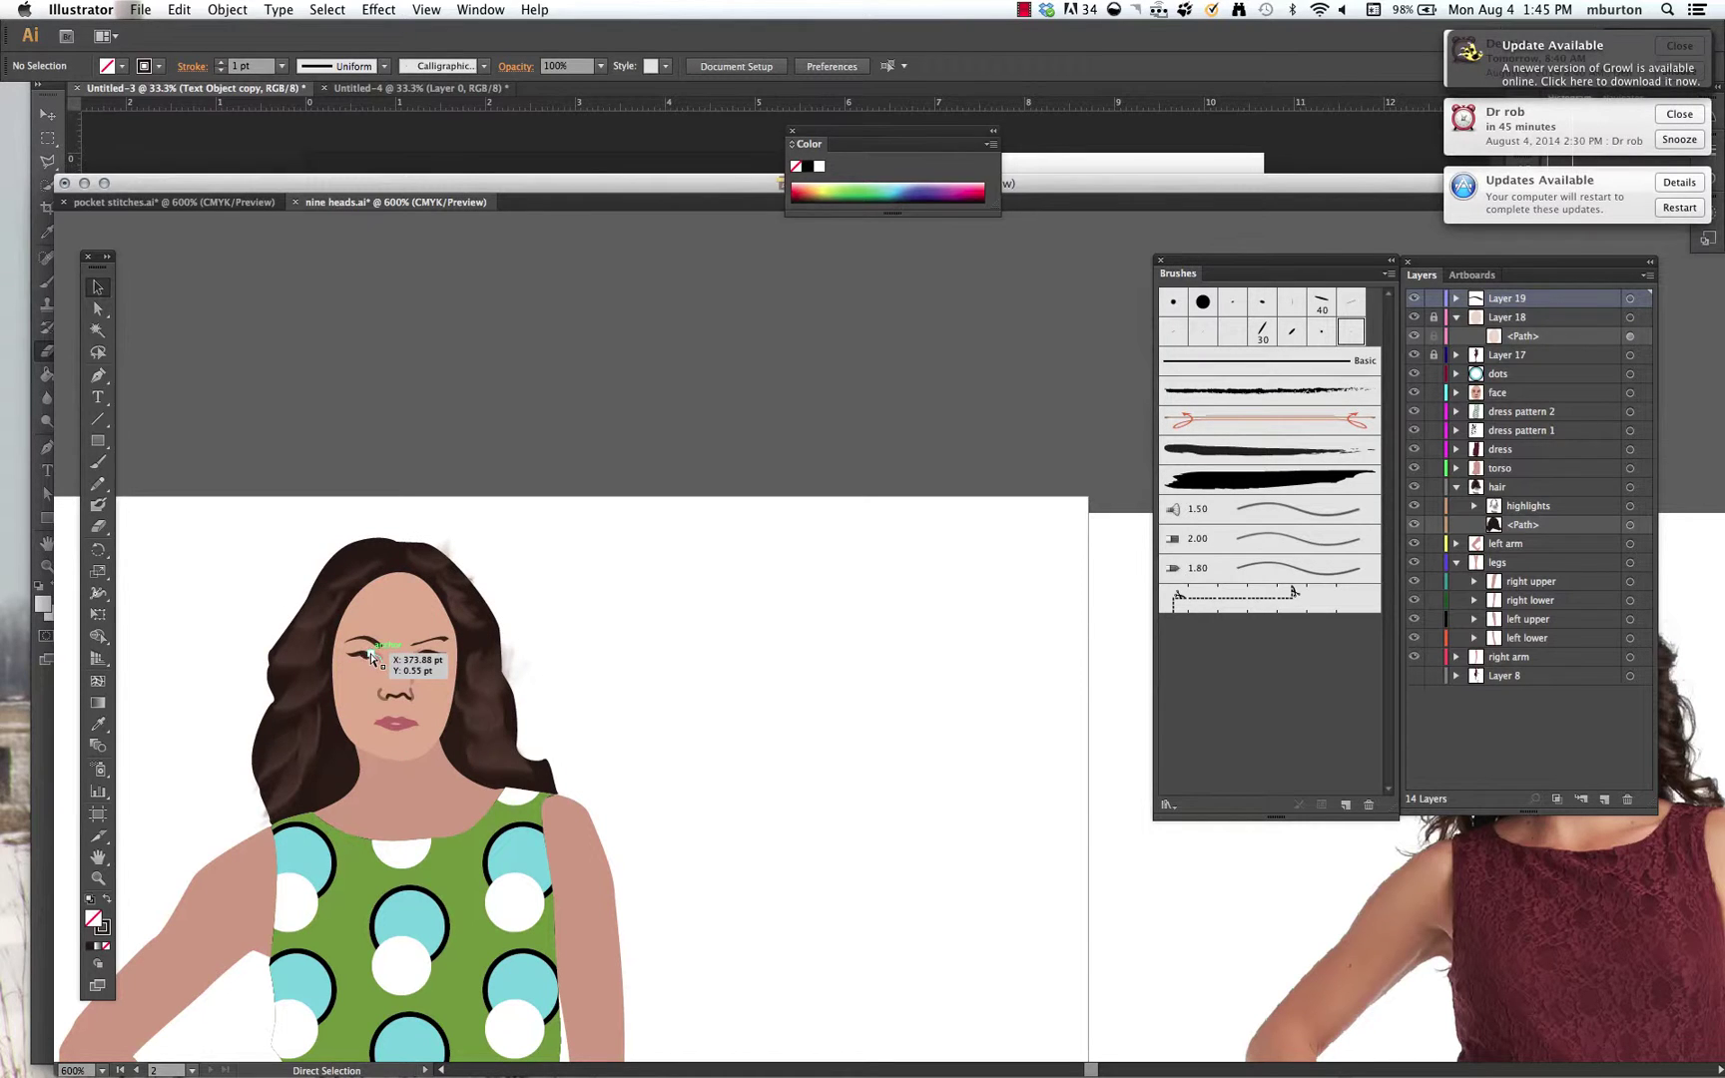
key("super+equal")
key("super+equal")
key("super+equal")
key("super+equal")
key("super+equal")
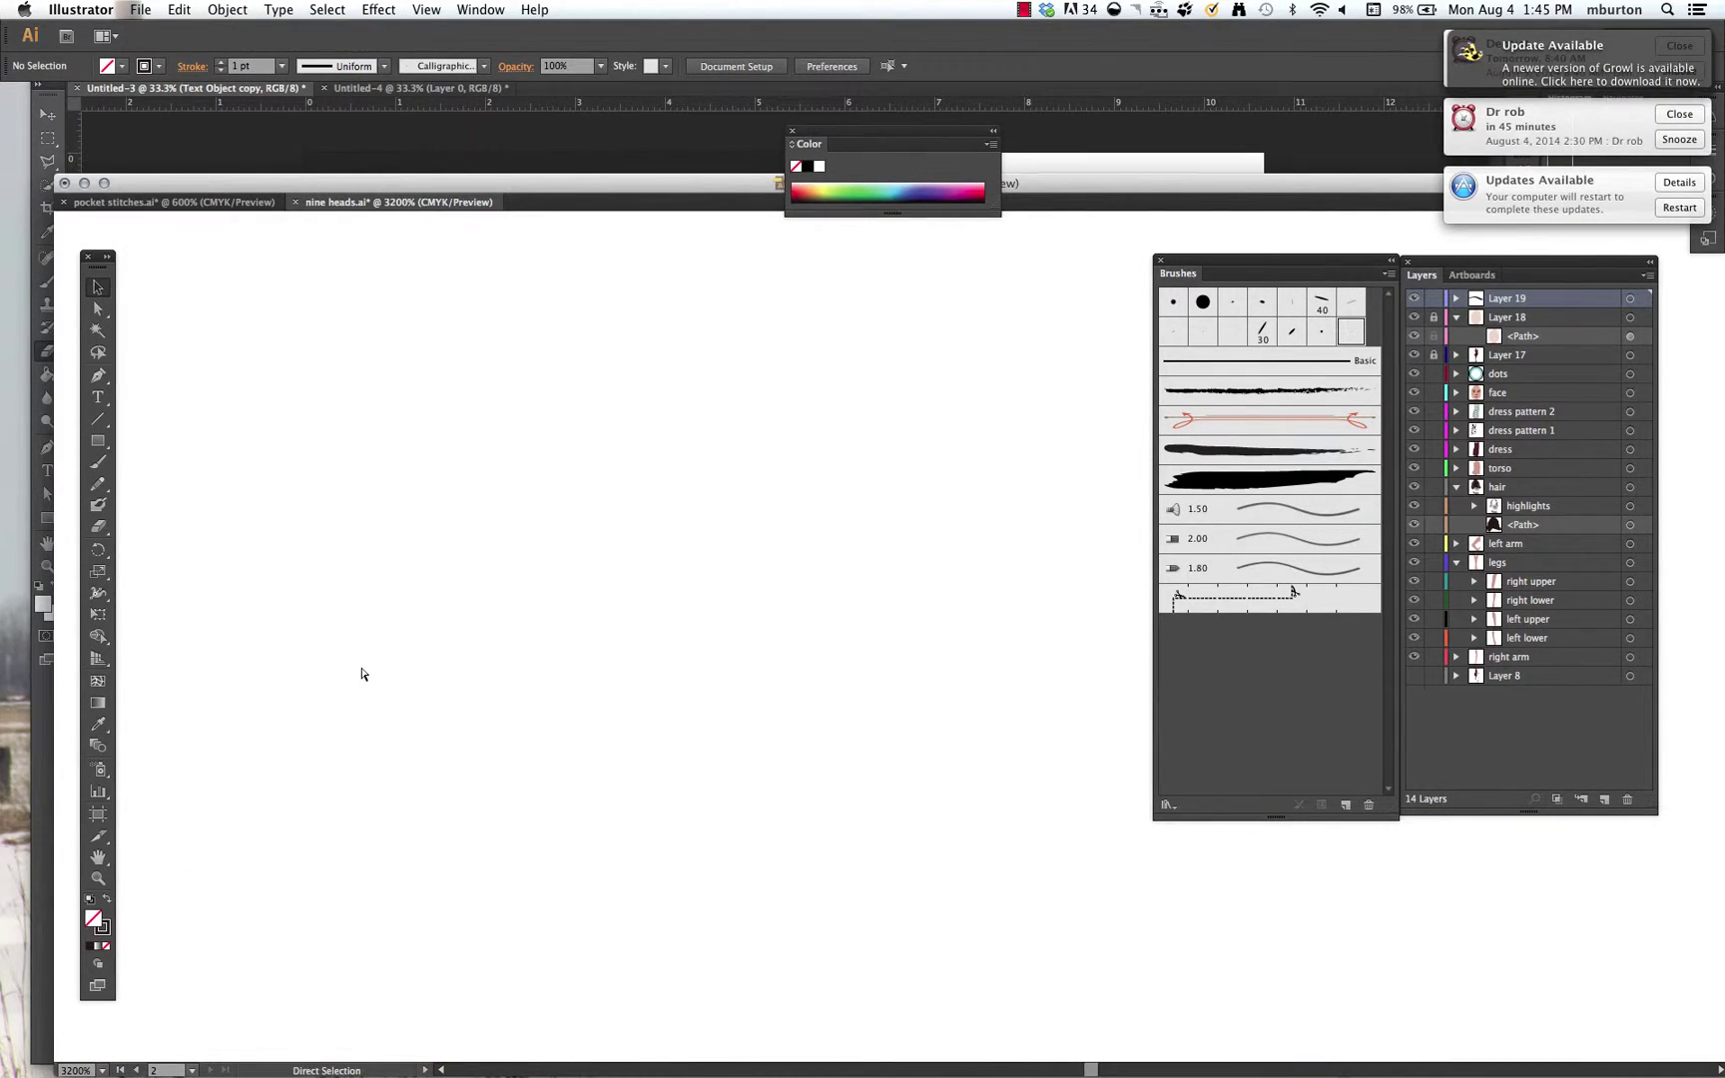
key("super+minus")
left_click_drag(360, 668, 1032, 677)
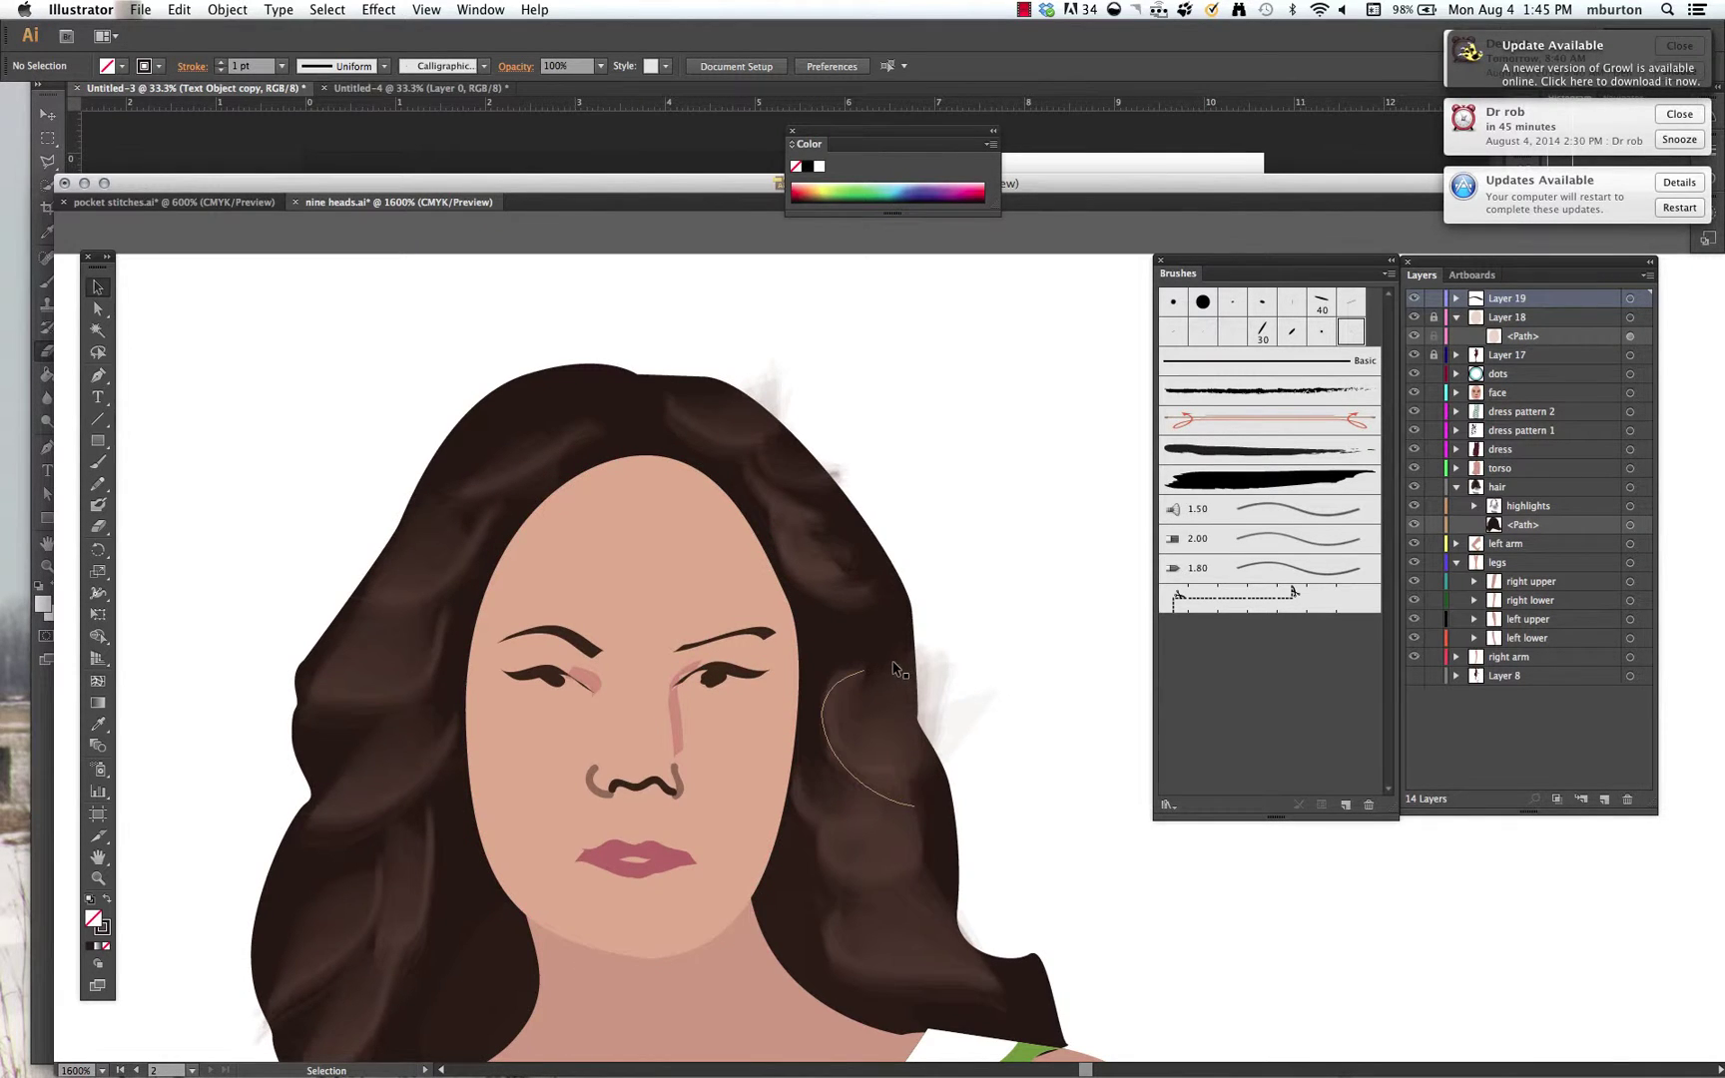
scroll(896, 668, "down", 2)
scroll(895, 669, "down", 2)
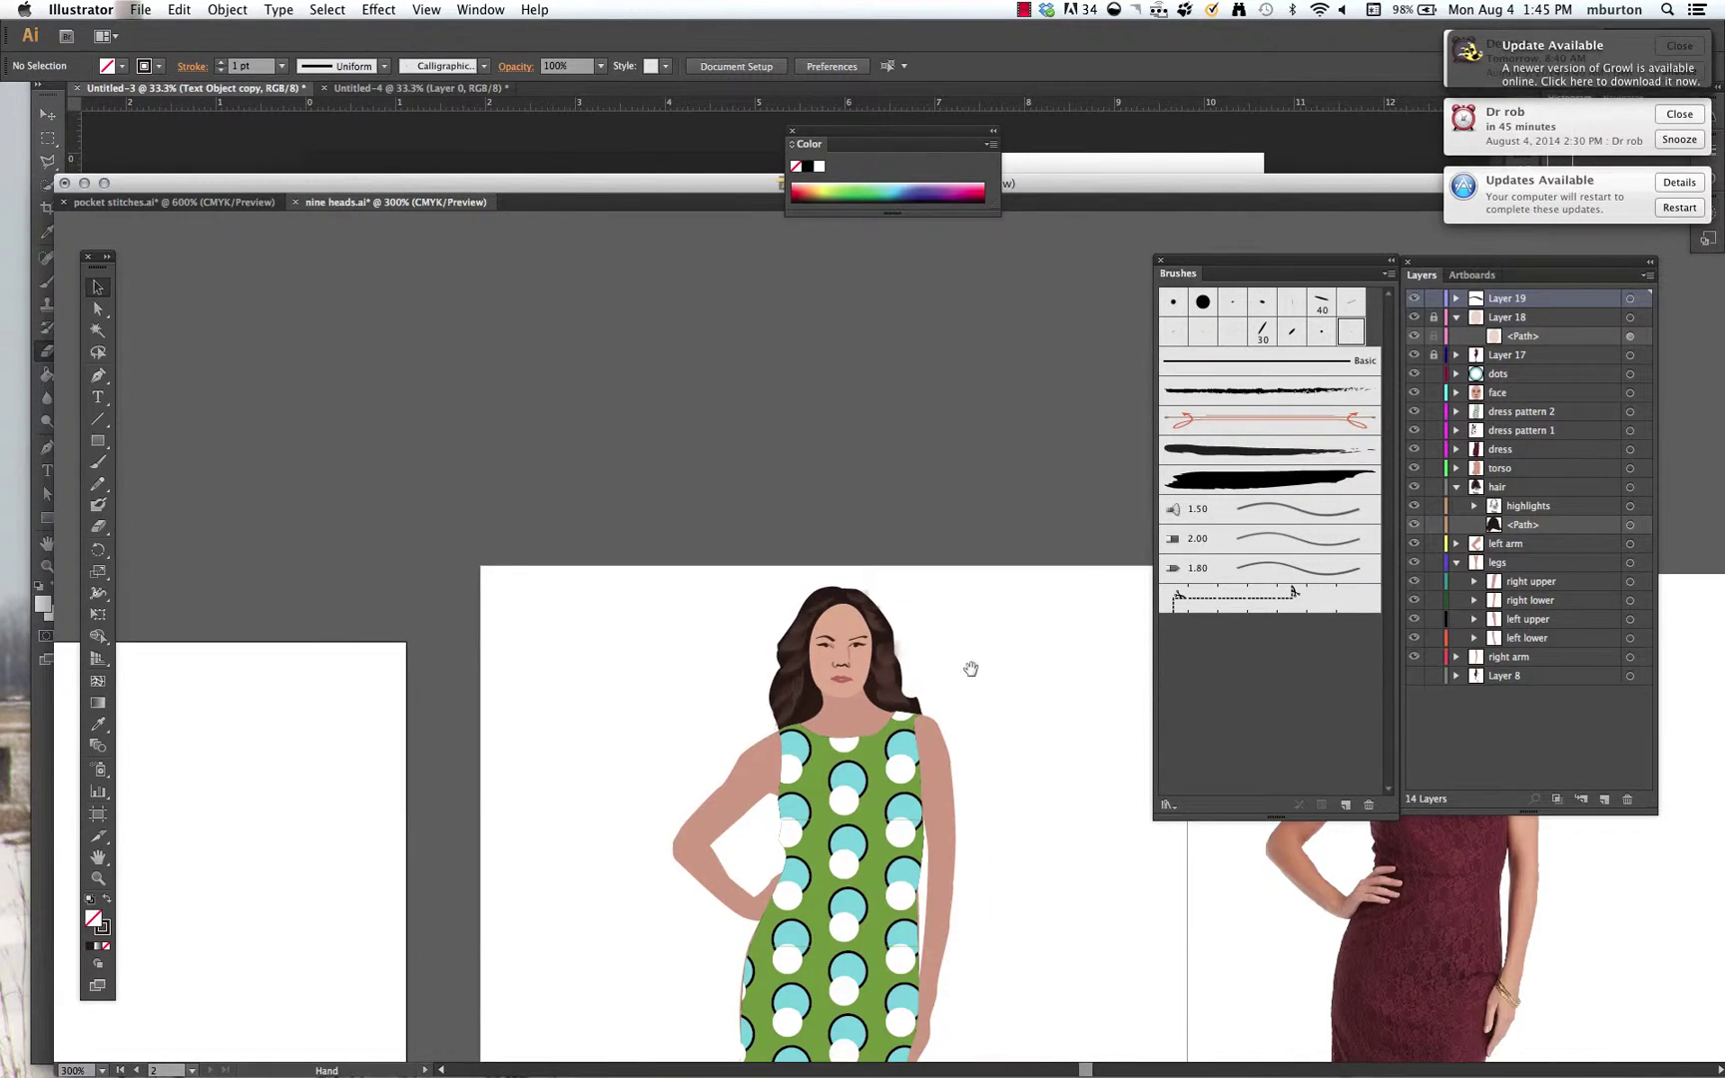
- Paint the upper lash line and the iris of the eye on the right of the photographed face
scroll(970, 666, "right", 5)
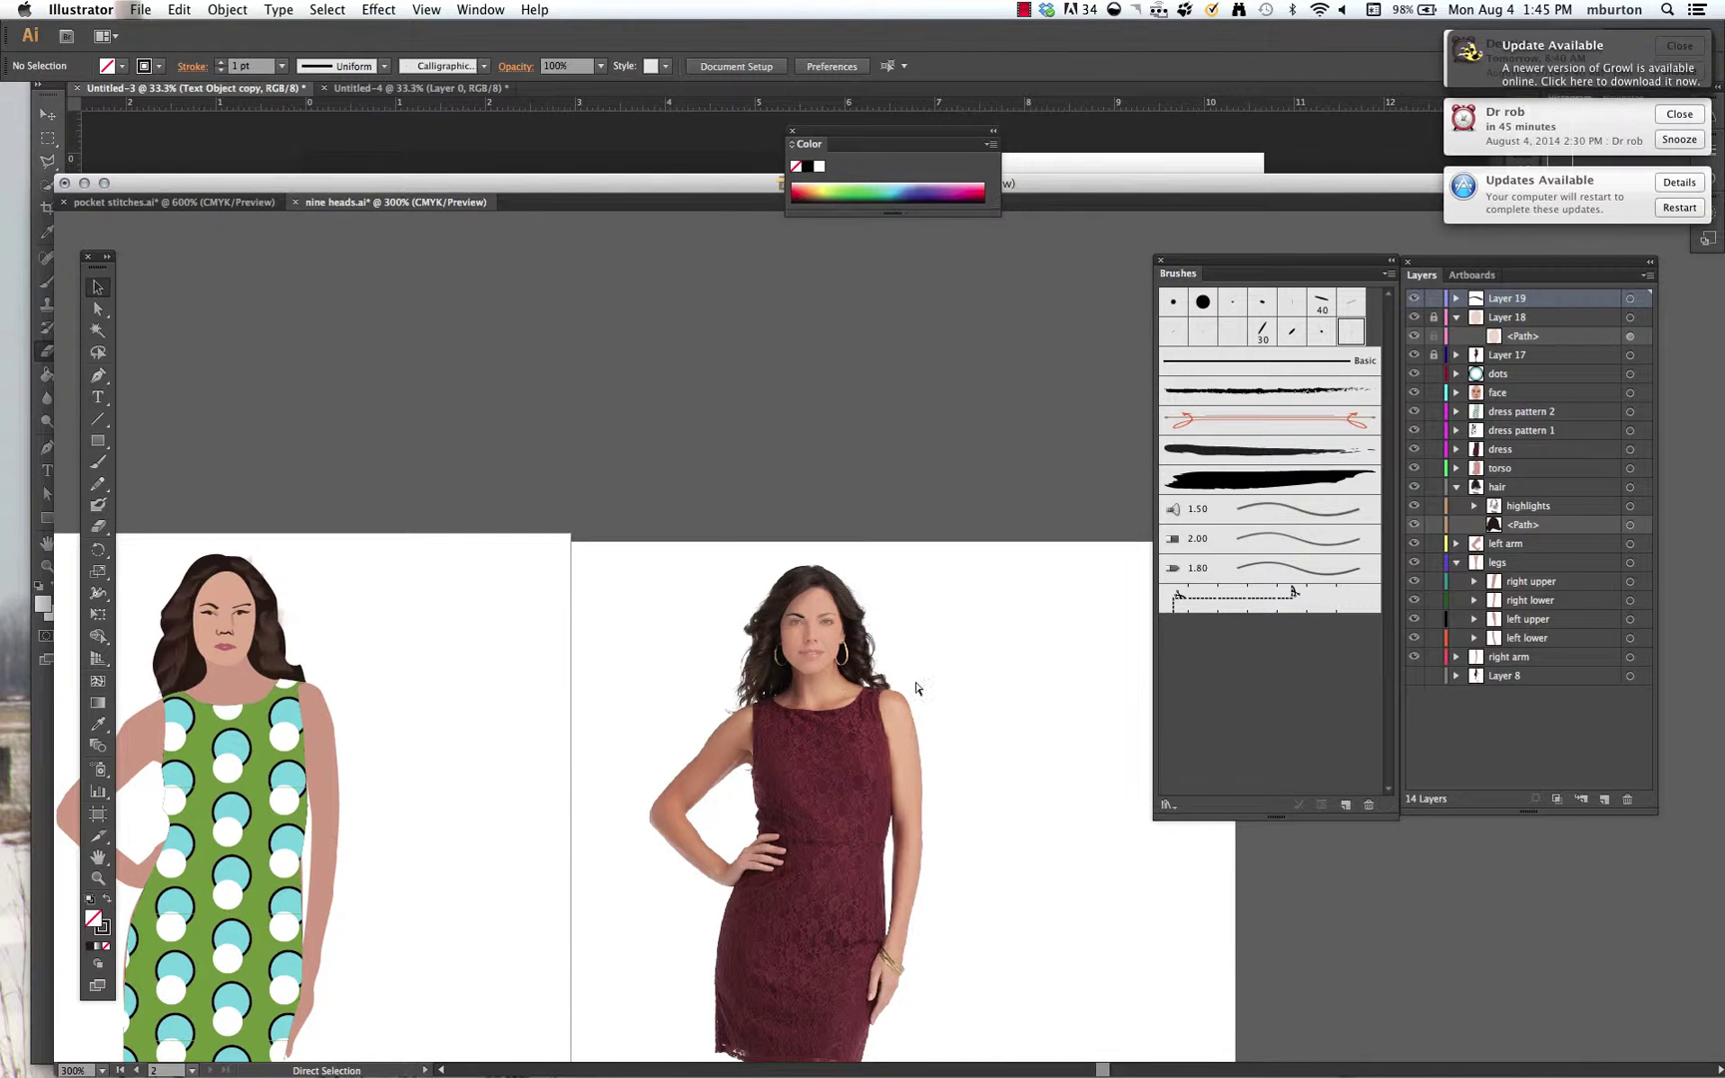
scroll(908, 682, "up", 3)
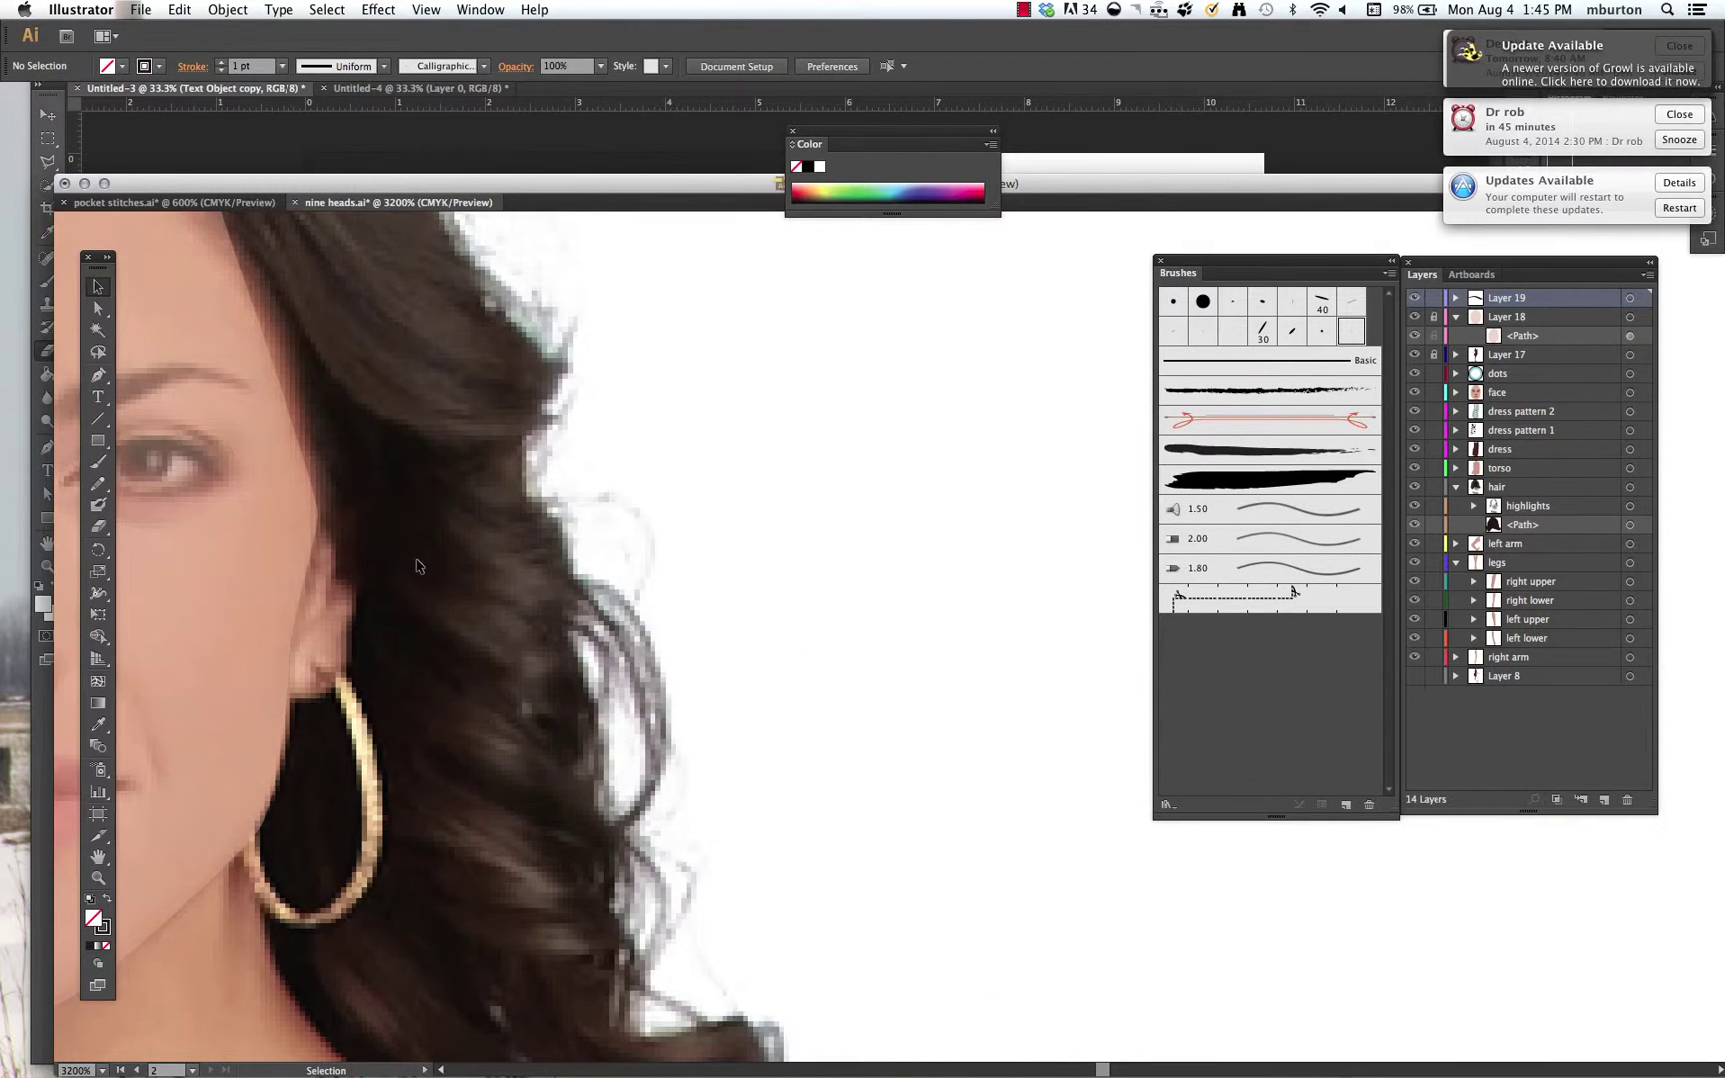
left_click_drag(415, 574, 1108, 707)
scroll(758, 601, "up", 1)
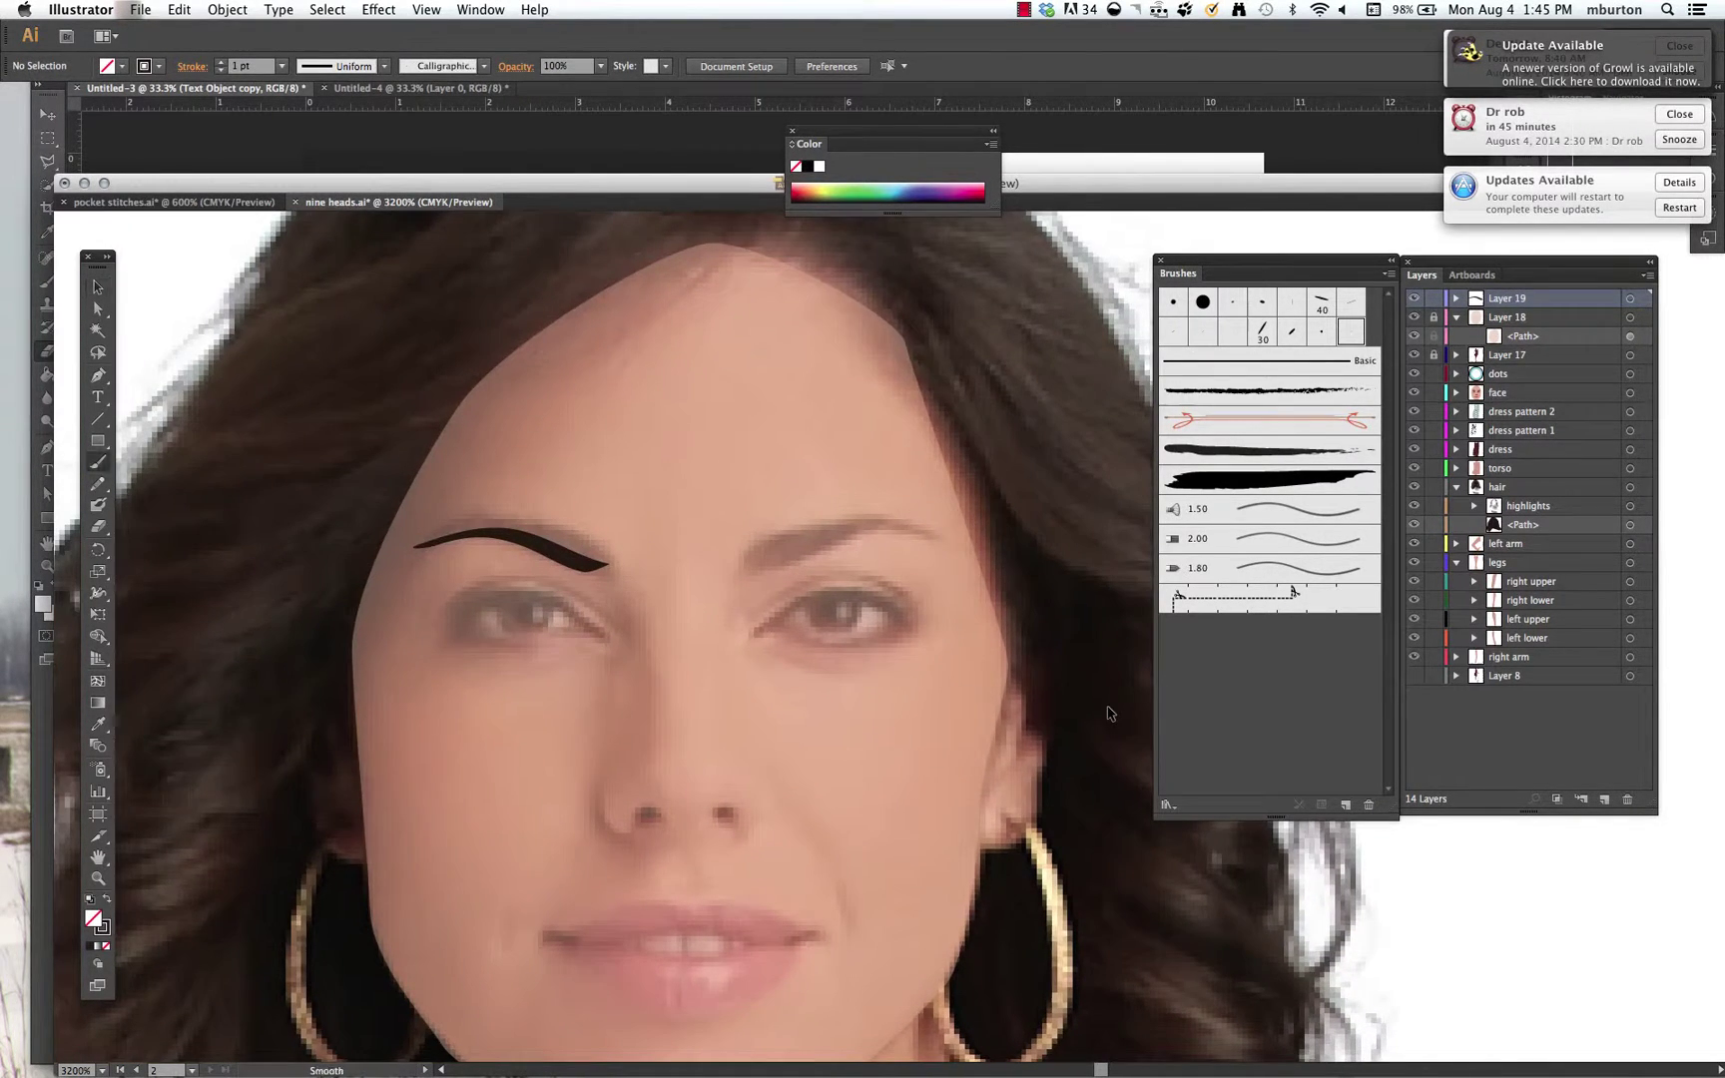
key("b")
mouse_move(741, 635)
left_mouse_down()
mouse_move(809, 586)
mouse_move(940, 605)
left_mouse_up()
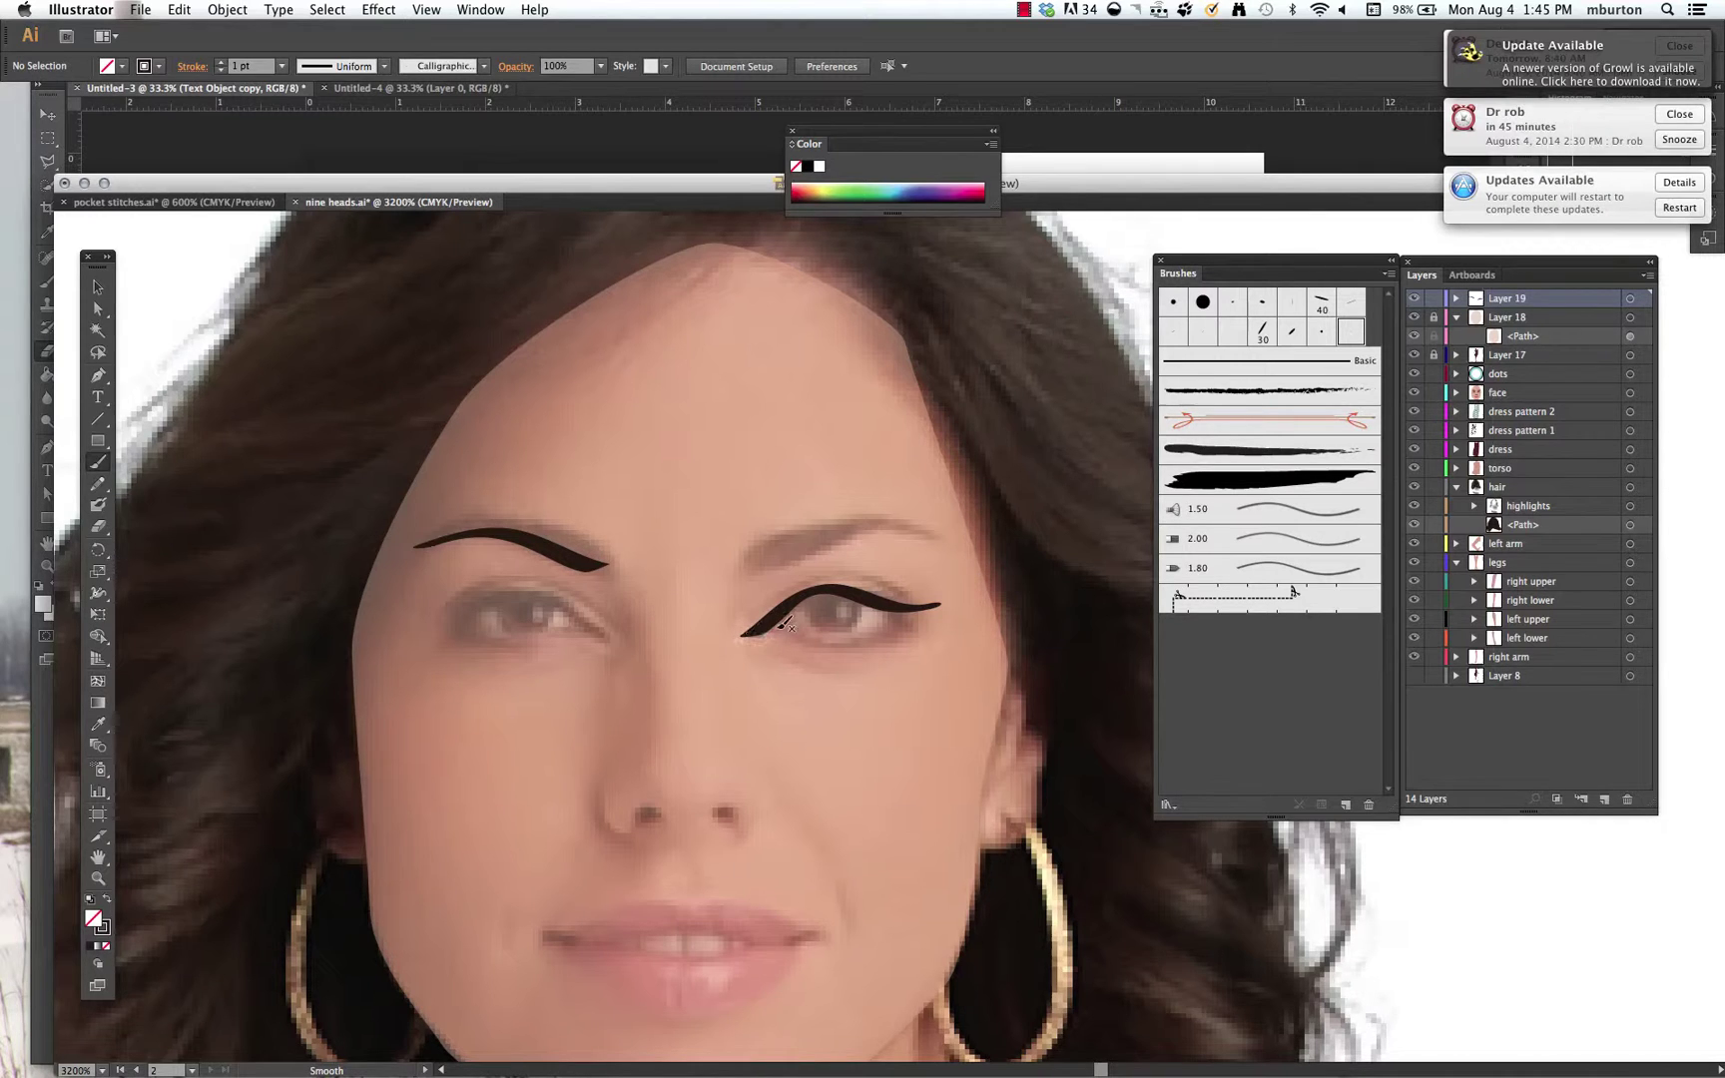
mouse_move(781, 622)
left_mouse_down()
mouse_move(830, 646)
mouse_move(912, 620)
left_mouse_up()
key("super+z")
mouse_move(816, 603)
left_mouse_down()
mouse_move(860, 619)
mouse_move(869, 599)
mouse_move(820, 598)
left_mouse_up()
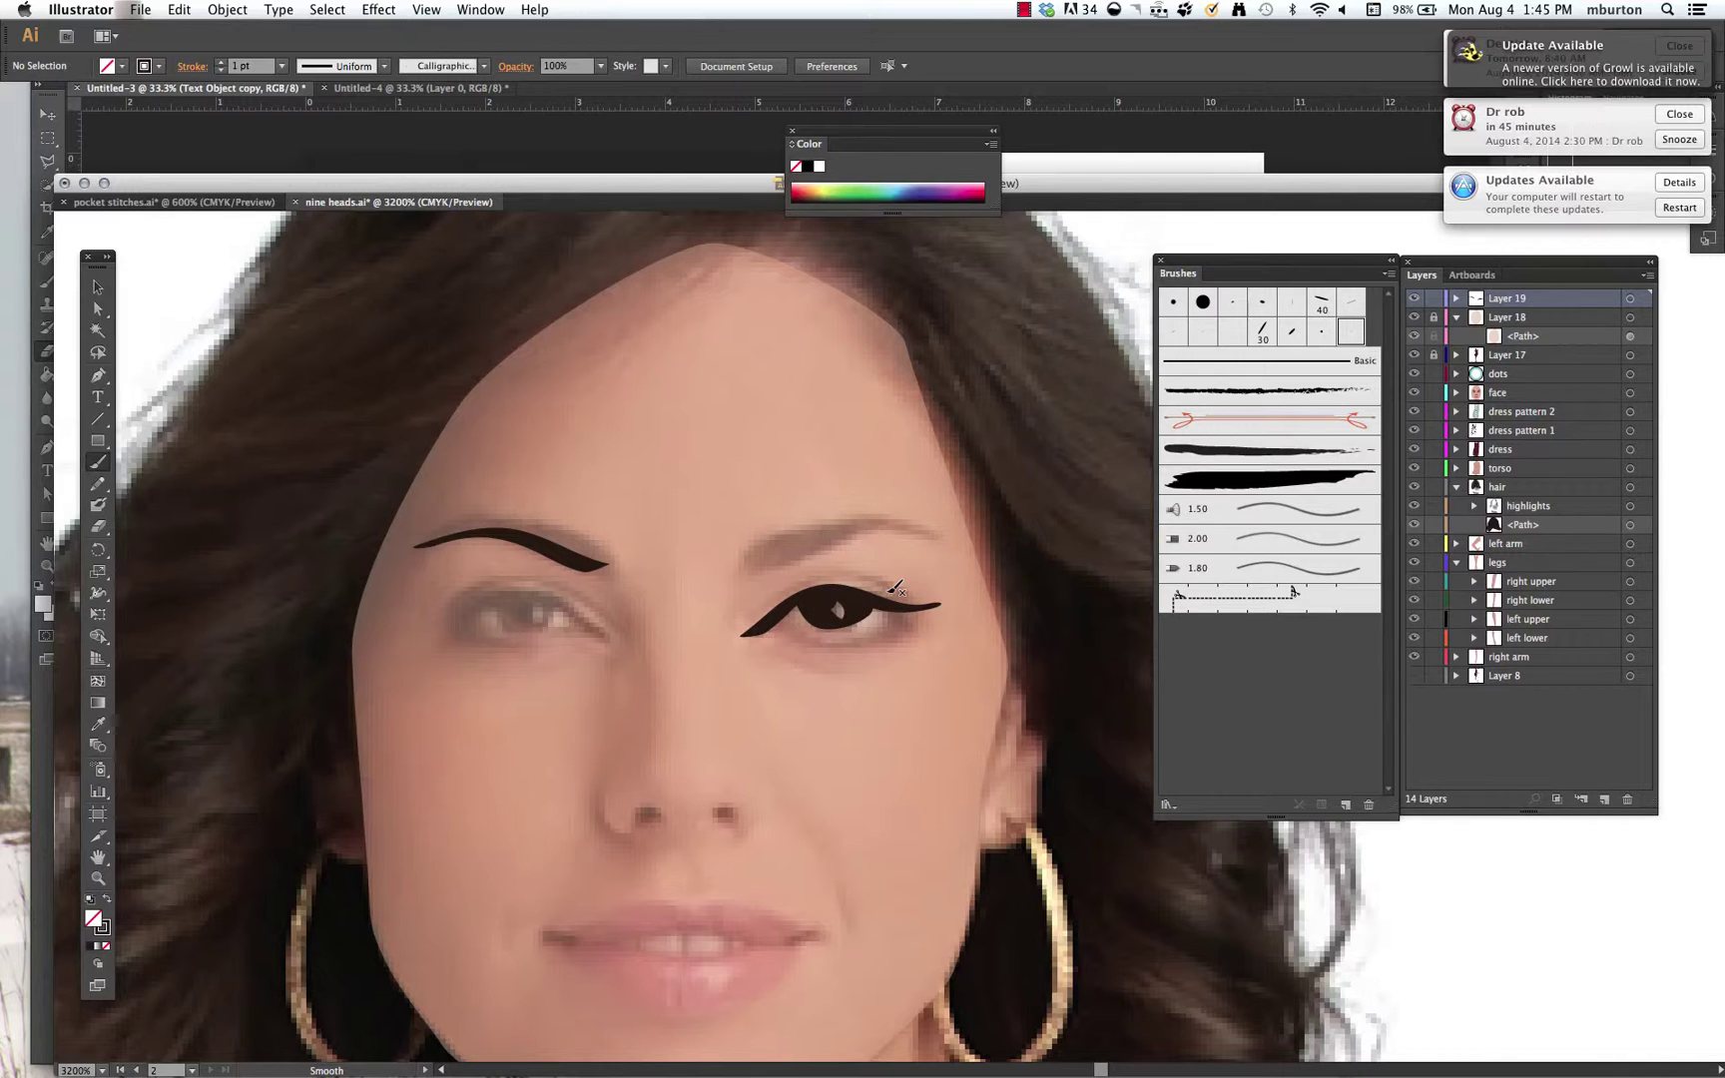
- Create a new calligraphic brush with a 174° angle, 9% roundness and a smaller size
left_click(1386, 279)
left_click(1413, 278)
left_click(739, 764)
mouse_move(1168, 521)
left_mouse_down()
mouse_move(1188, 540)
mouse_move(1178, 511)
mouse_move(1144, 533)
left_mouse_up()
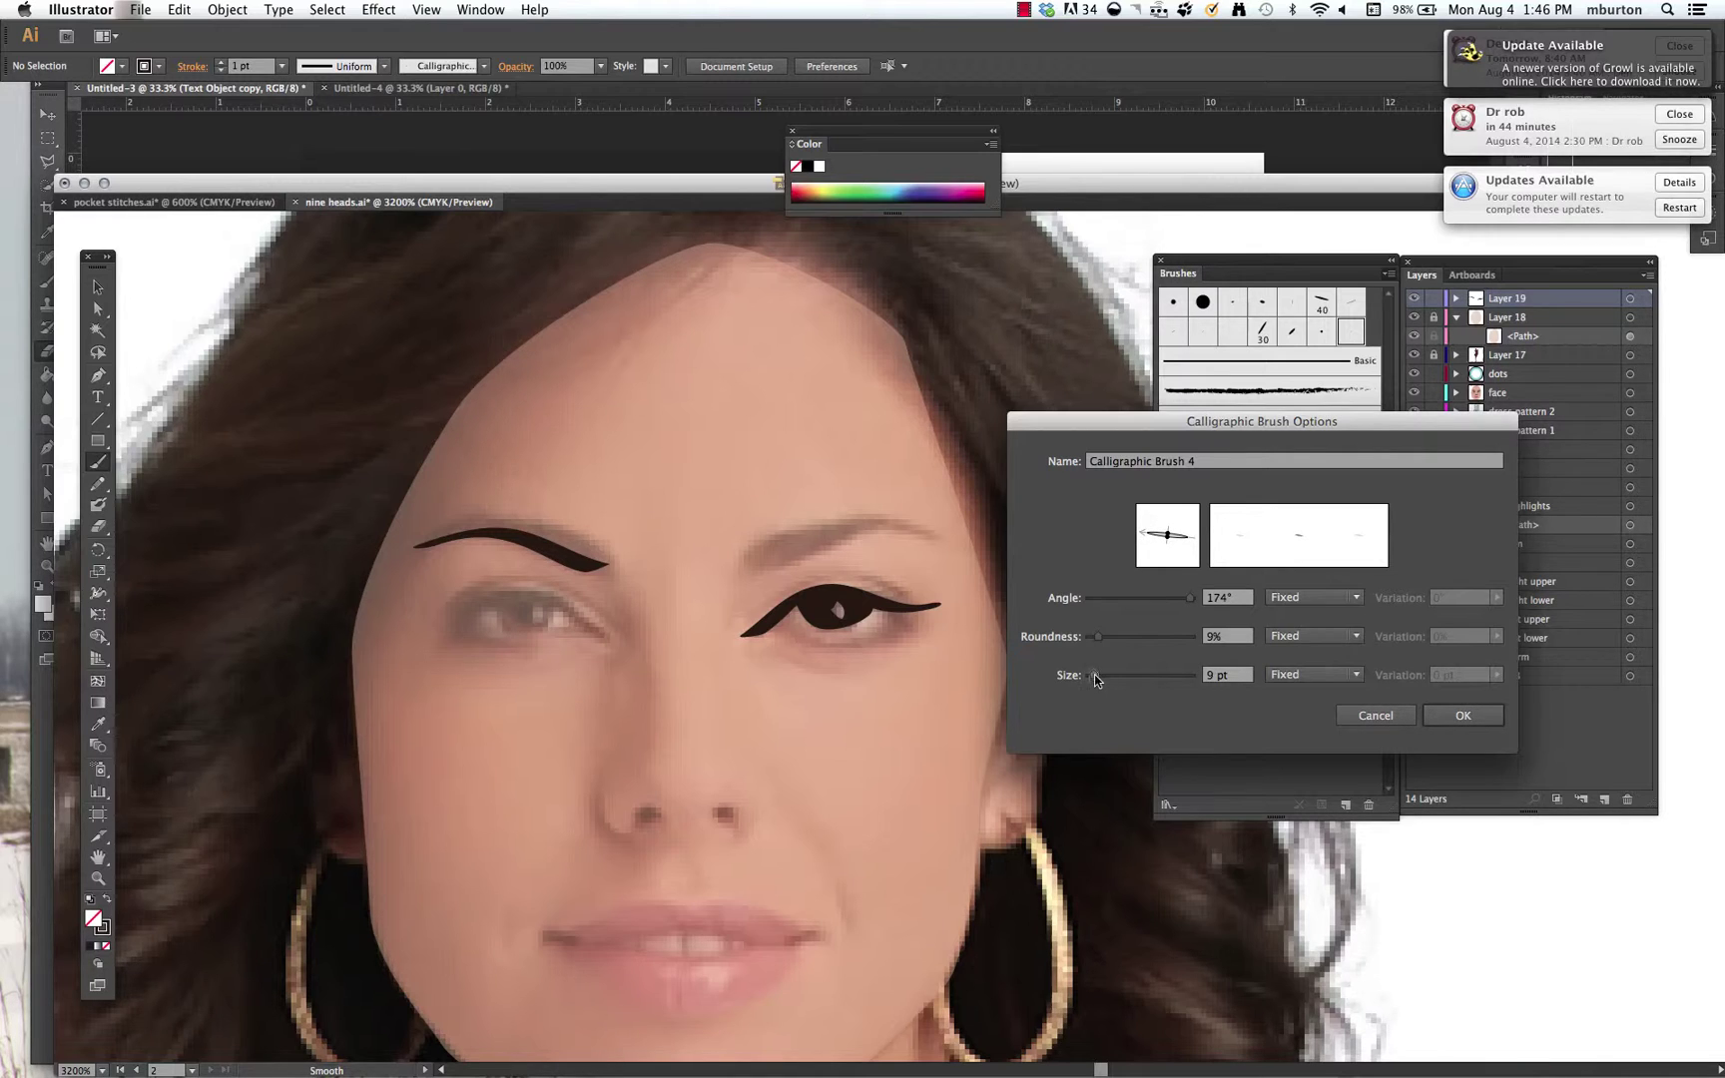
left_click_drag(1094, 675, 1092, 681)
double_click(1208, 678)
left_click(1467, 720)
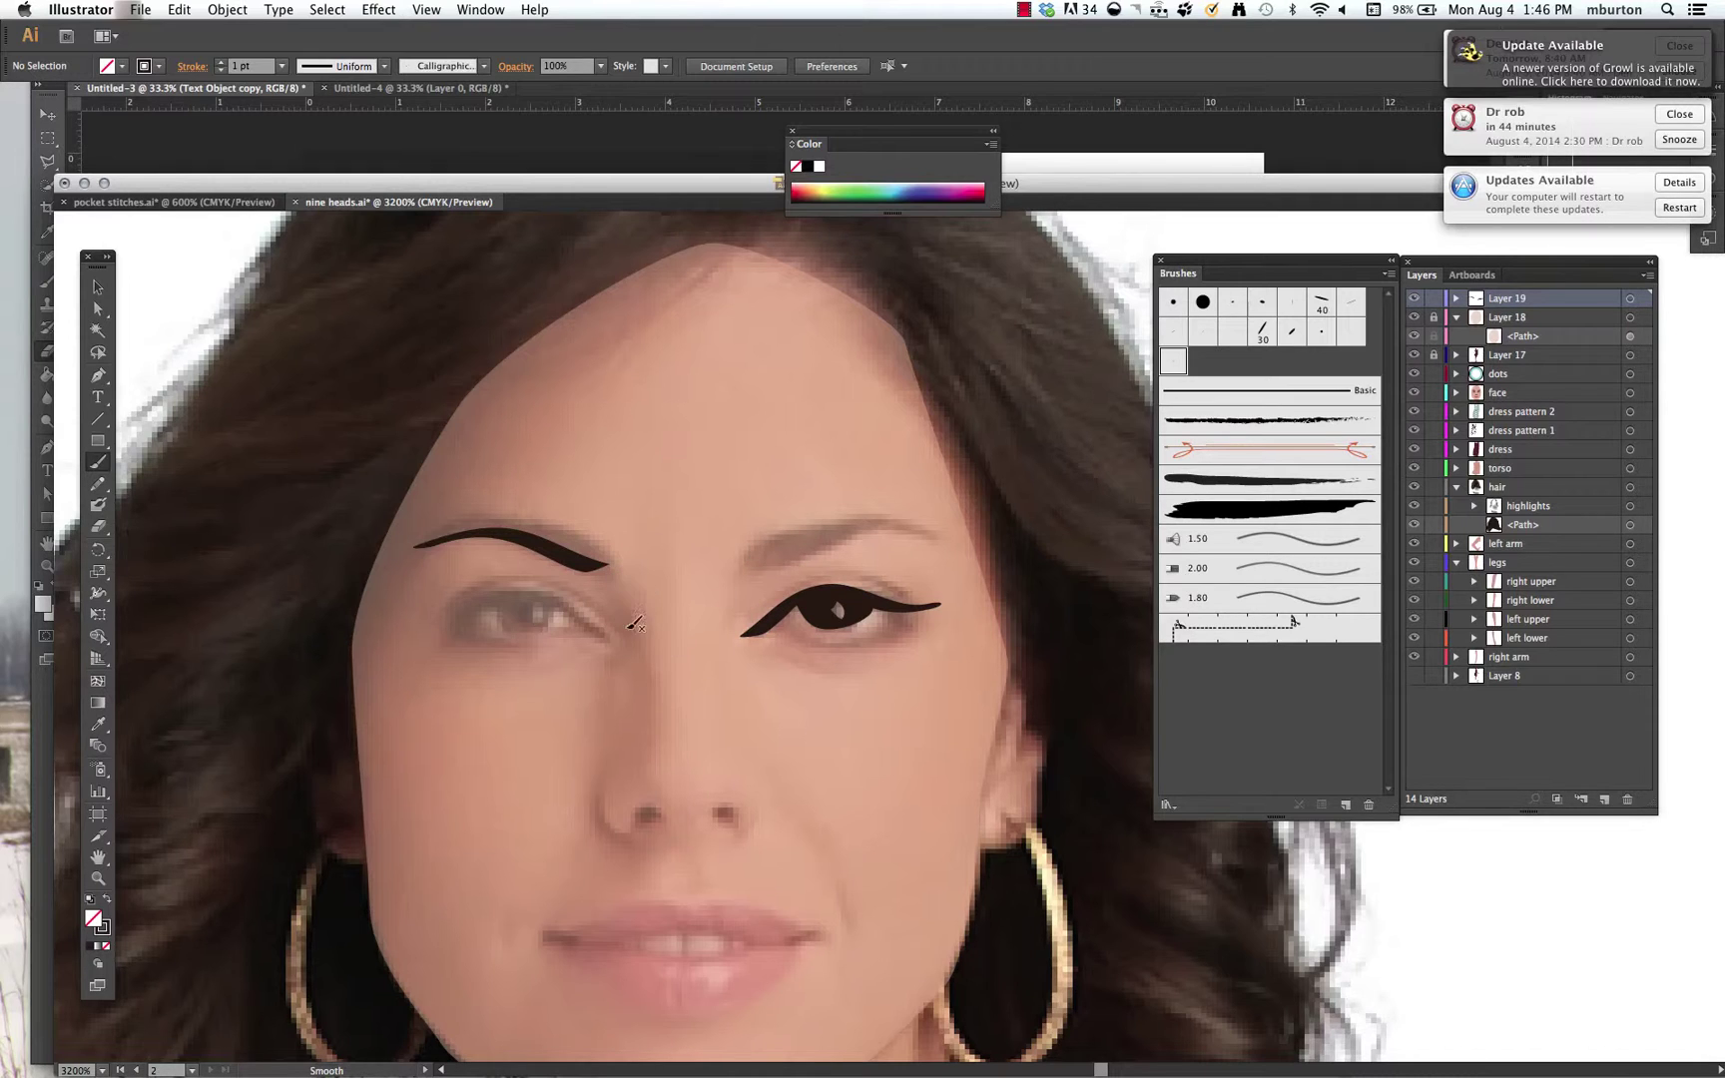
- Paint the lash line and iris of the eye on the left of the face, and the eyebrow on the right
mouse_move(610, 632)
left_mouse_down()
mouse_move(558, 595)
mouse_move(408, 601)
left_mouse_up()
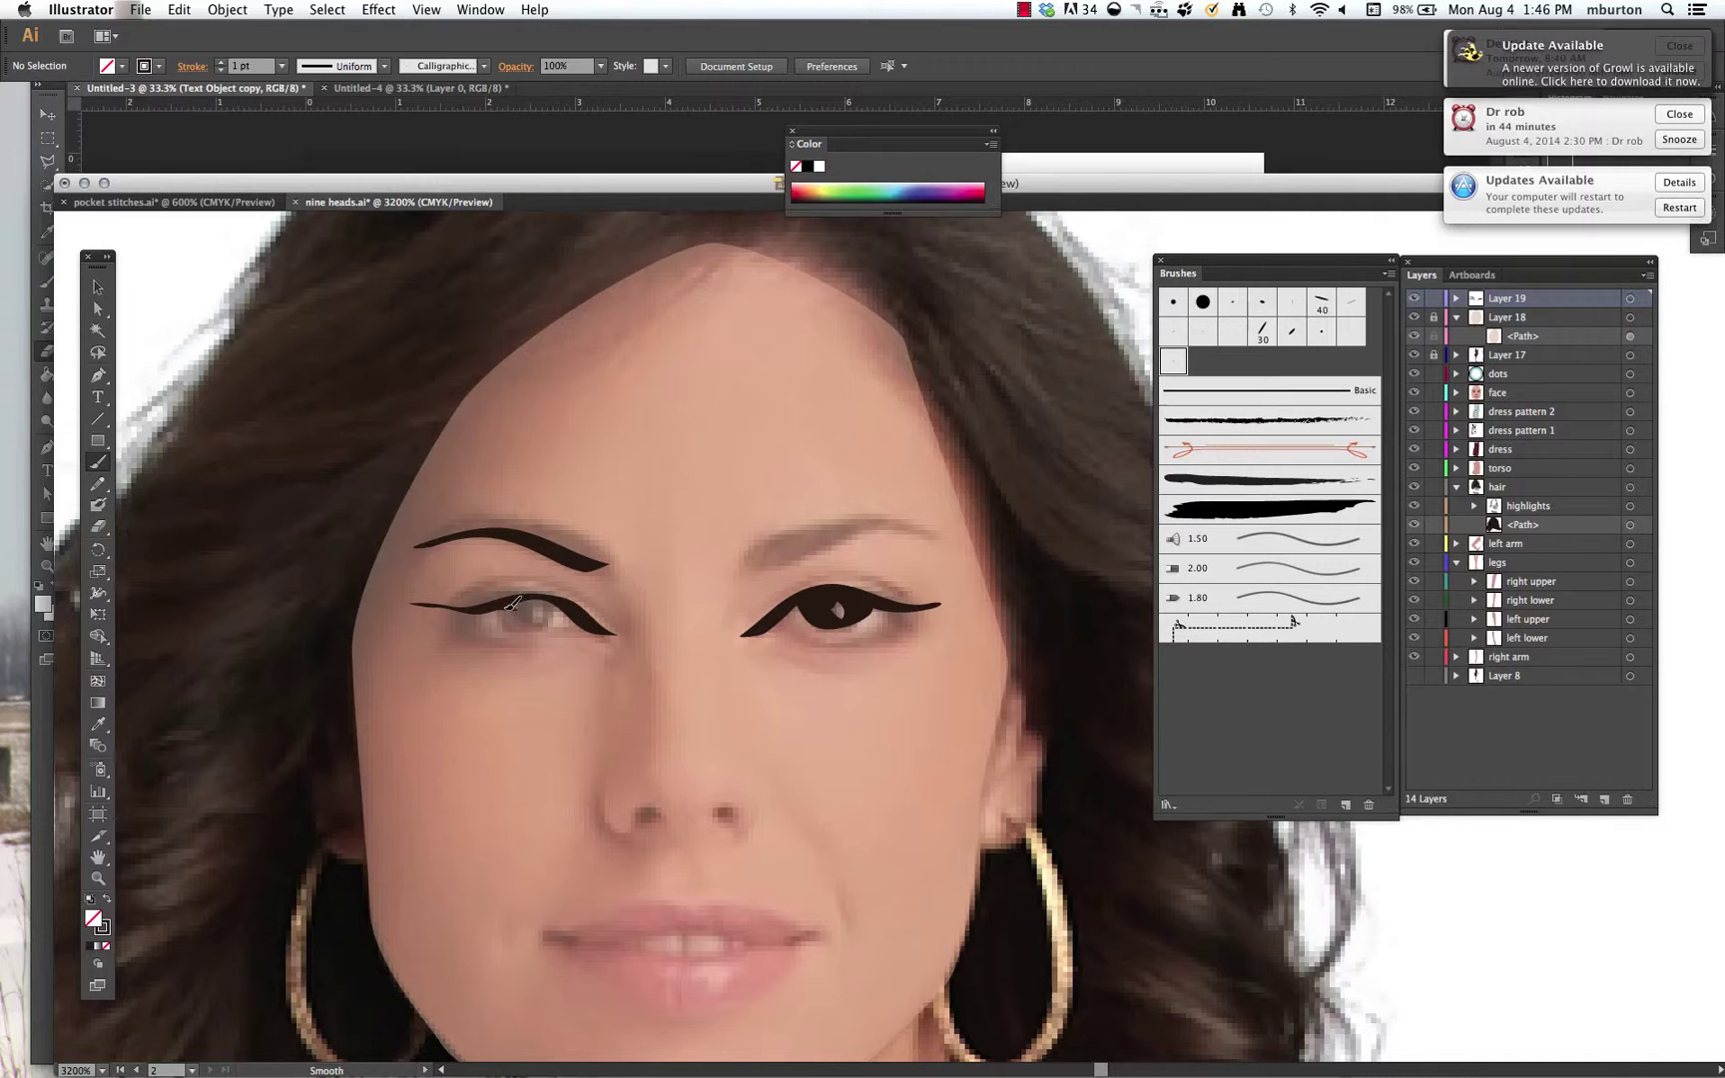
mouse_move(512, 602)
left_mouse_down()
mouse_move(521, 624)
mouse_move(539, 619)
mouse_move(529, 599)
mouse_move(532, 621)
left_mouse_up()
mouse_move(739, 562)
left_mouse_down()
mouse_move(858, 520)
mouse_move(938, 537)
left_mouse_up()
mouse_move(741, 562)
left_mouse_down()
mouse_move(780, 541)
mouse_move(771, 558)
mouse_move(856, 536)
mouse_move(856, 517)
mouse_move(775, 550)
mouse_move(874, 519)
left_mouse_up()
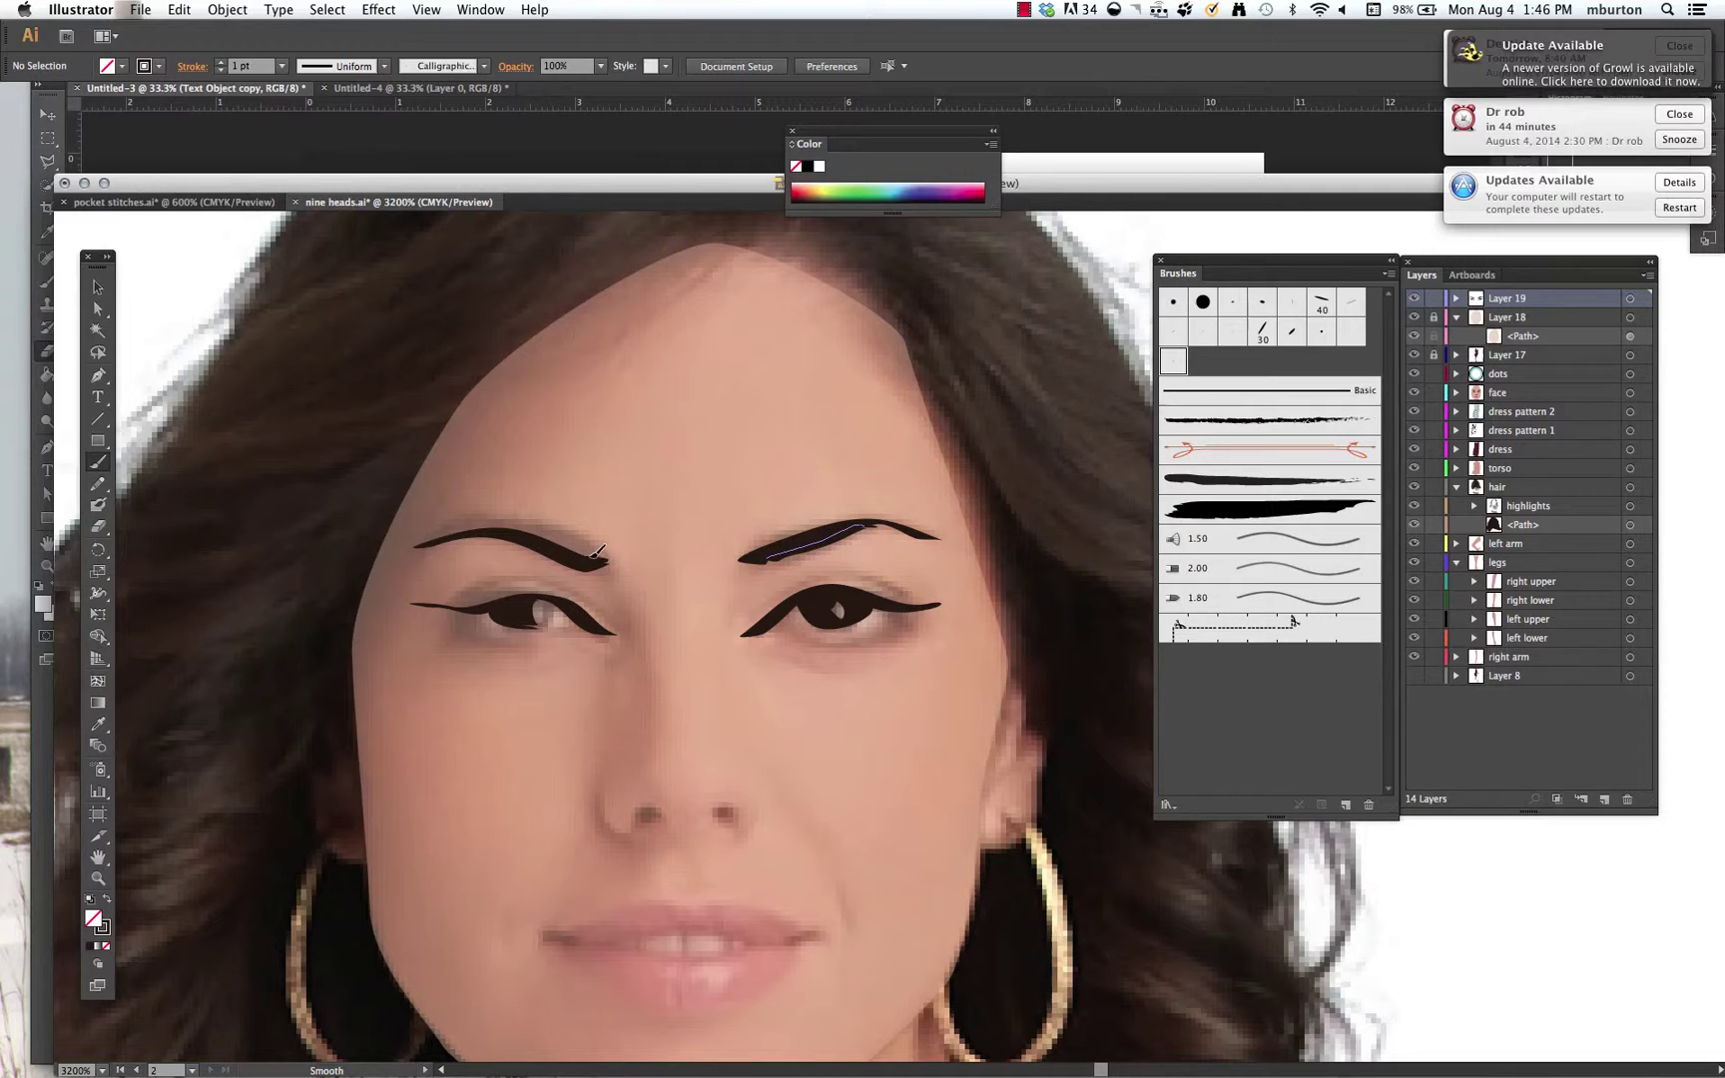
- Thicken the eyebrow and lash line on the left of the face with extra strokes, and check them with Layer 17 temporarily hidden
left_click_drag(595, 553, 515, 525)
left_click_drag(475, 601, 413, 604)
left_click_drag(487, 595, 558, 591)
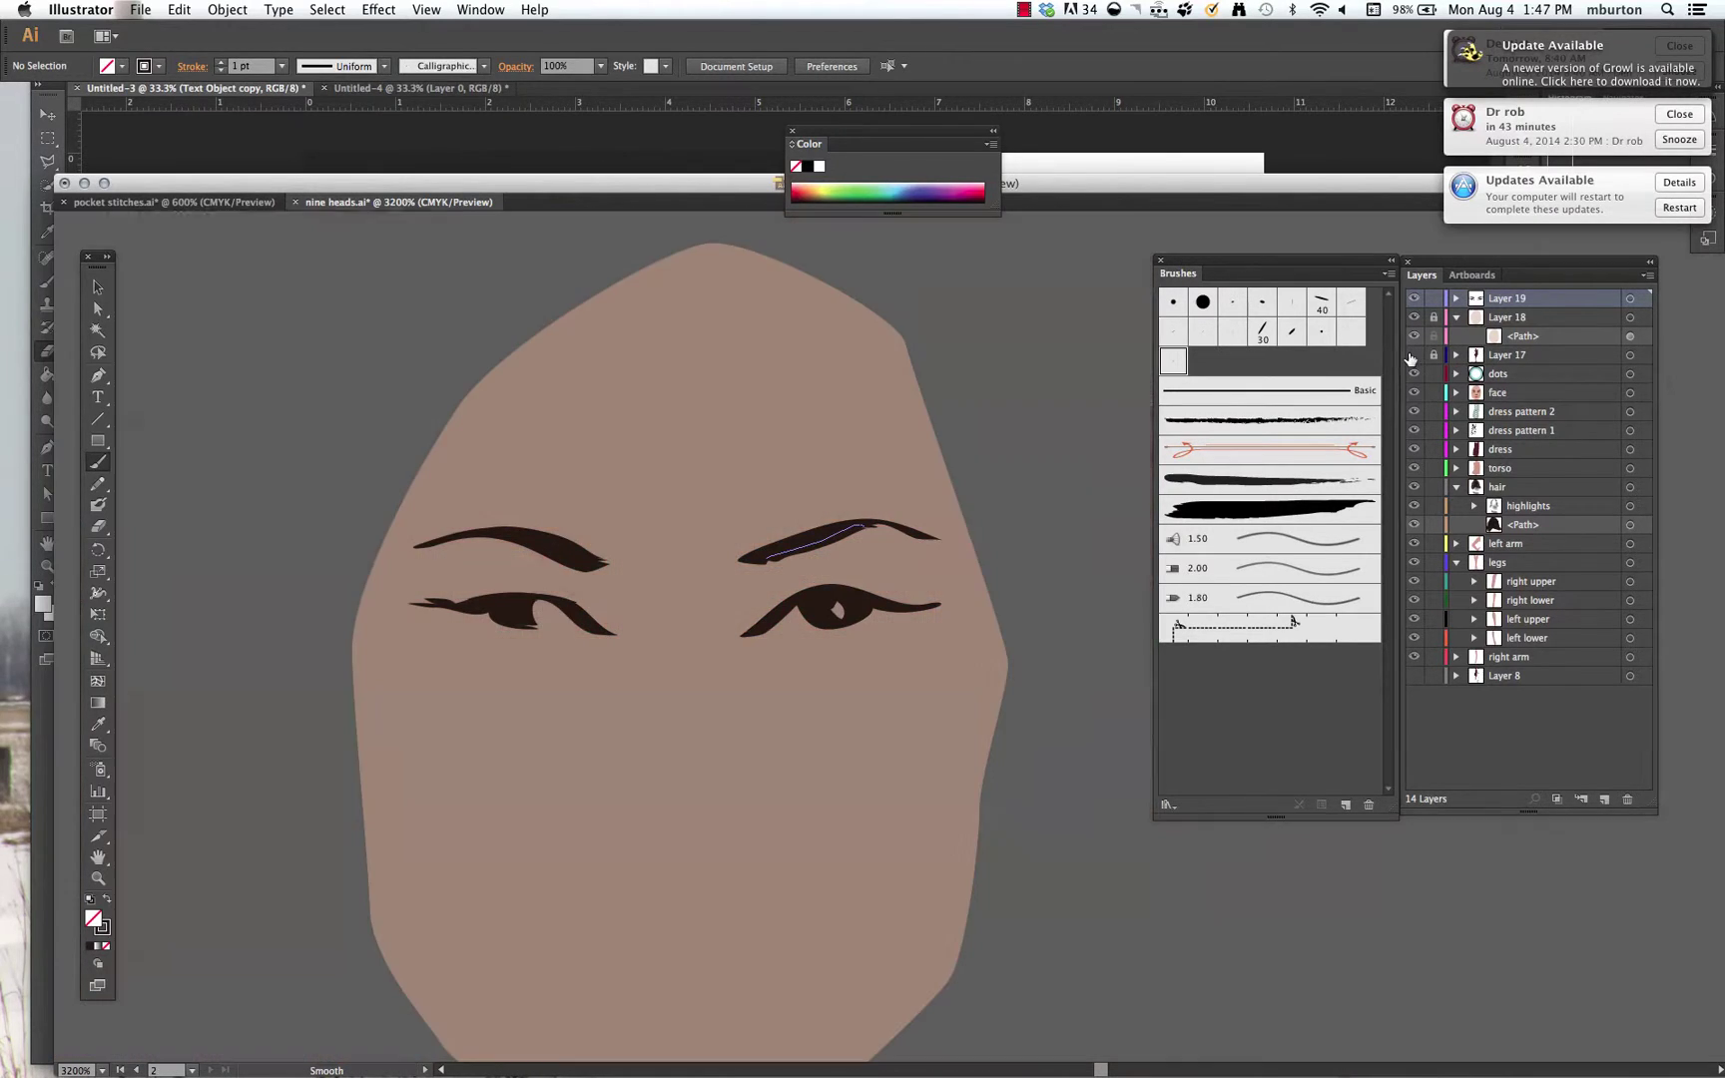
left_click(1413, 355)
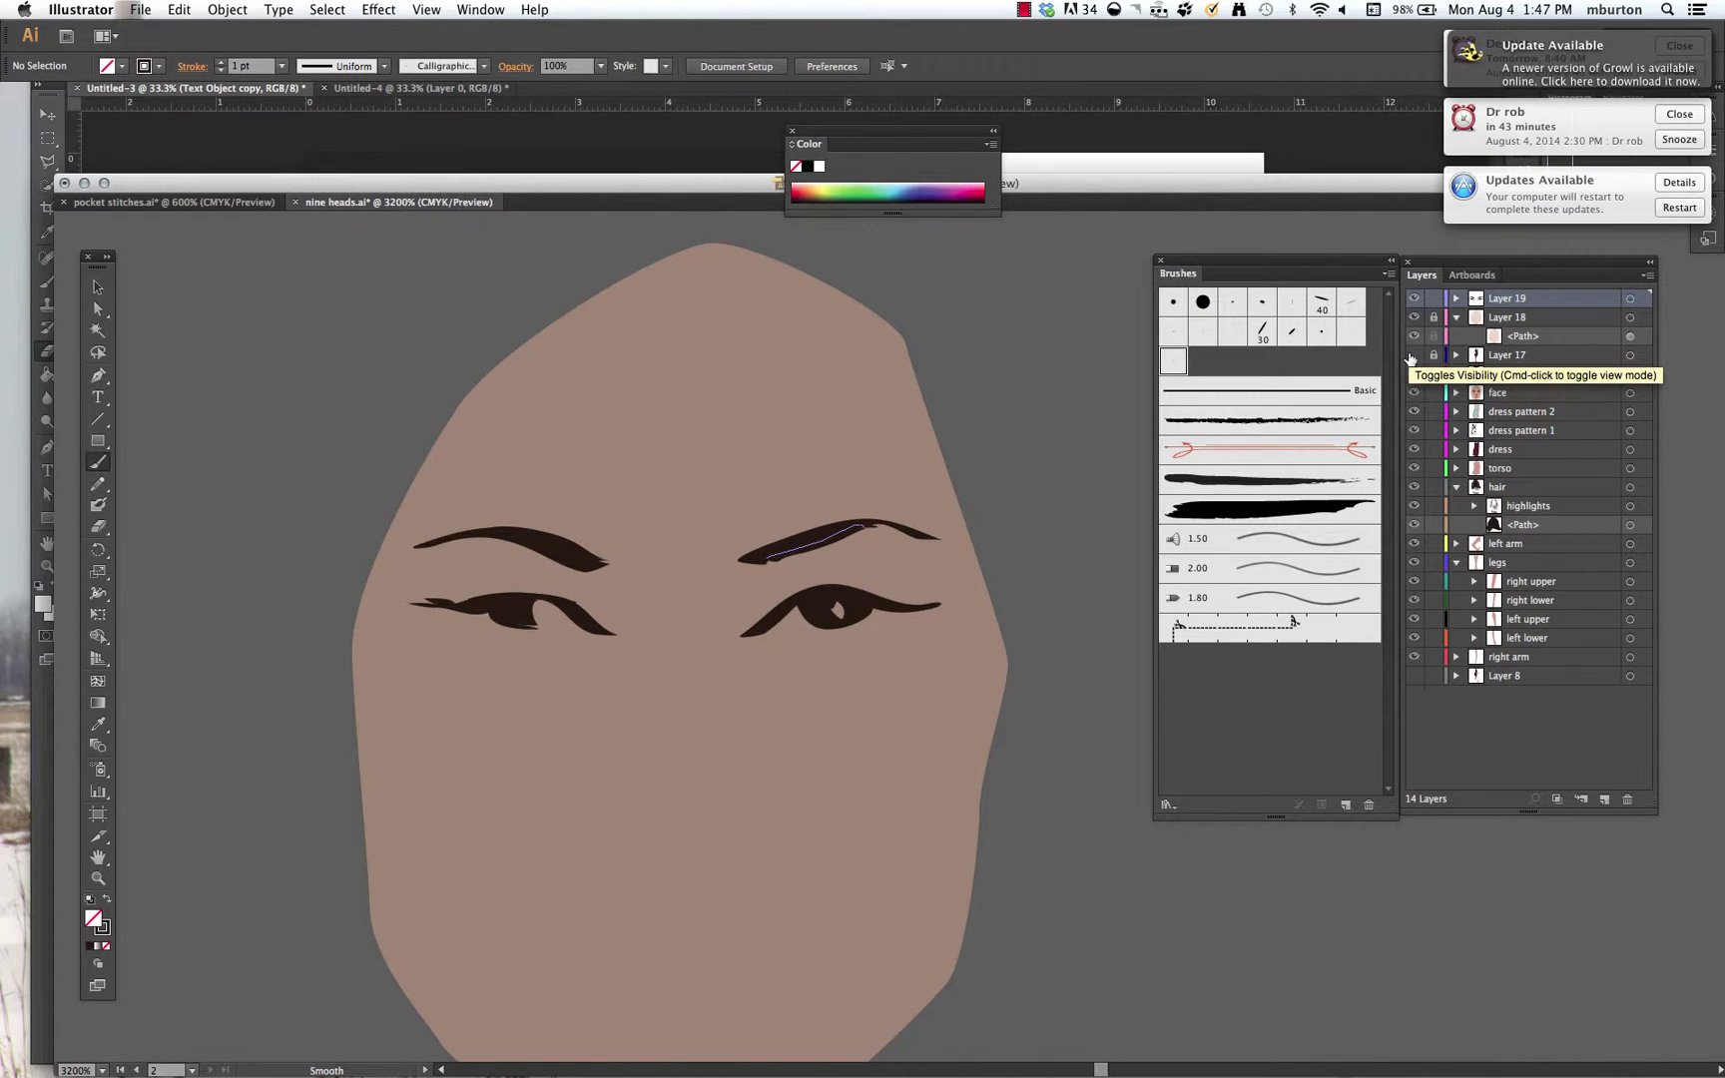
left_click(1414, 356)
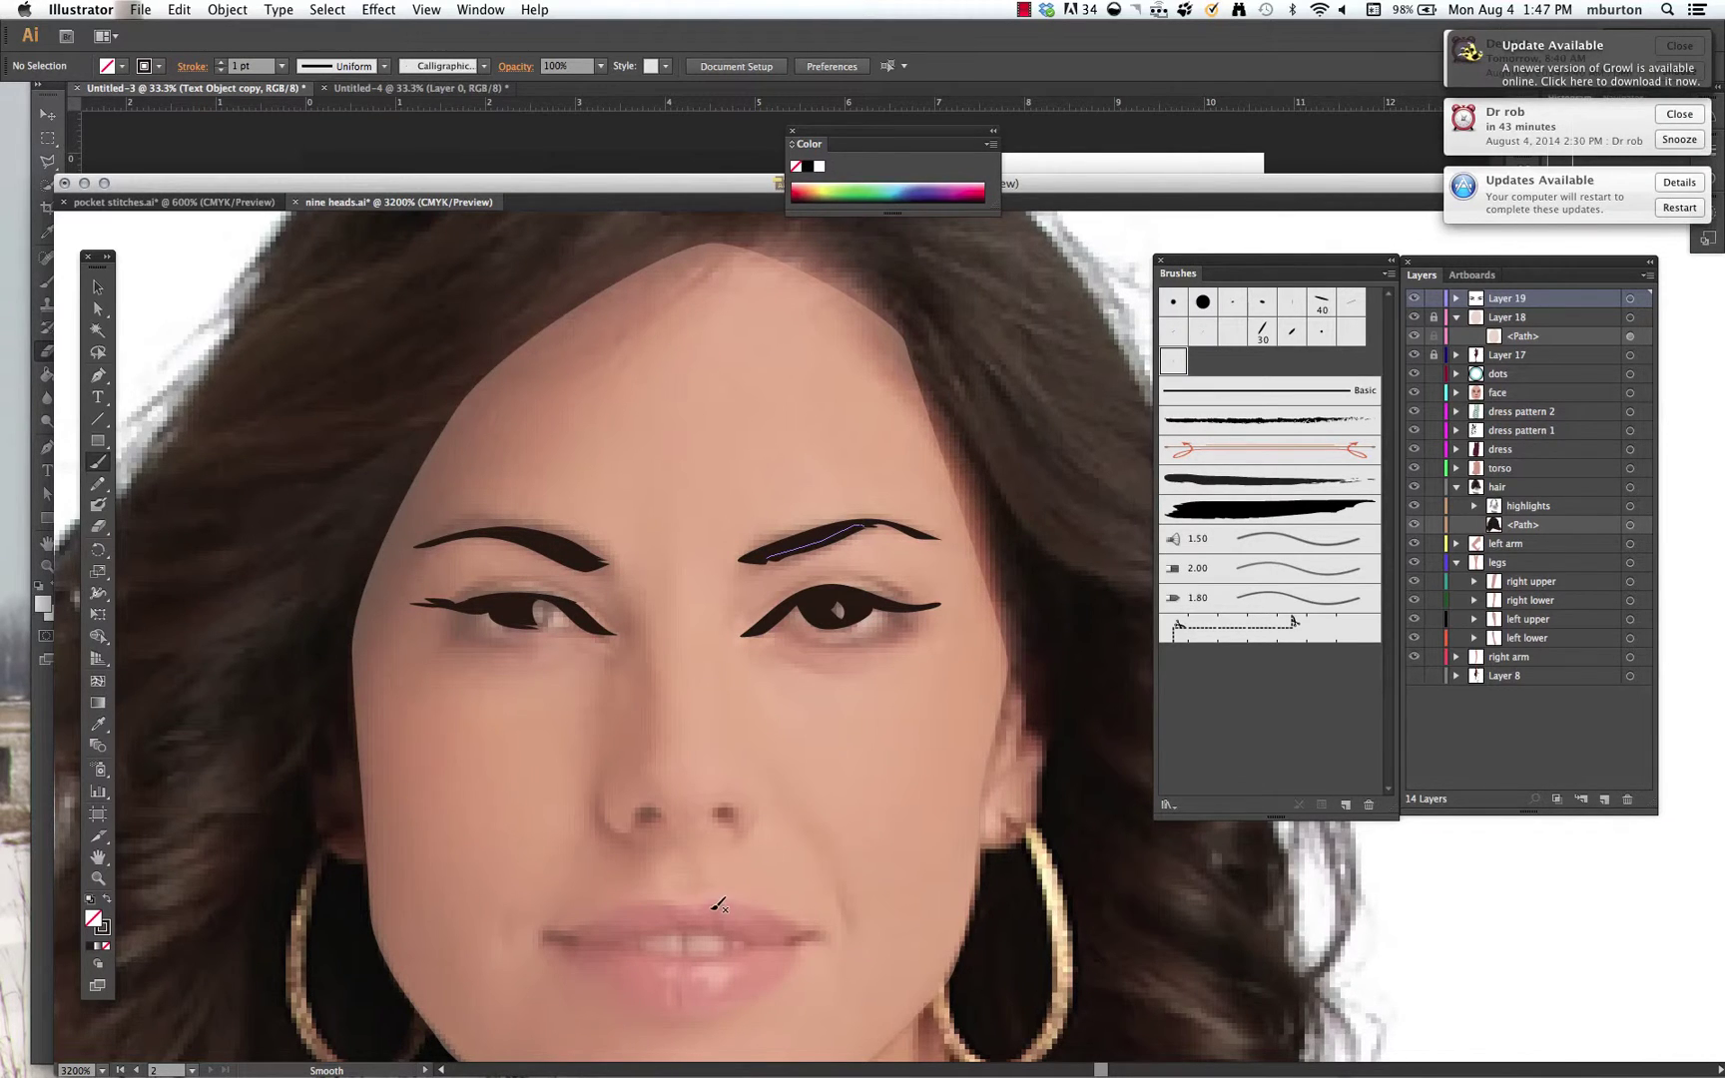
- Create a new calligraphic brush with a 30° angle, 25% roundness and 1 pt size
key("space")
left_click_drag(732, 893, 940, 627)
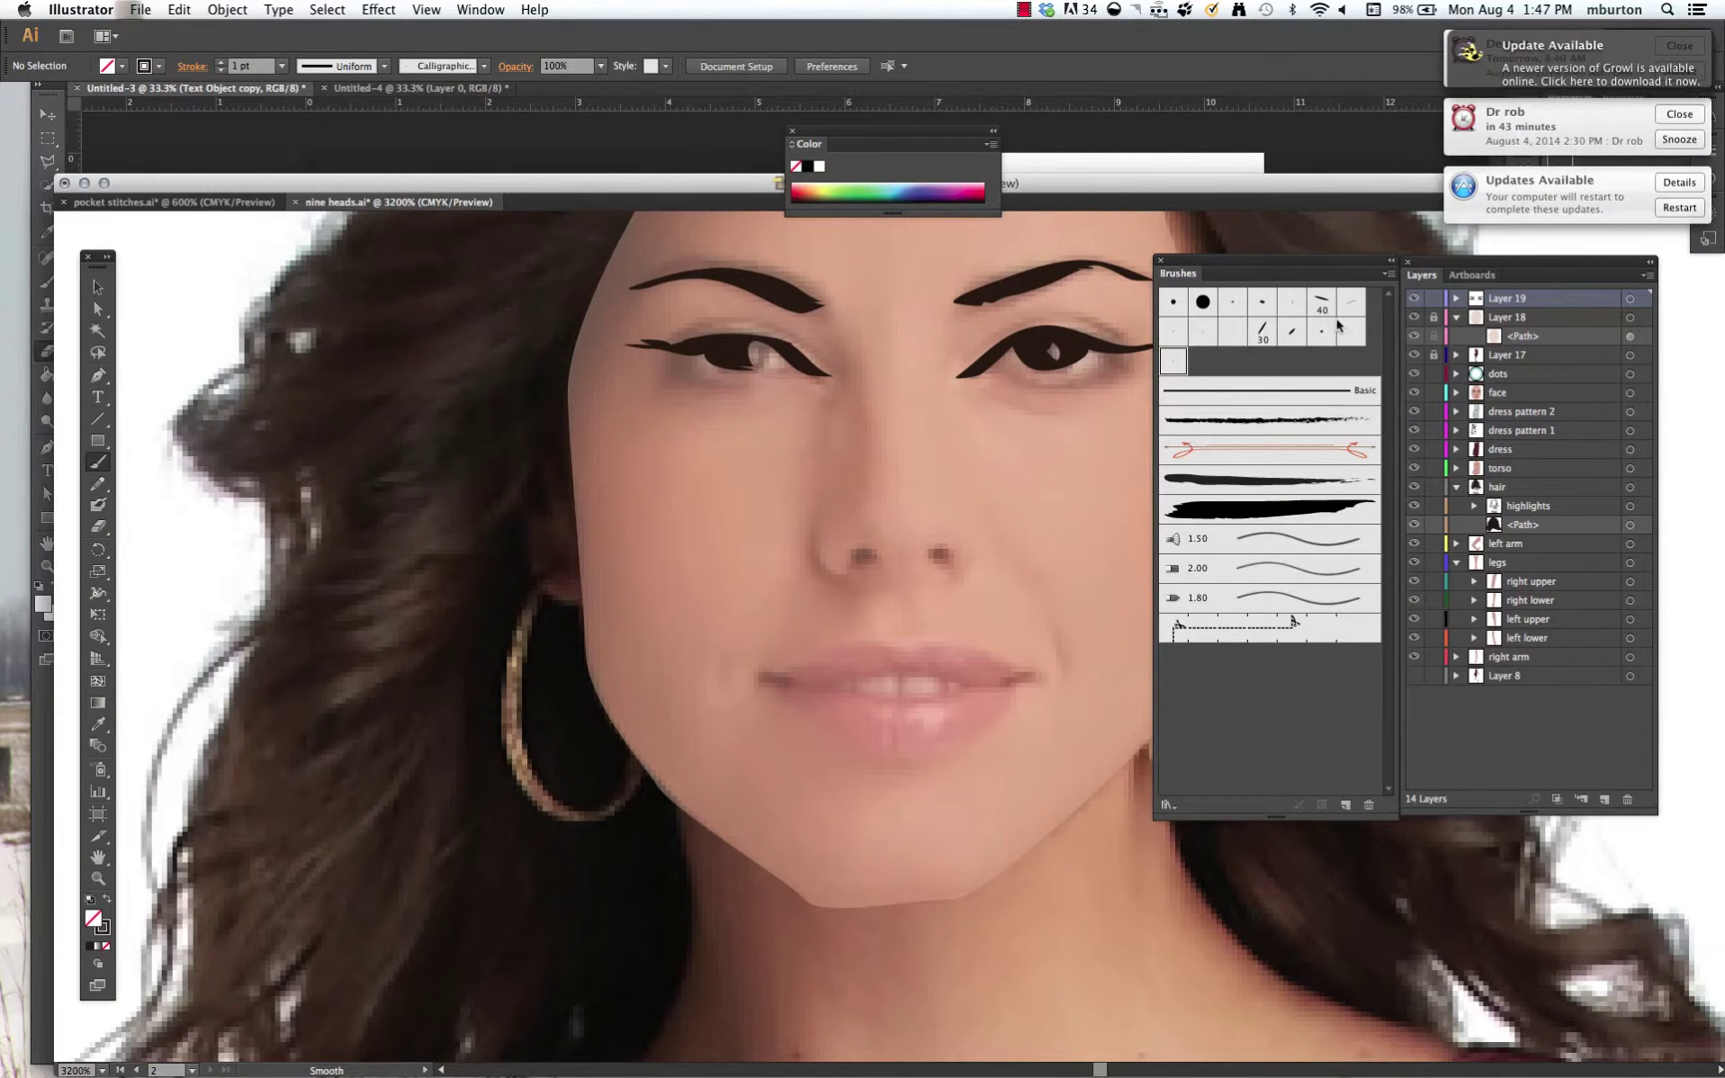
left_click(1394, 275)
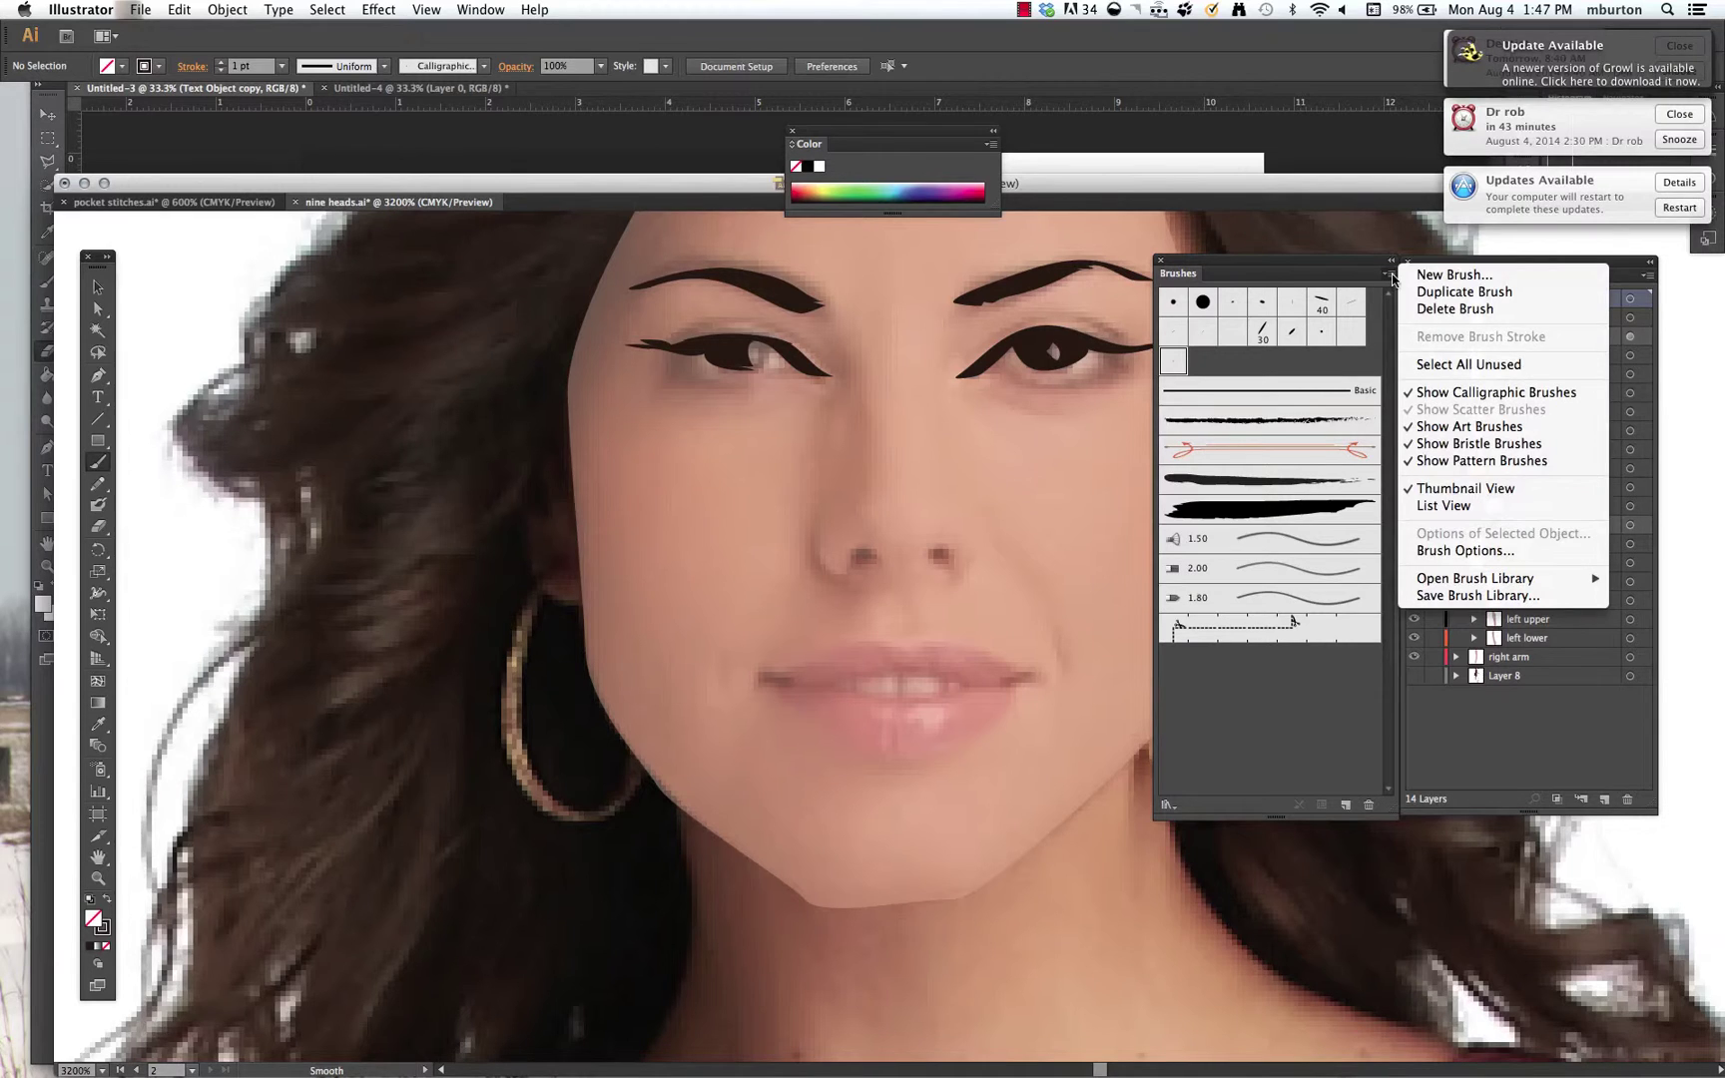
left_click(1449, 276)
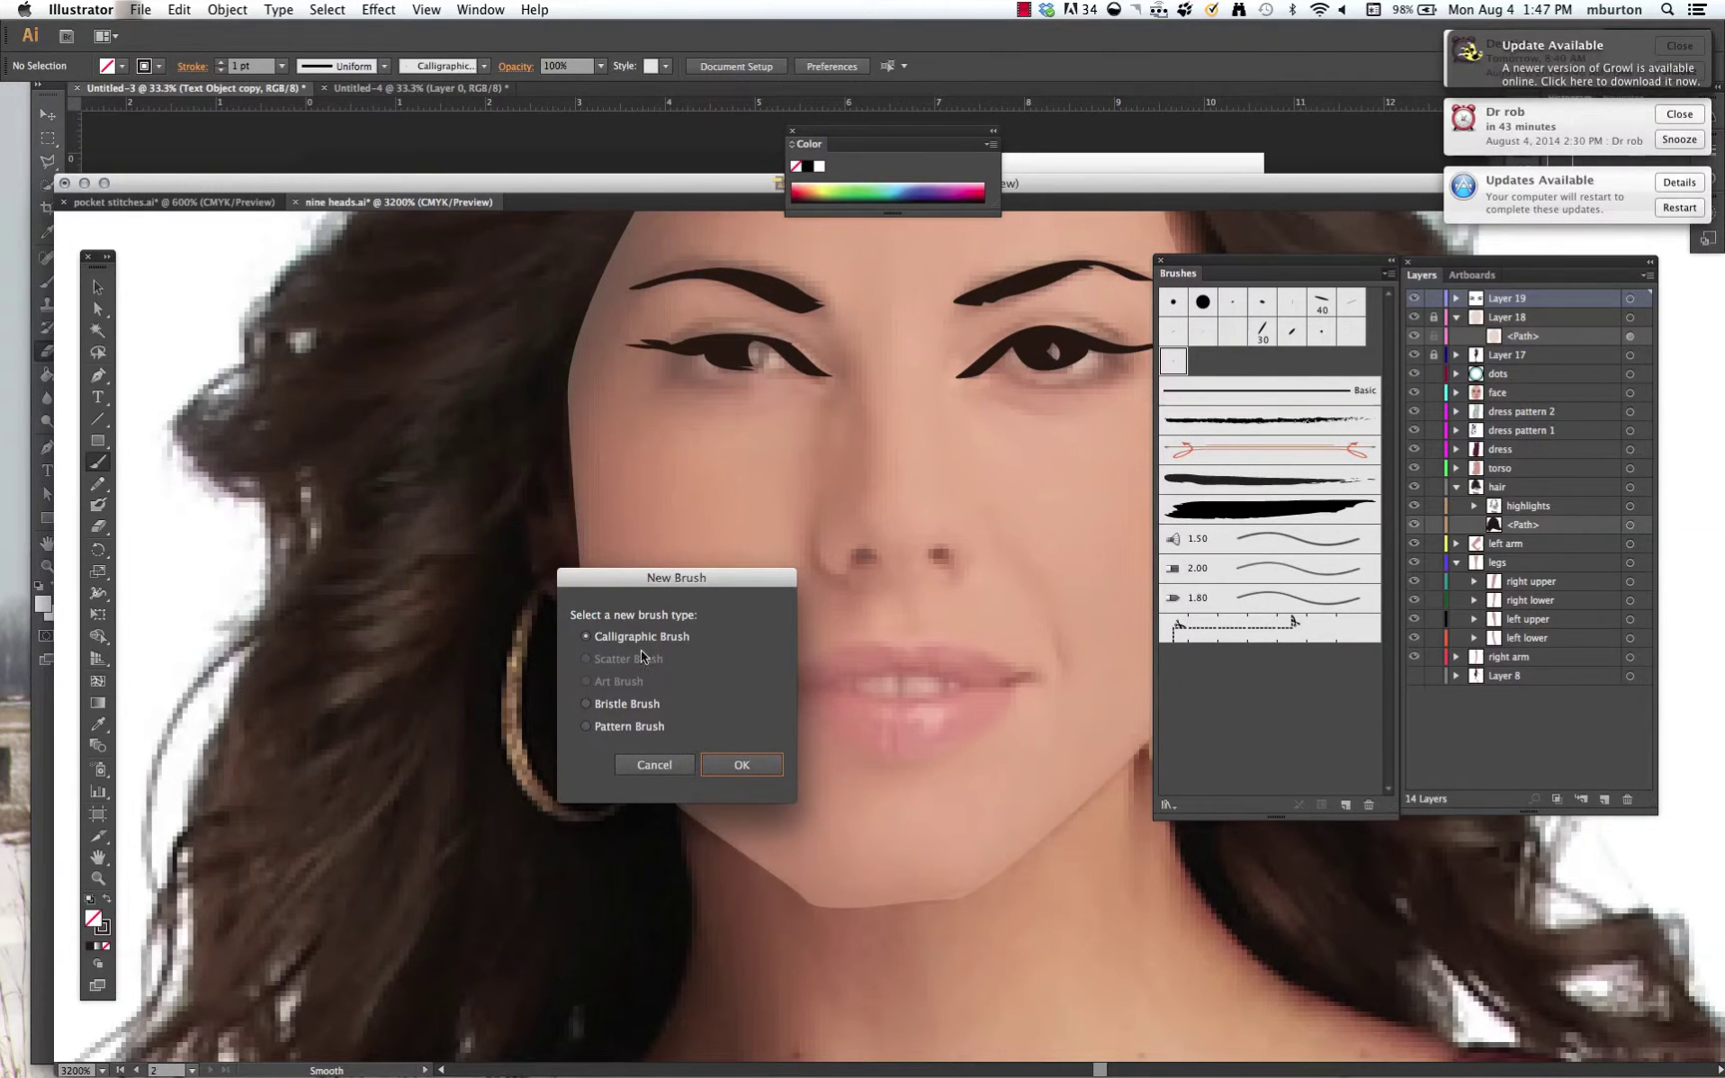
left_click(762, 770)
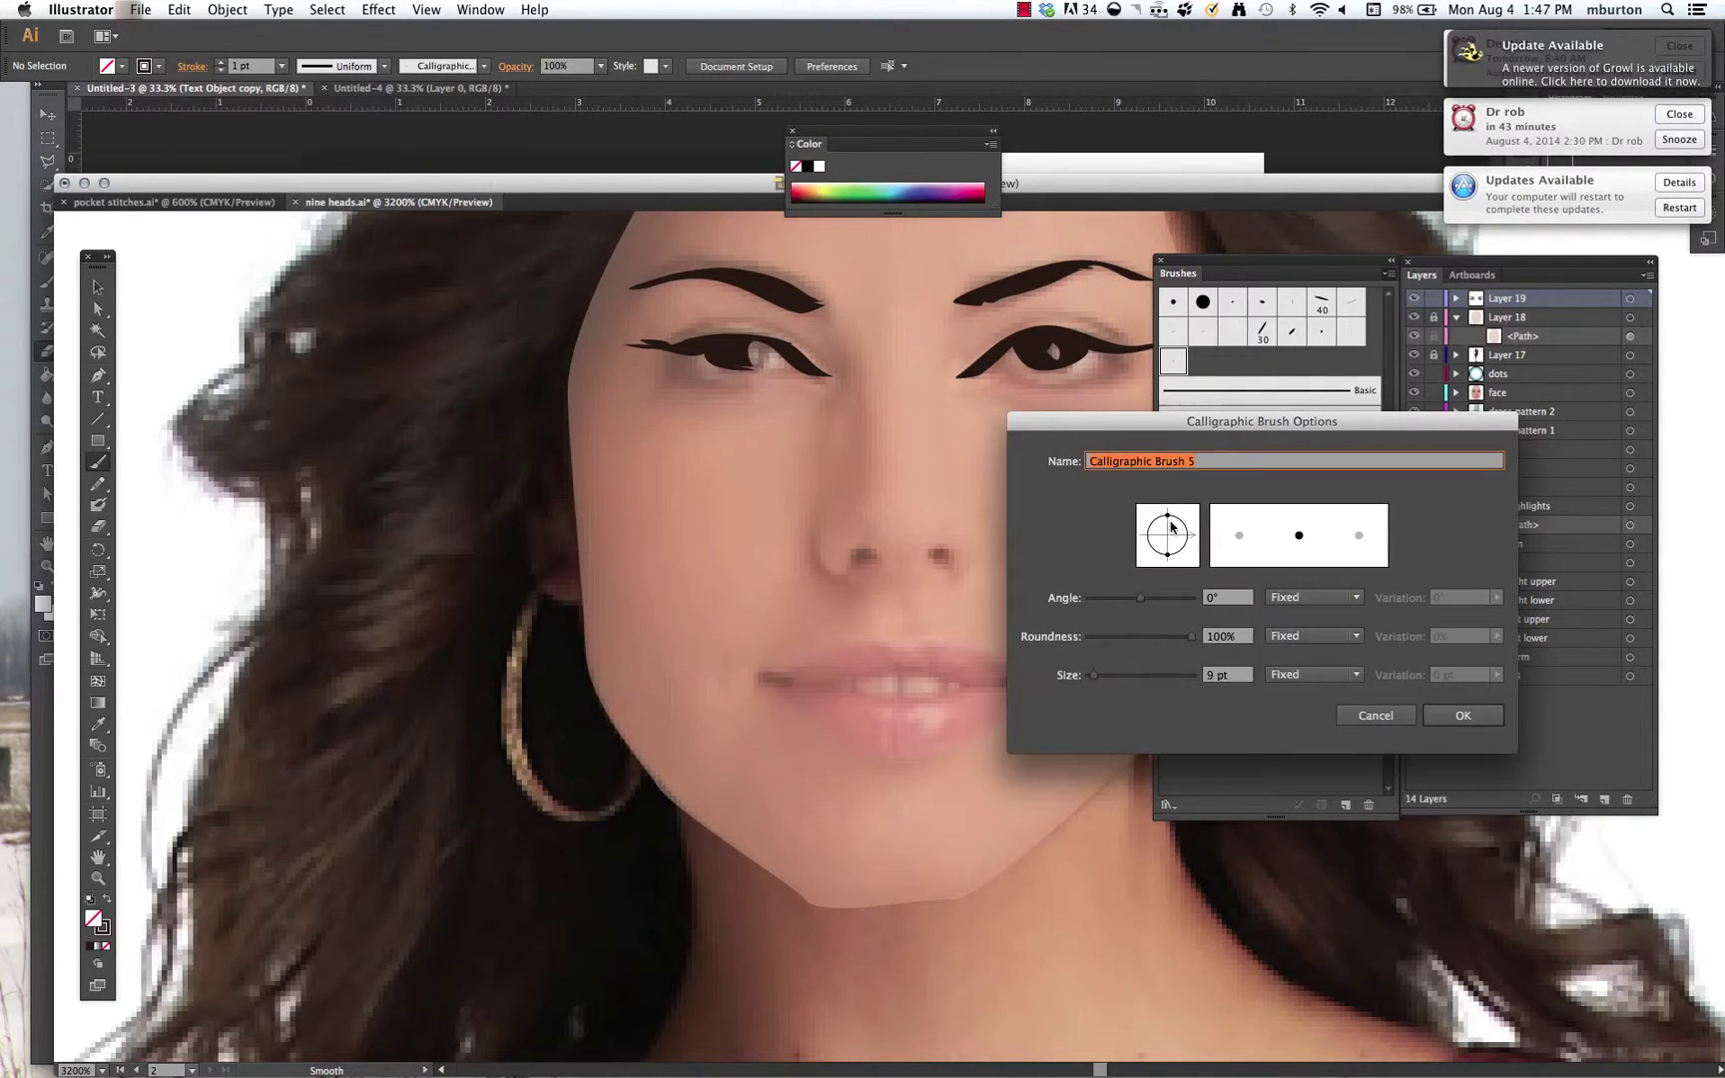
mouse_move(1167, 515)
left_mouse_down()
mouse_move(1192, 533)
mouse_move(1164, 537)
mouse_move(1192, 525)
left_mouse_up()
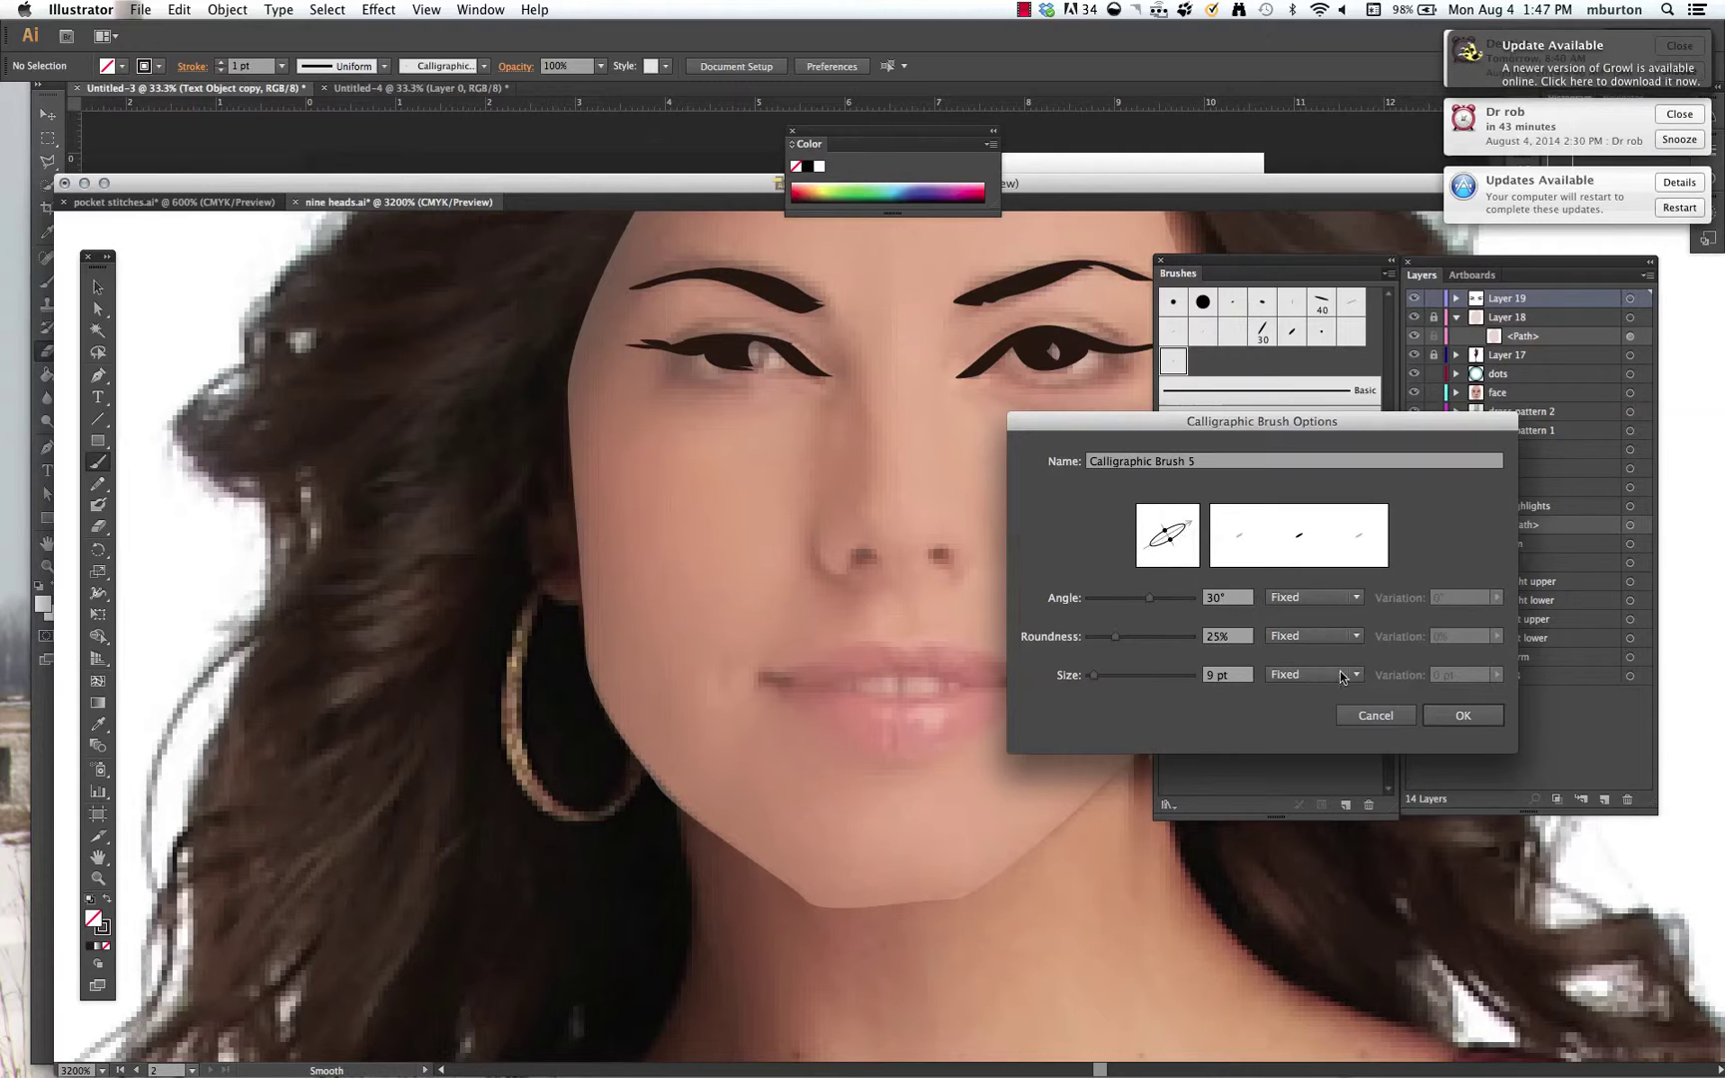
double_click(1212, 675)
type("1")
left_click(1441, 715)
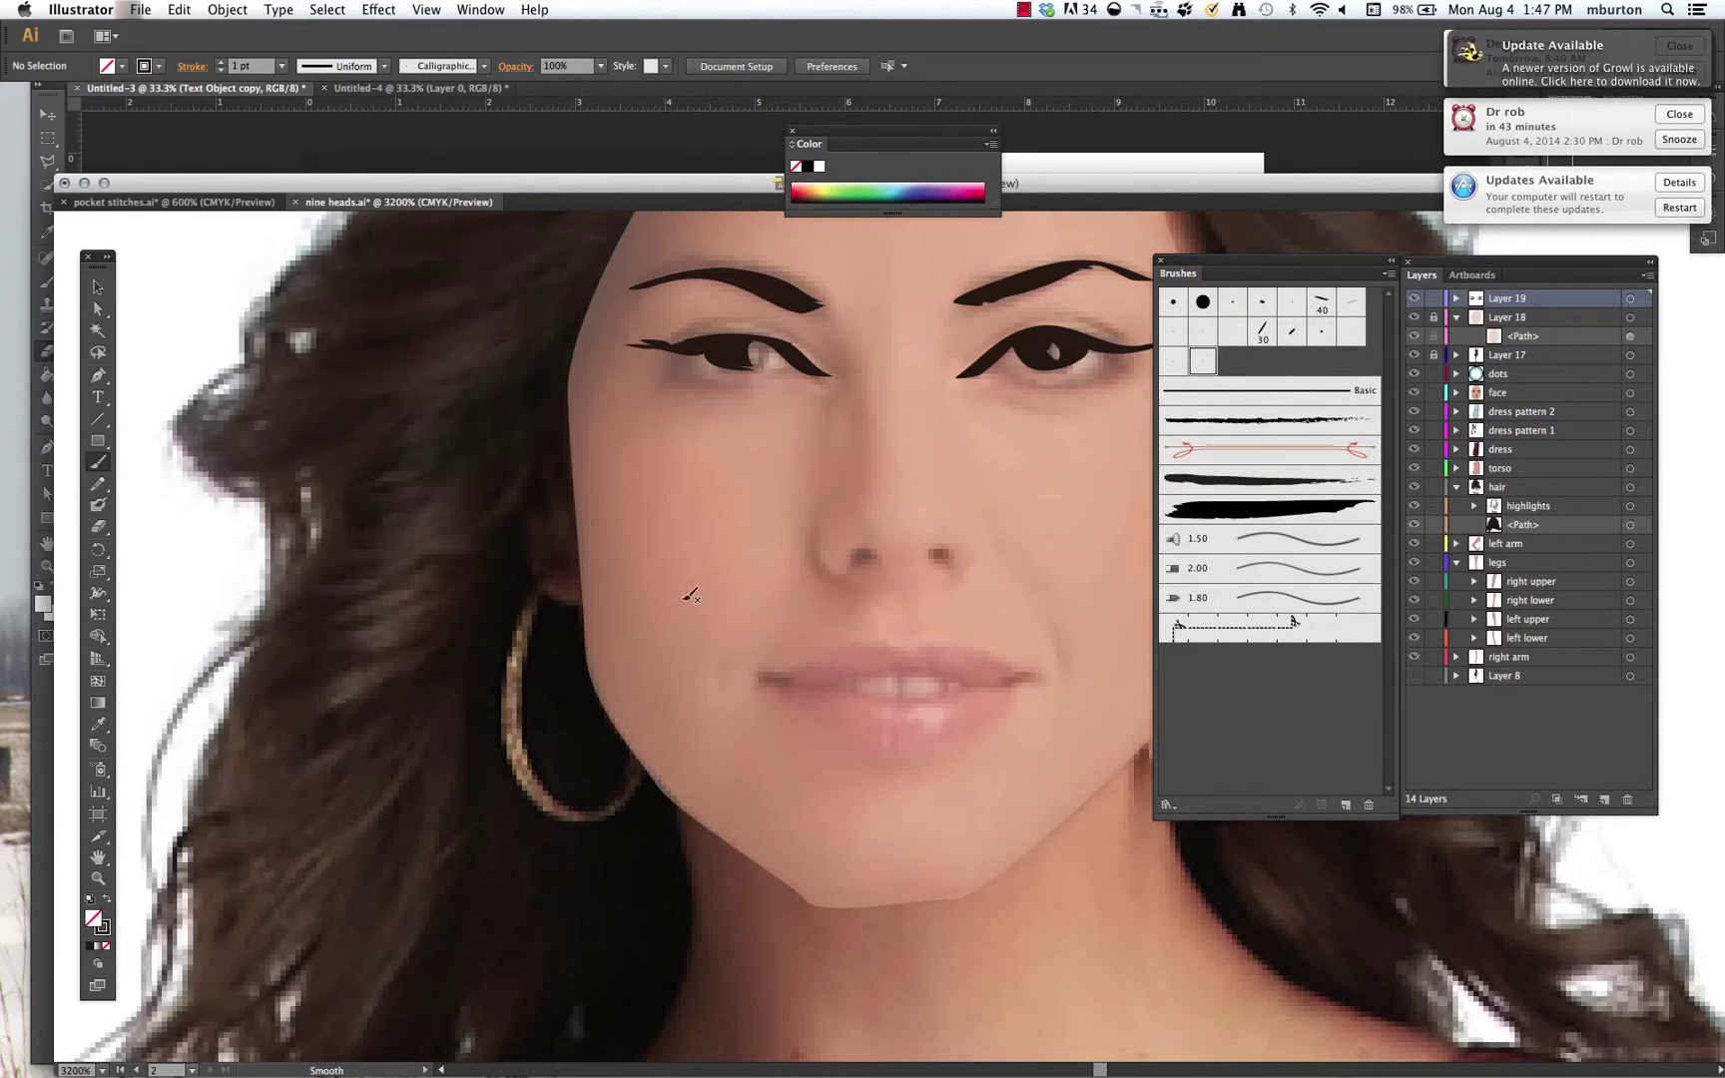
- Change the stroke colour to a light pink with 9° hue, 39% saturation and 91% brightness
left_click(98, 286)
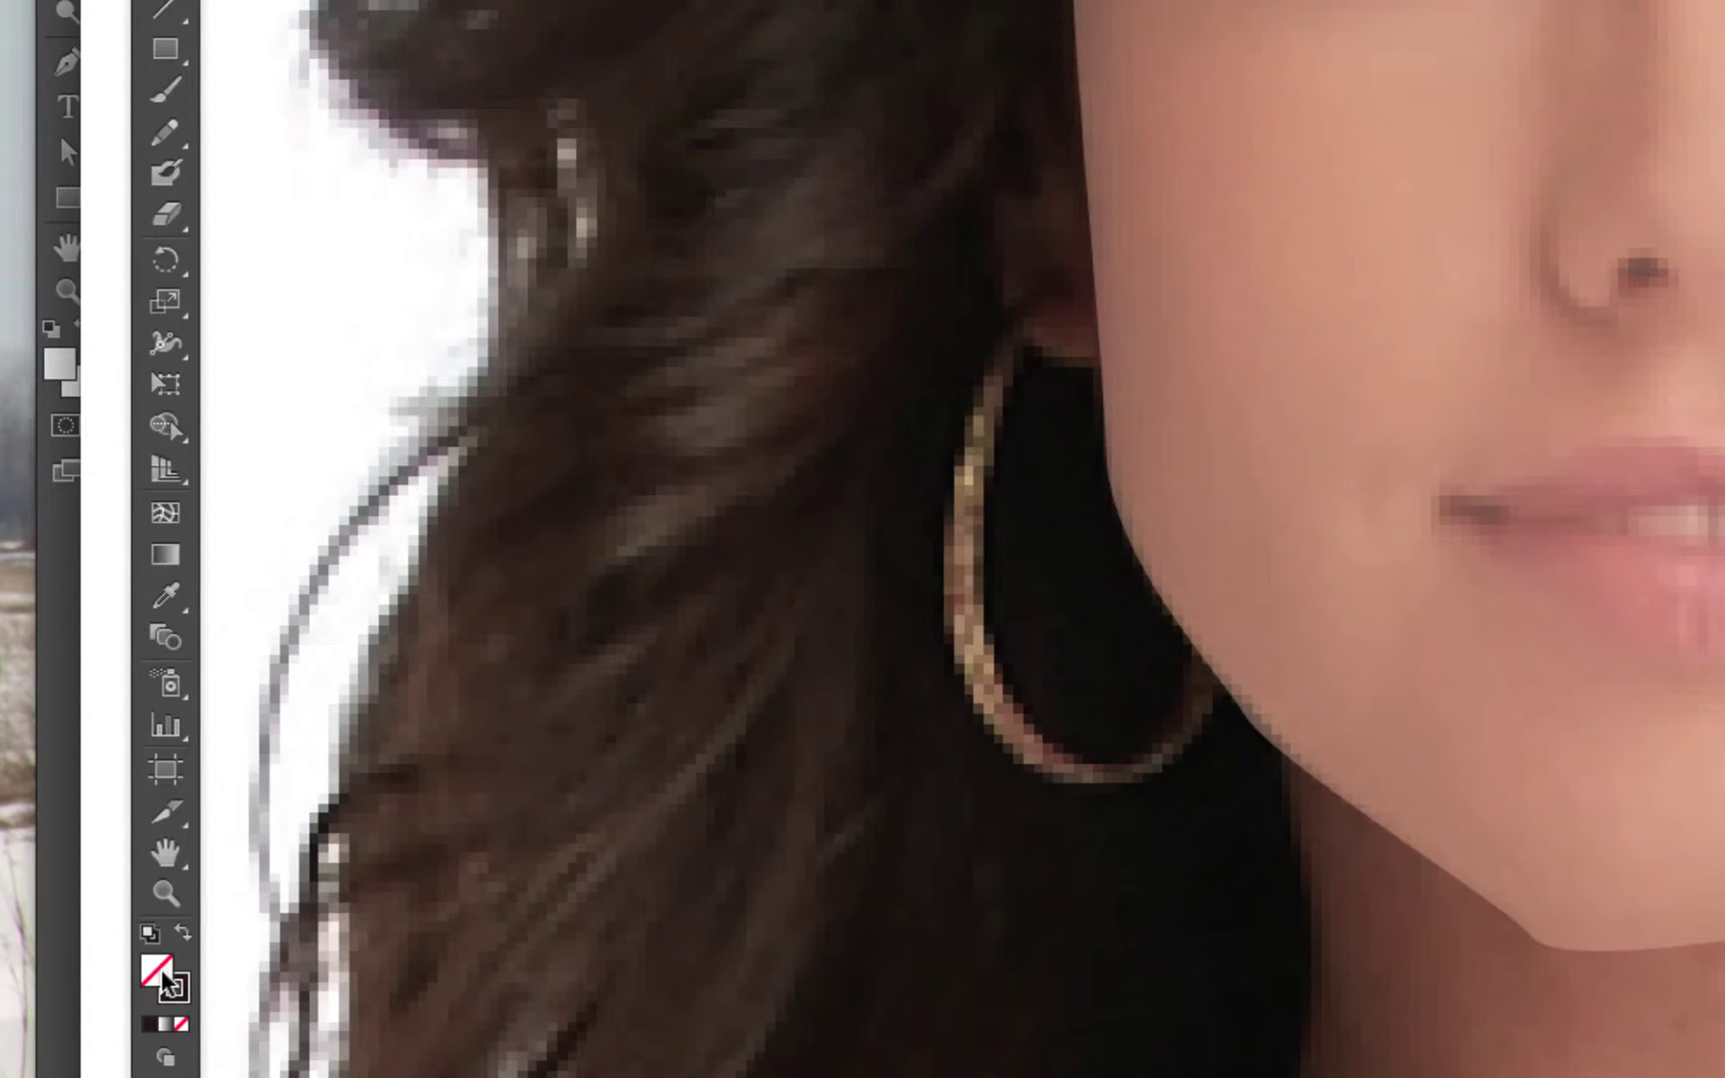
double_click(181, 997)
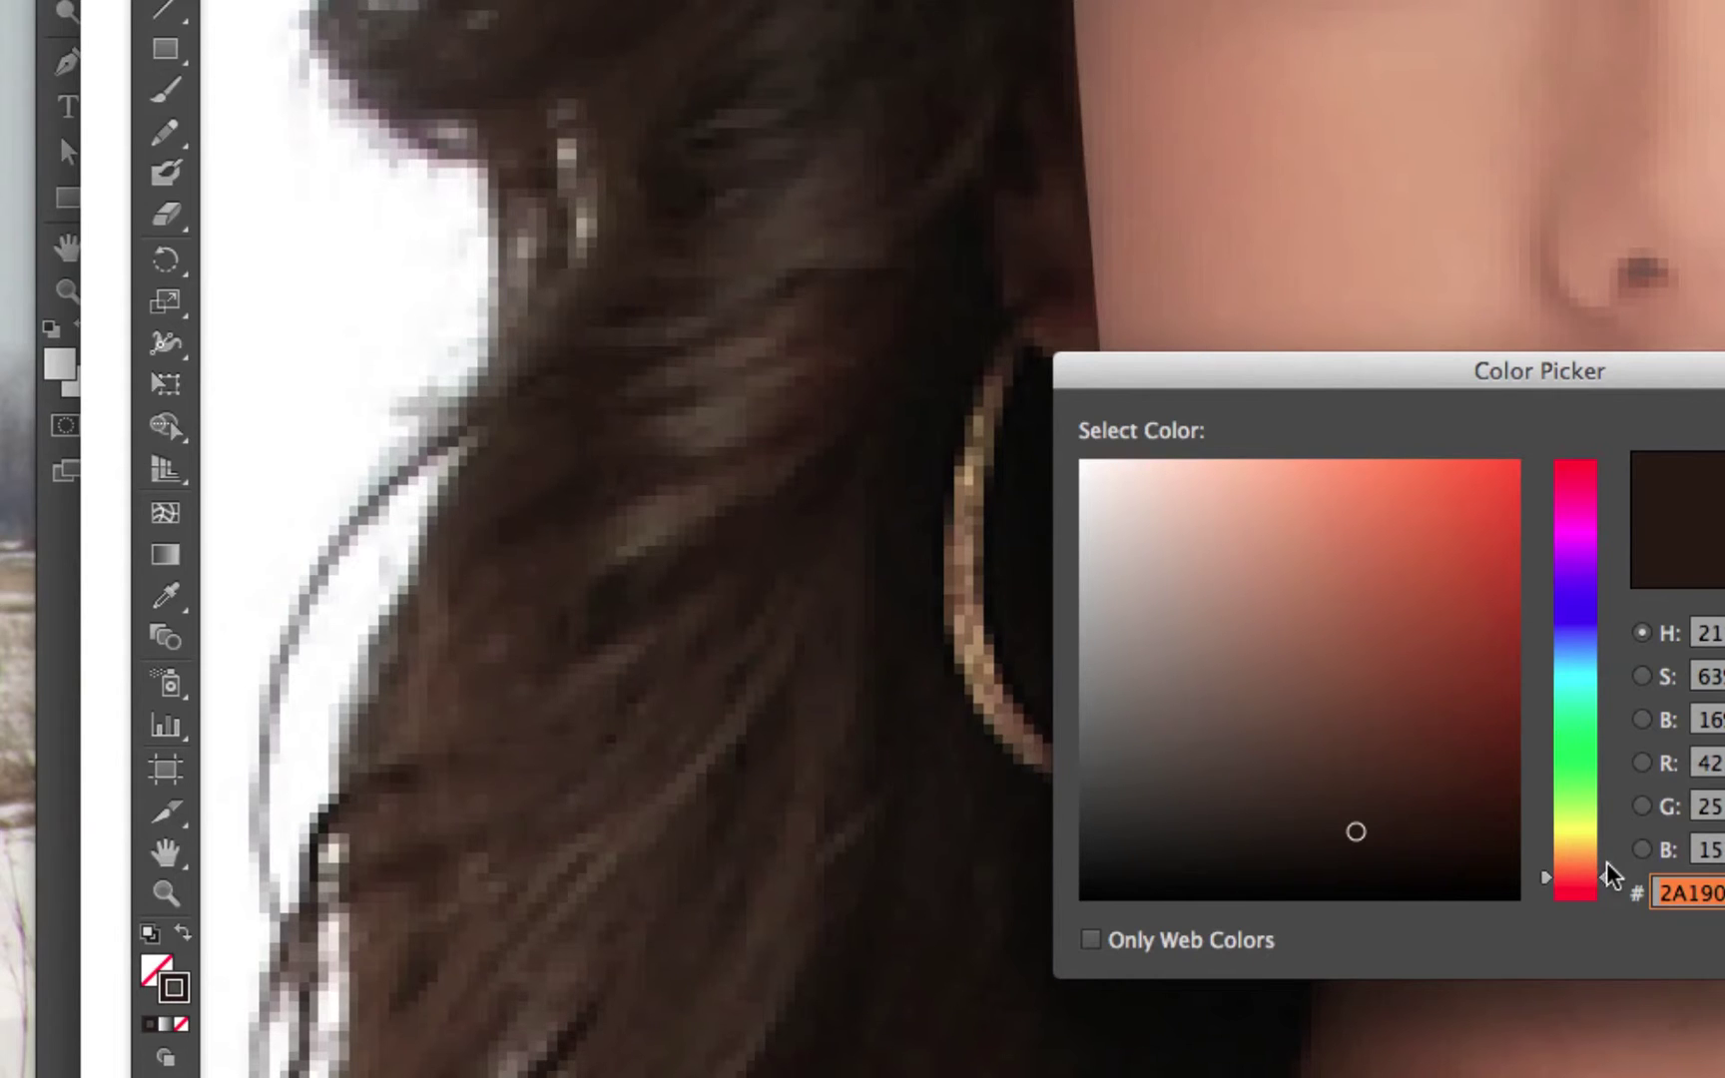
left_click_drag(1602, 868, 1605, 892)
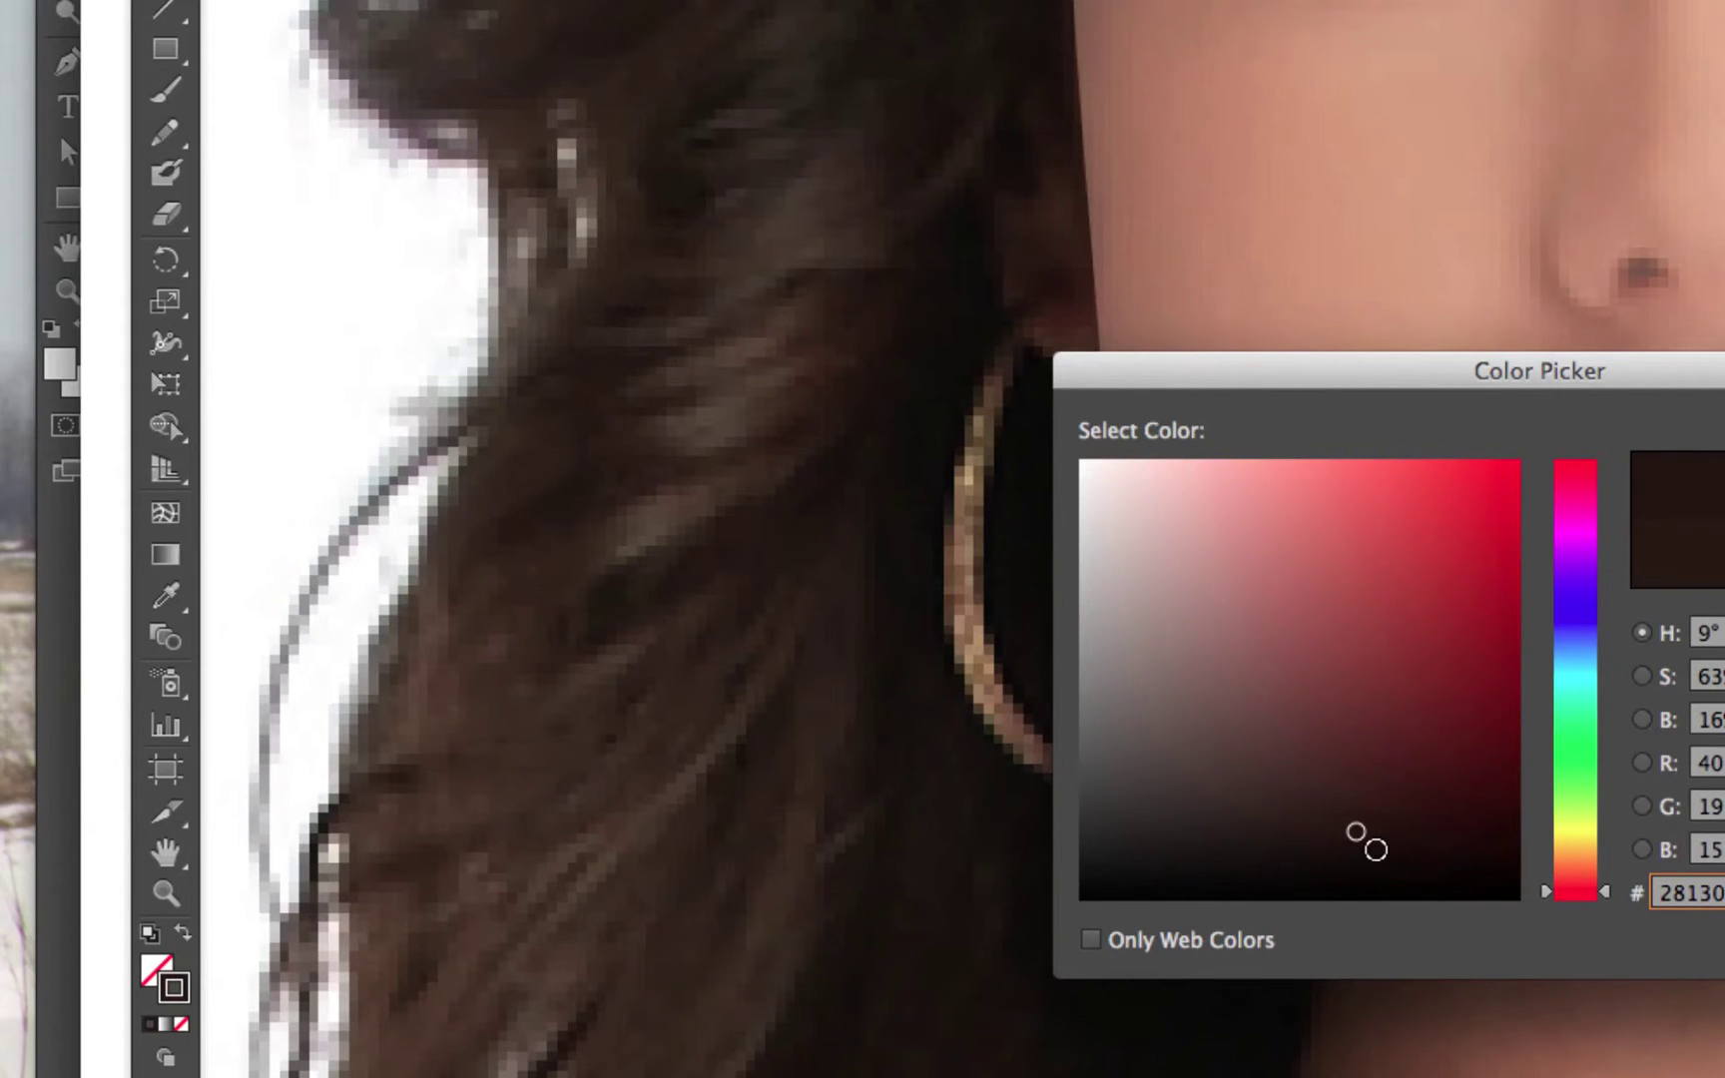
left_click_drag(1363, 837, 1252, 498)
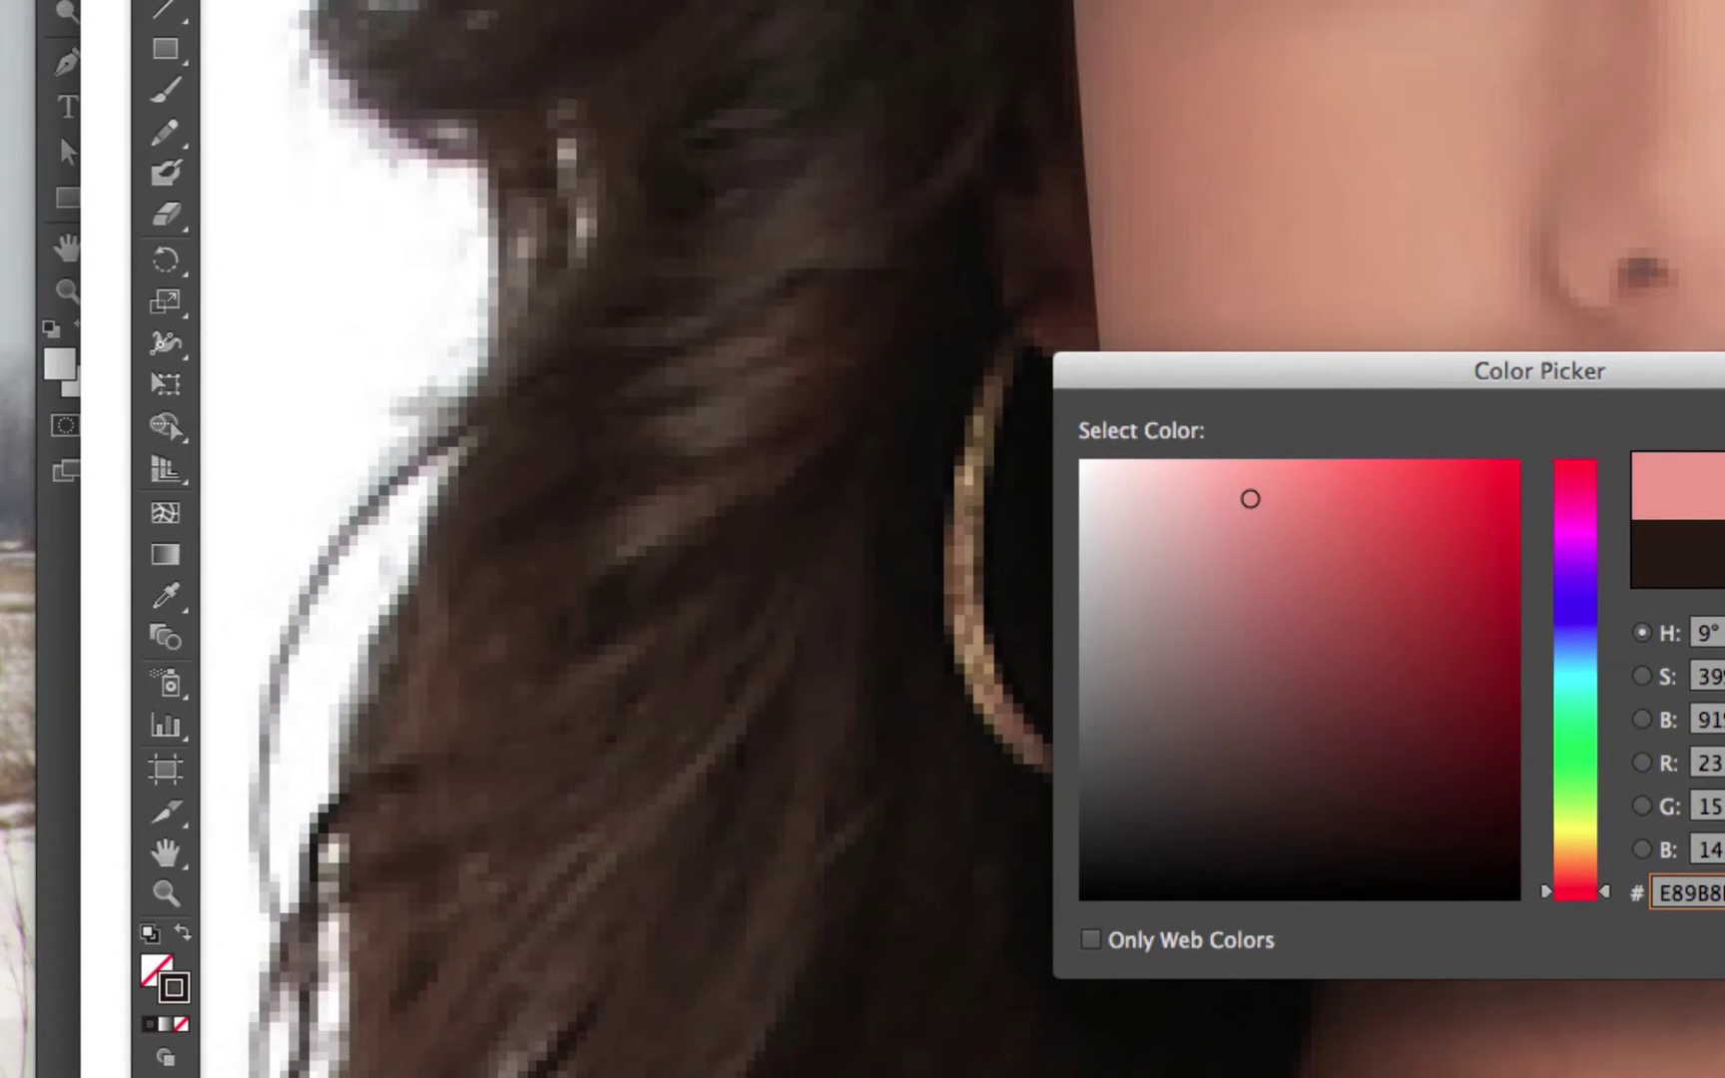
key("Return")
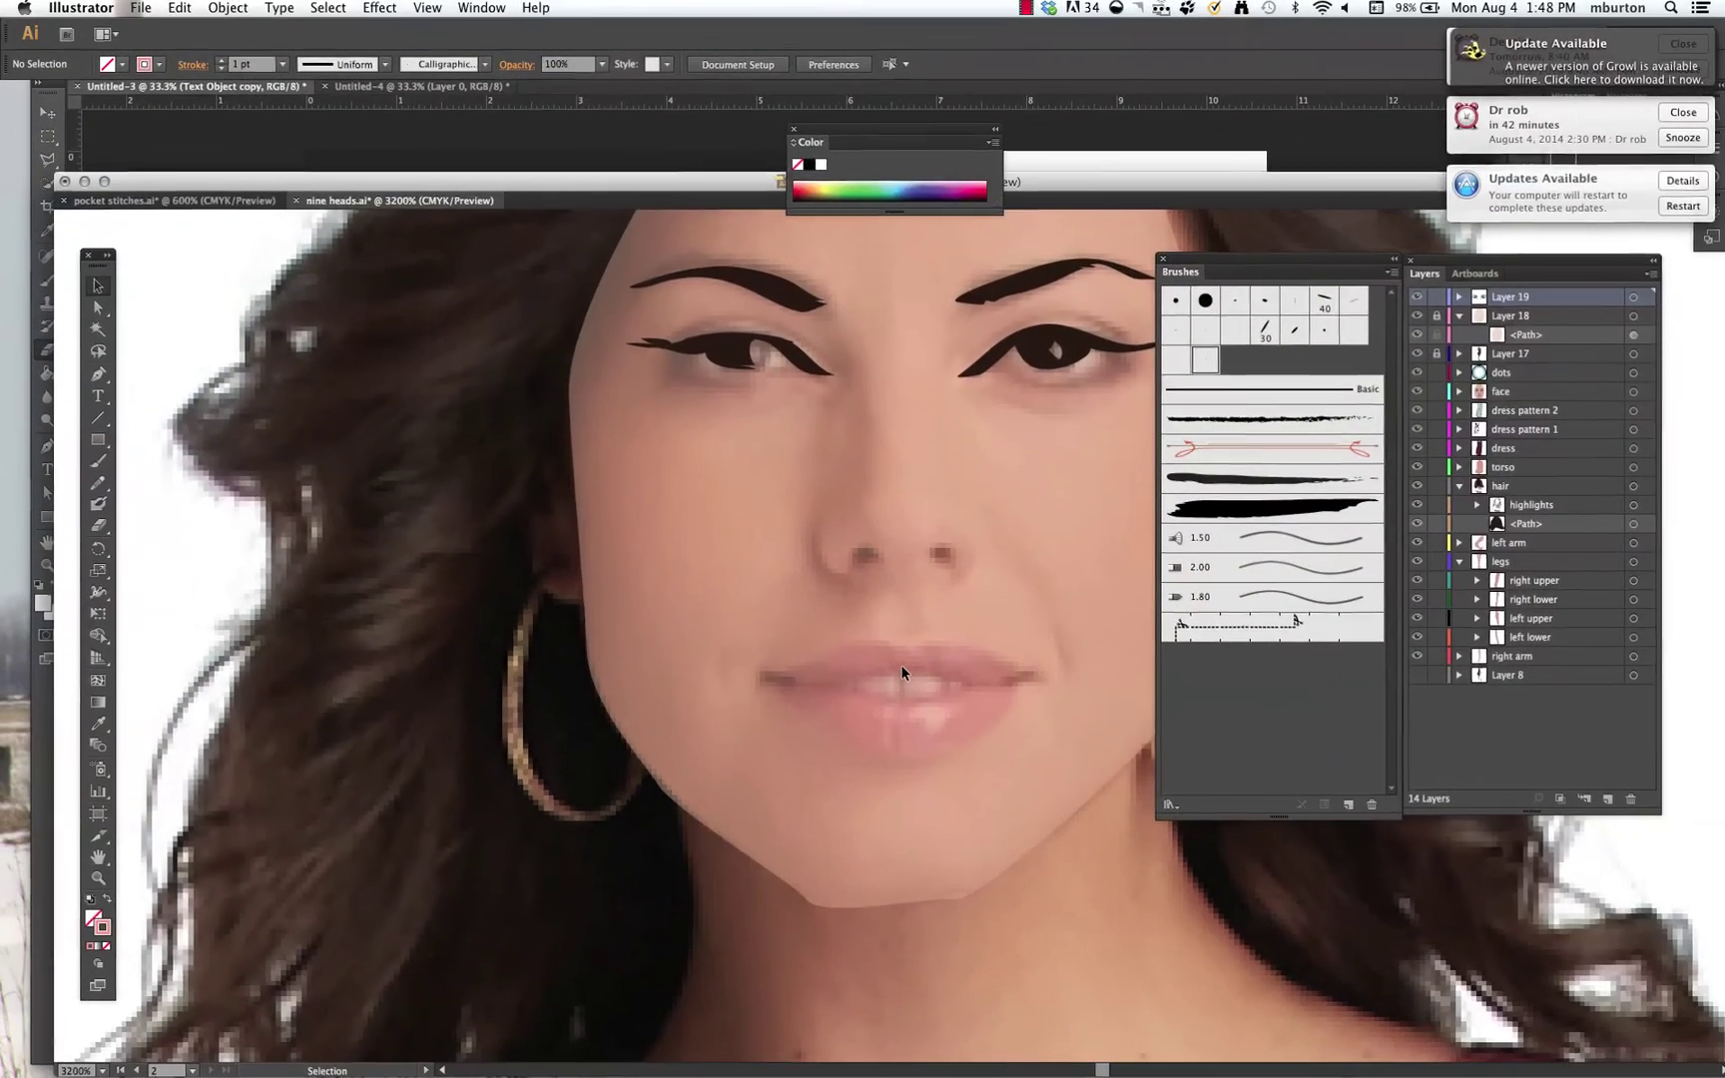
- Paint the upper and lower lip on the right half of the mouth with pink brush strokes
key("b")
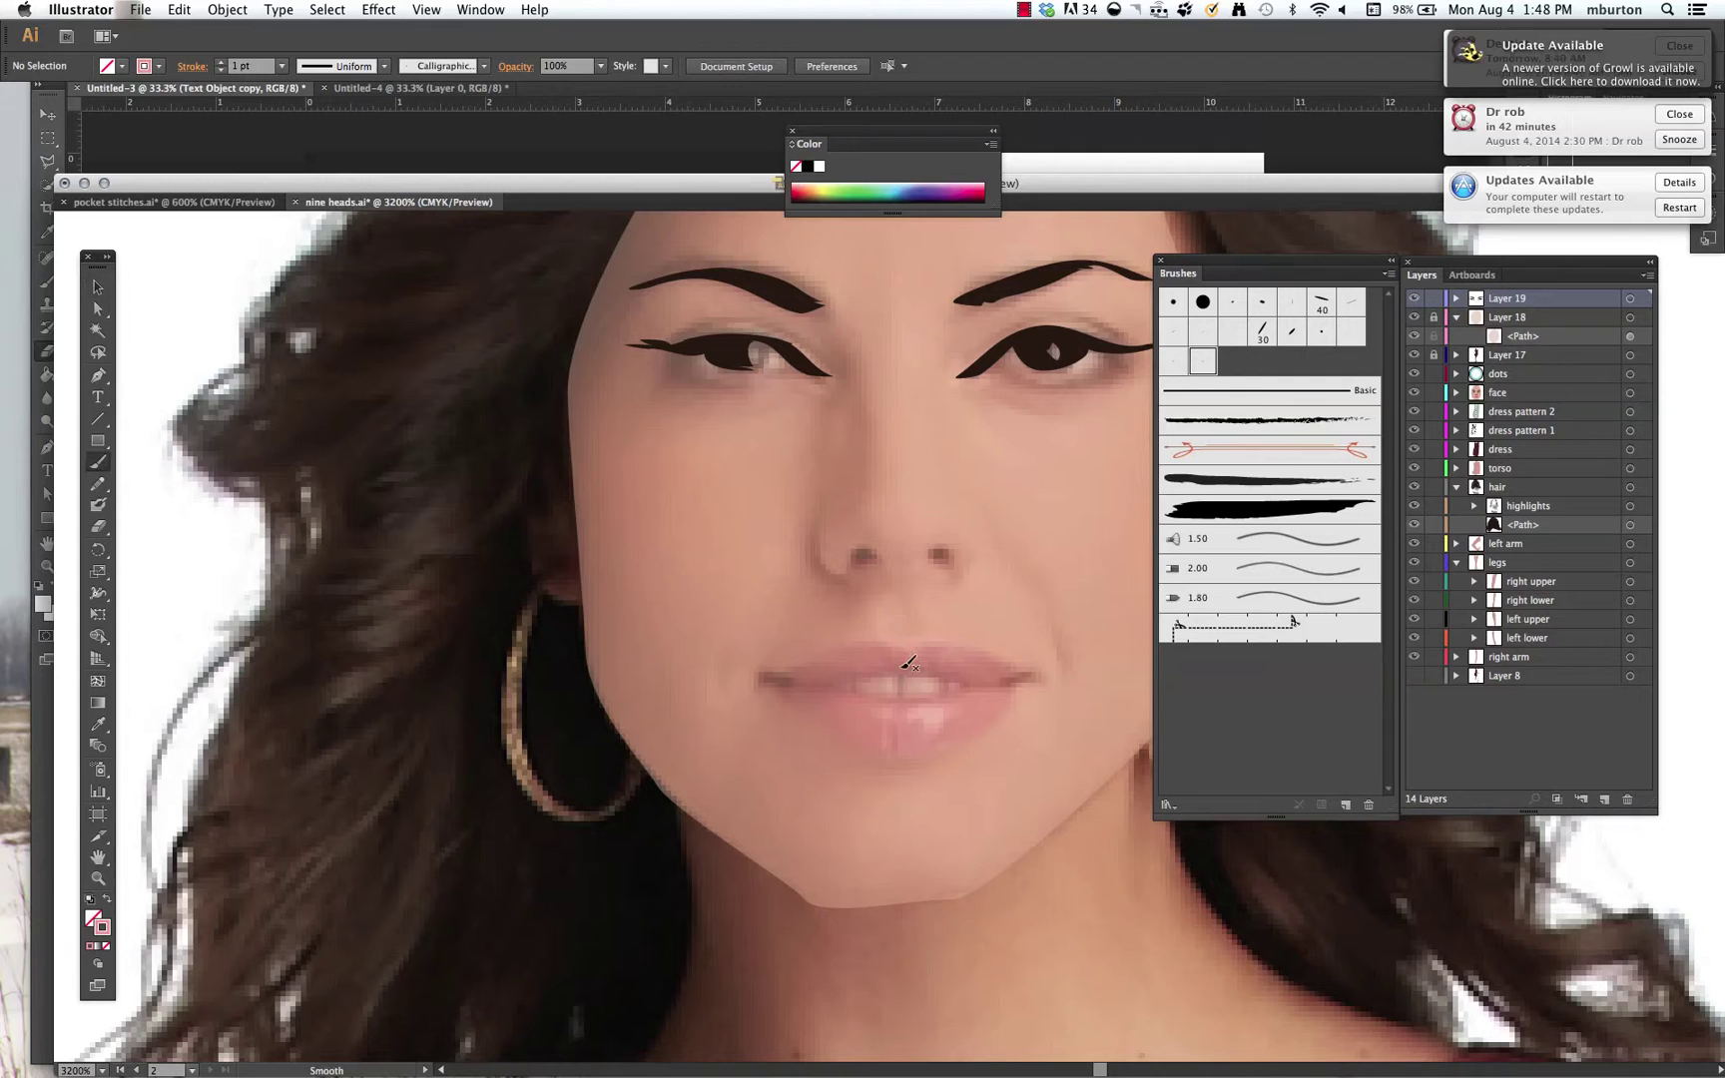
mouse_move(918, 669)
left_mouse_down()
mouse_move(935, 643)
mouse_move(1030, 674)
left_mouse_up()
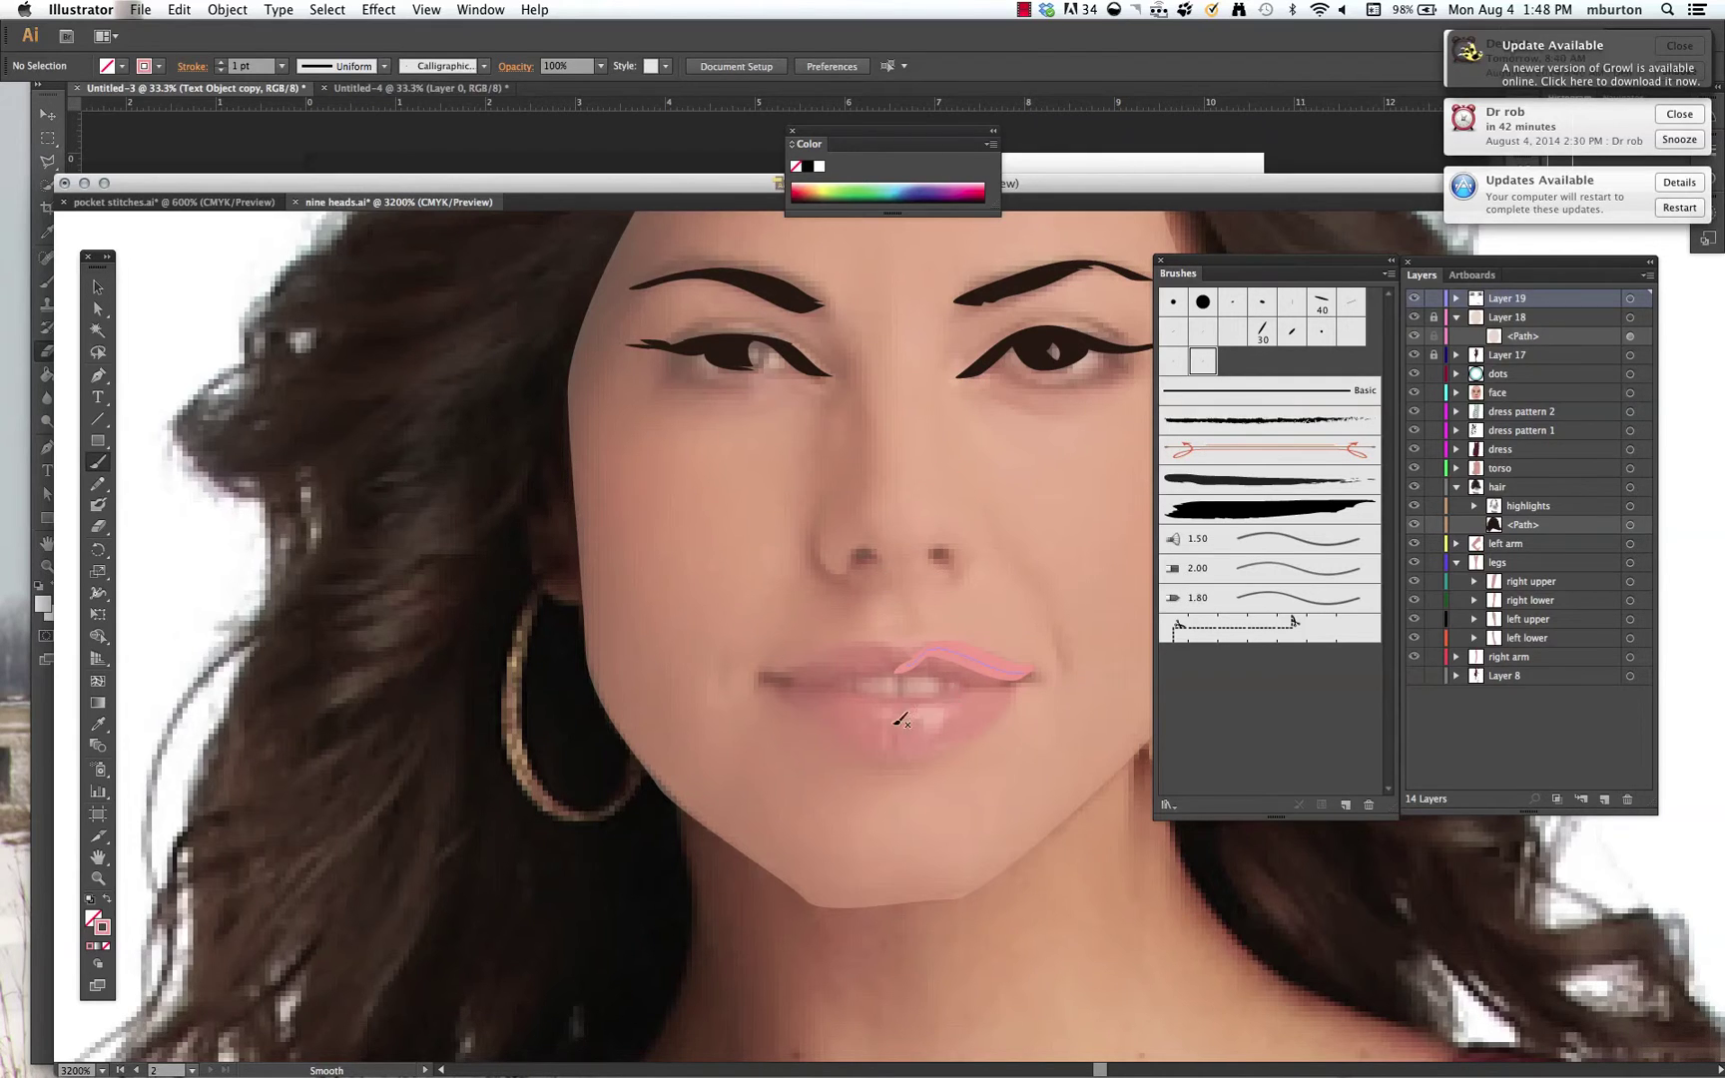
left_click_drag(883, 729, 940, 719)
- Create a new calligraphic brush with a 136° angle and 28% roundness
left_click(1388, 275)
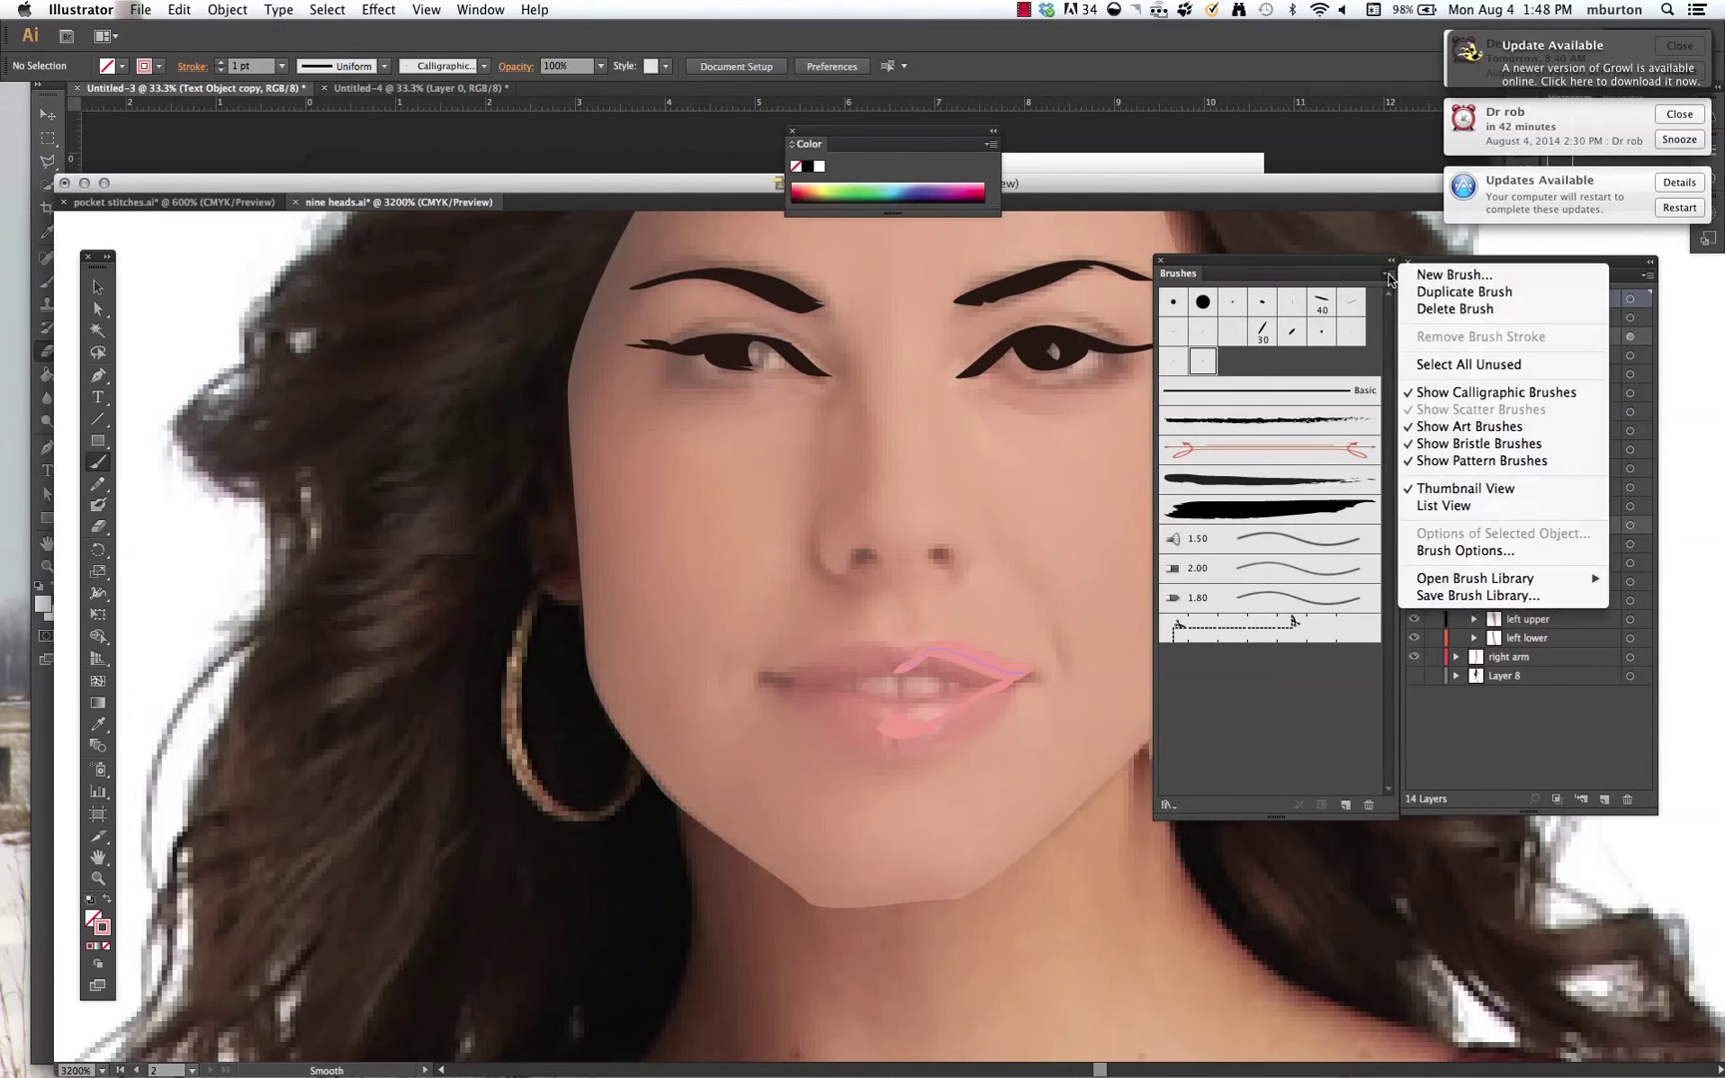
left_click(1447, 278)
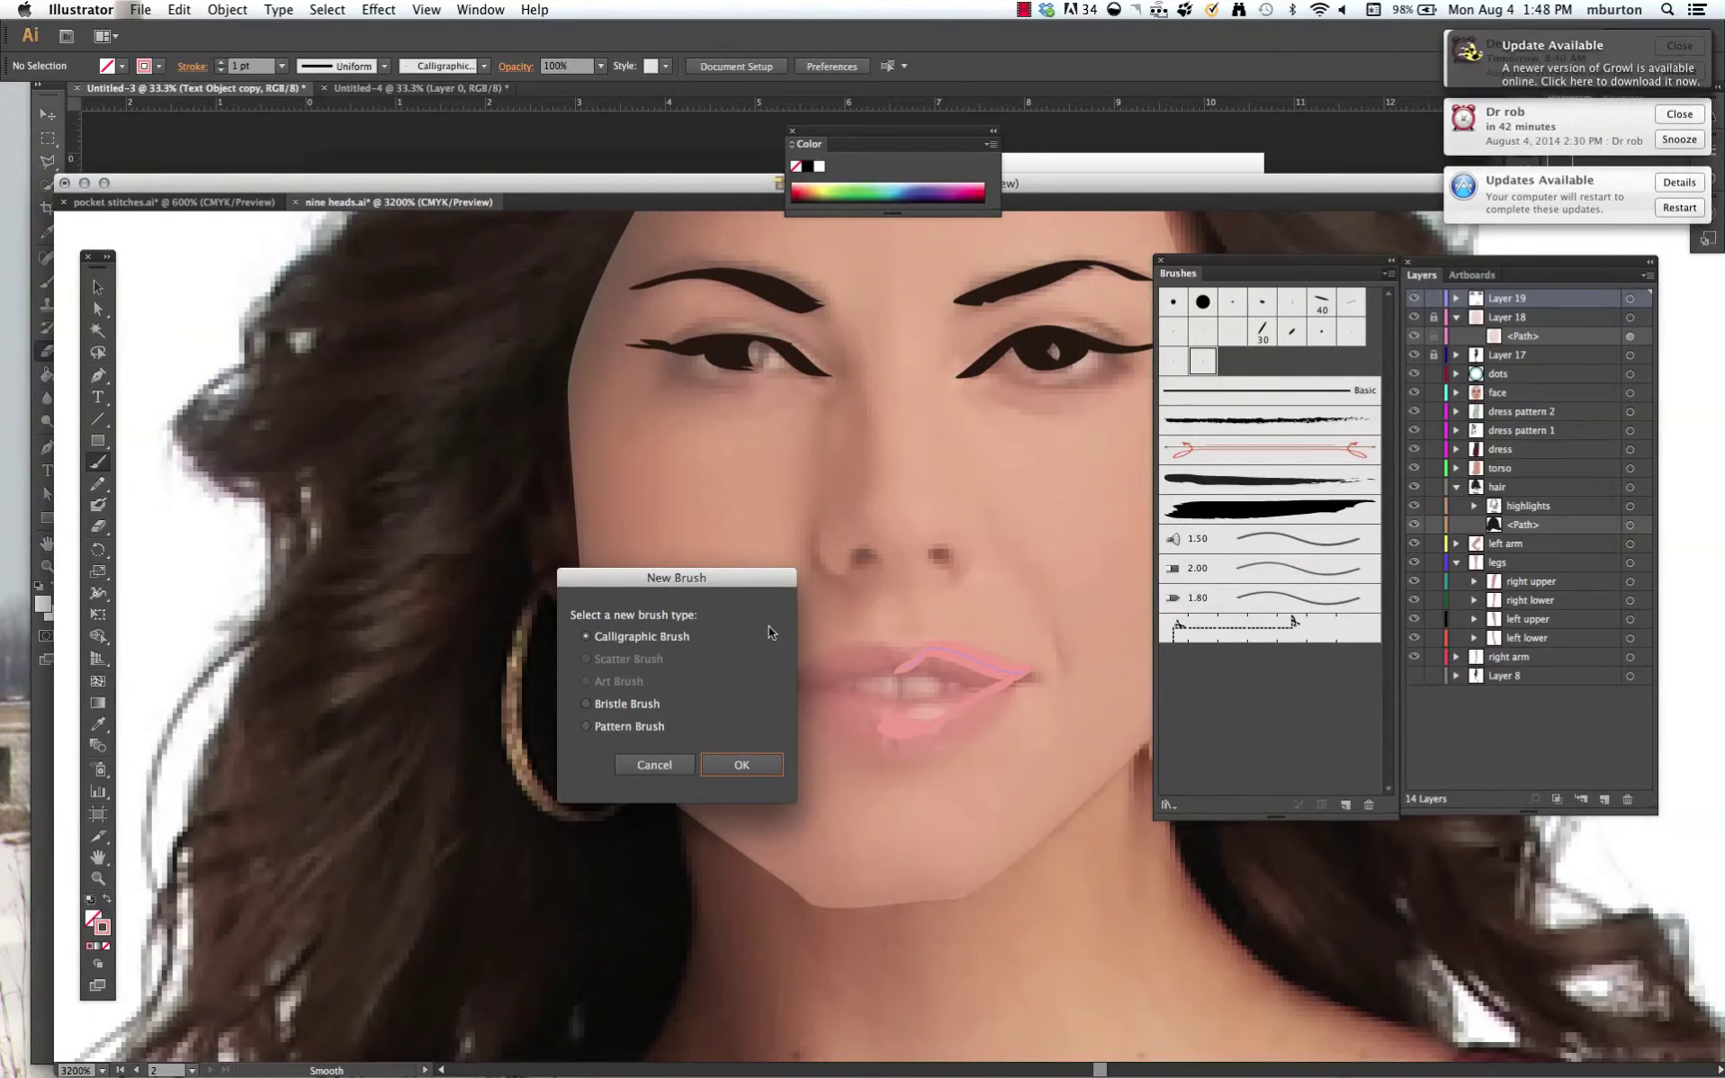
left_click(655, 638)
left_click(744, 765)
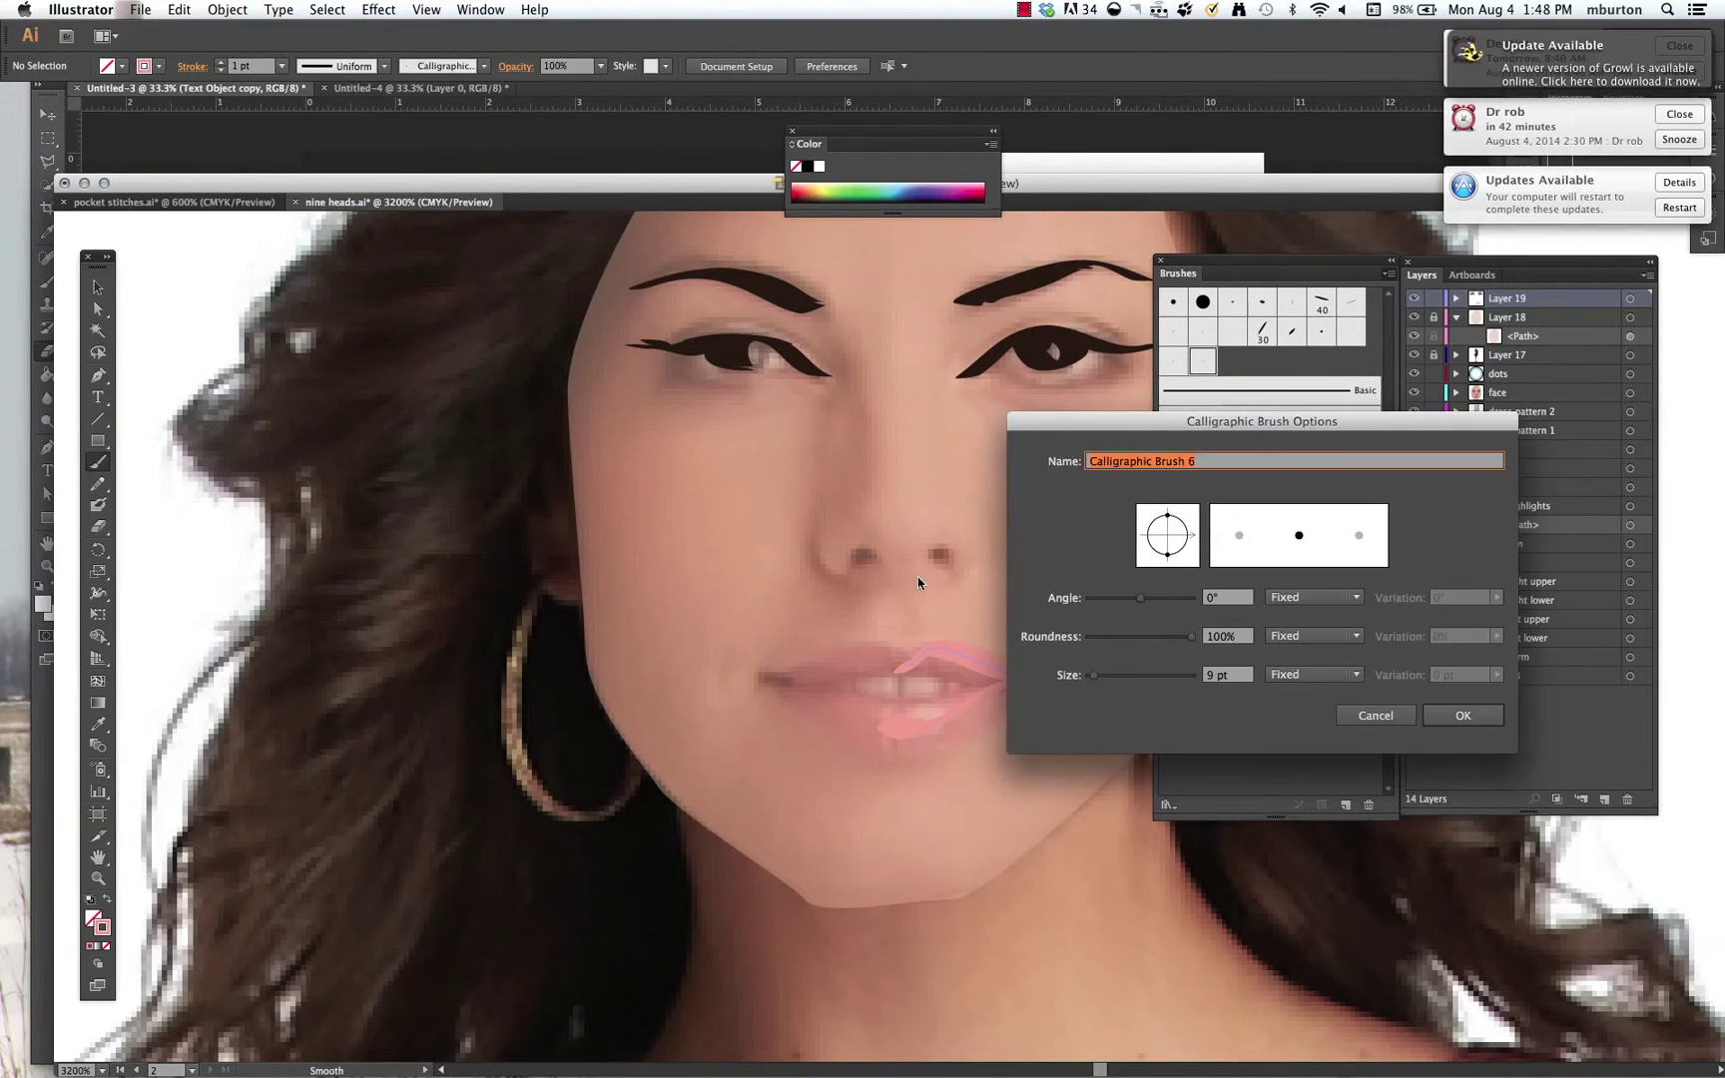
mouse_move(1184, 536)
left_mouse_down()
mouse_move(1185, 516)
mouse_move(1150, 519)
mouse_move(1204, 559)
left_mouse_up()
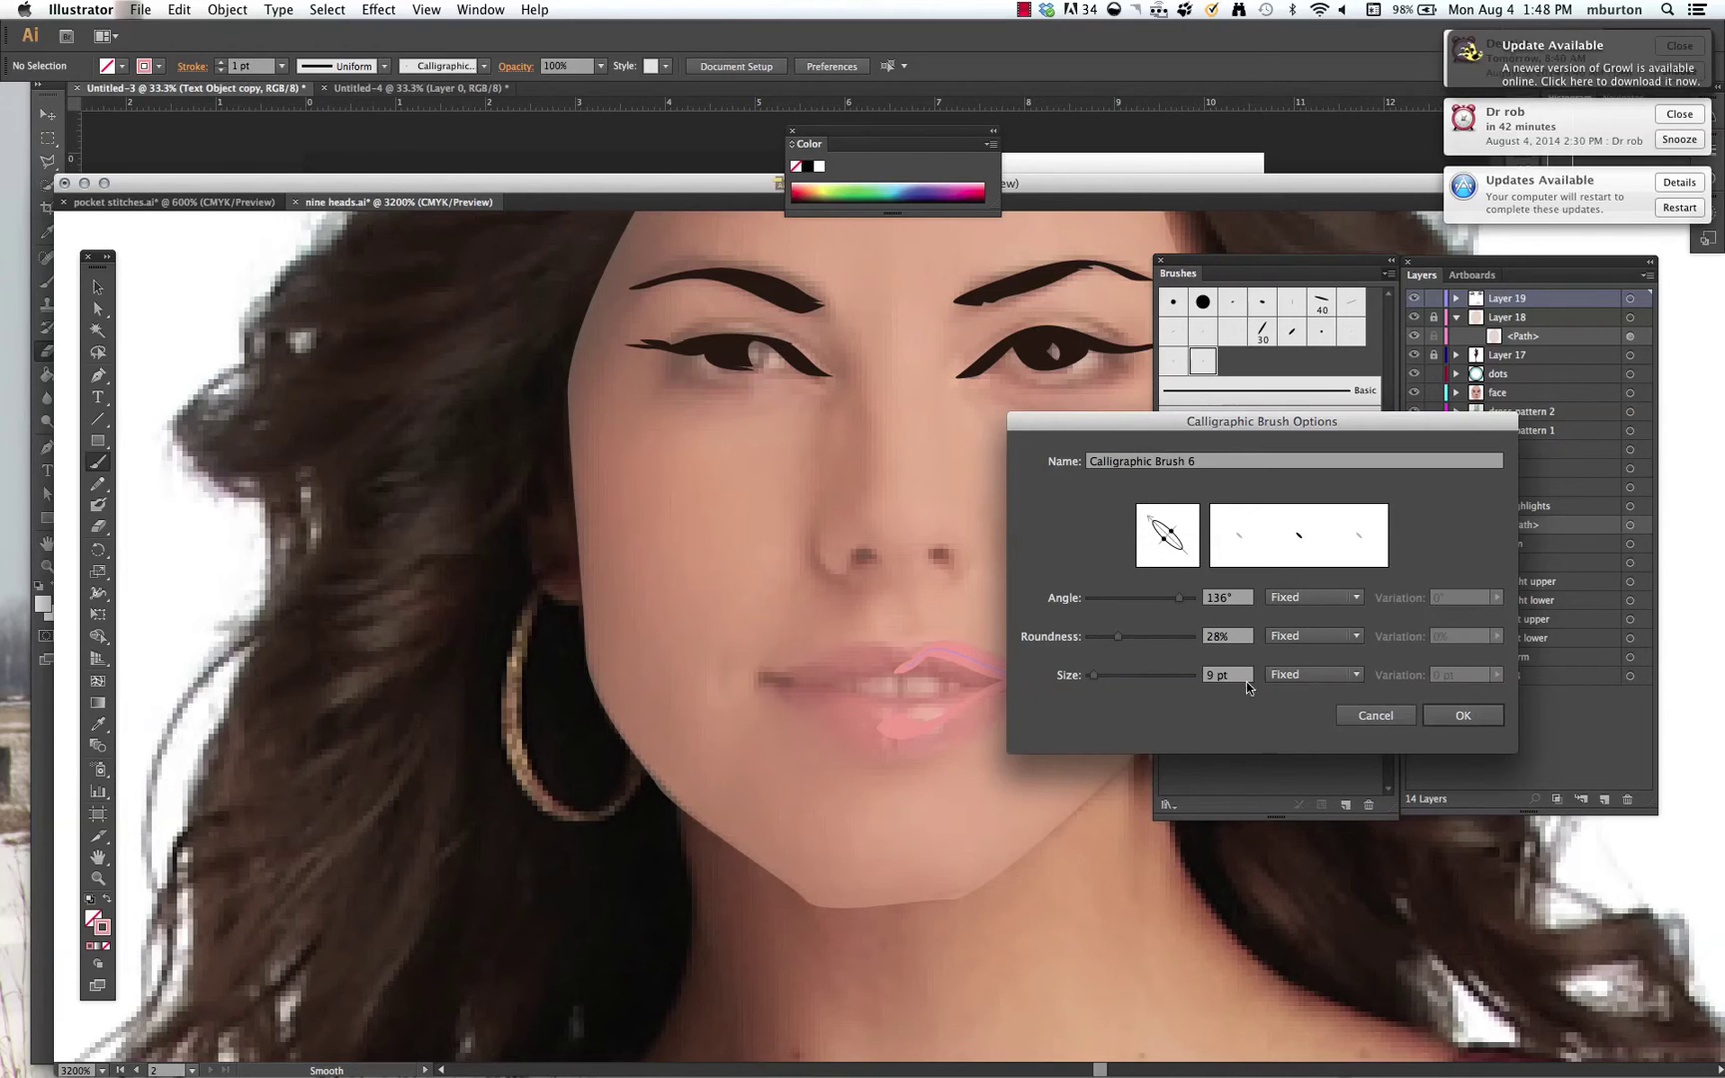
left_click(1442, 715)
- Paint the left half of both lips, thicken the upper lip on the right, and hide Layer 17 to check them
mouse_move(898, 663)
left_mouse_down()
mouse_move(812, 662)
mouse_move(748, 681)
left_mouse_up()
mouse_move(906, 719)
left_mouse_down()
mouse_move(853, 732)
mouse_move(758, 680)
left_mouse_up()
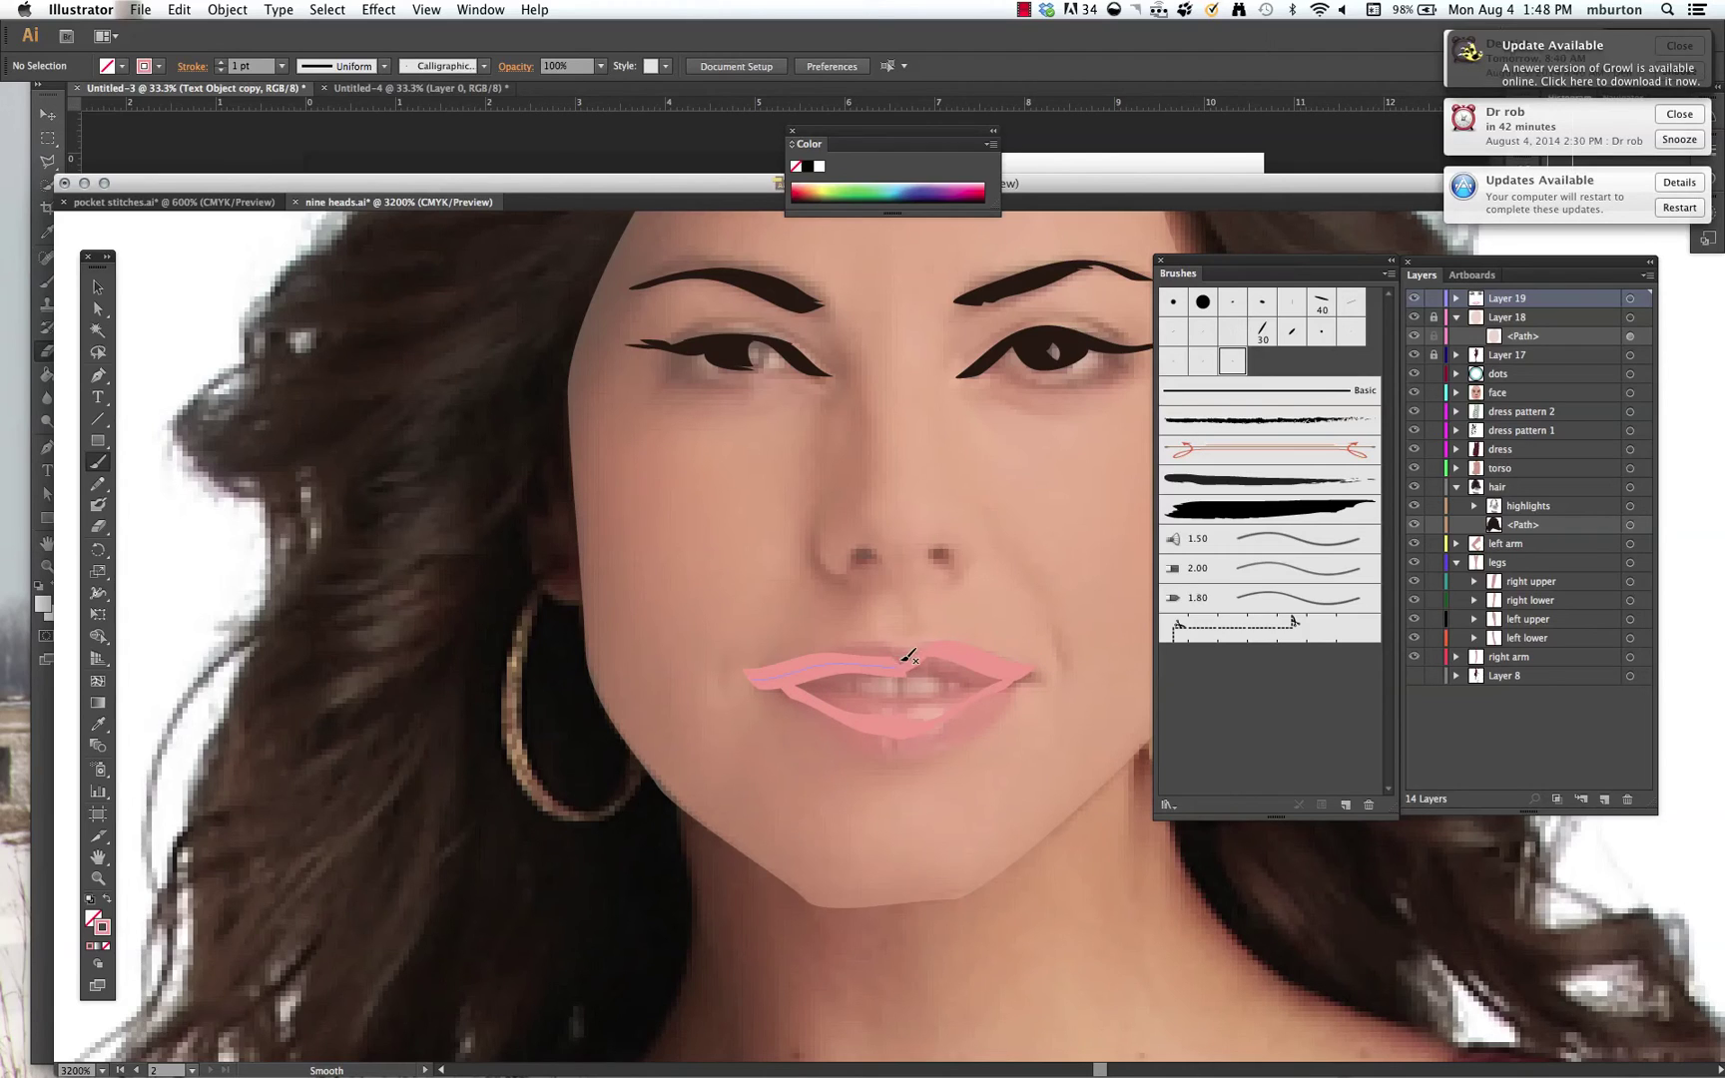
left_click_drag(916, 666, 1028, 679)
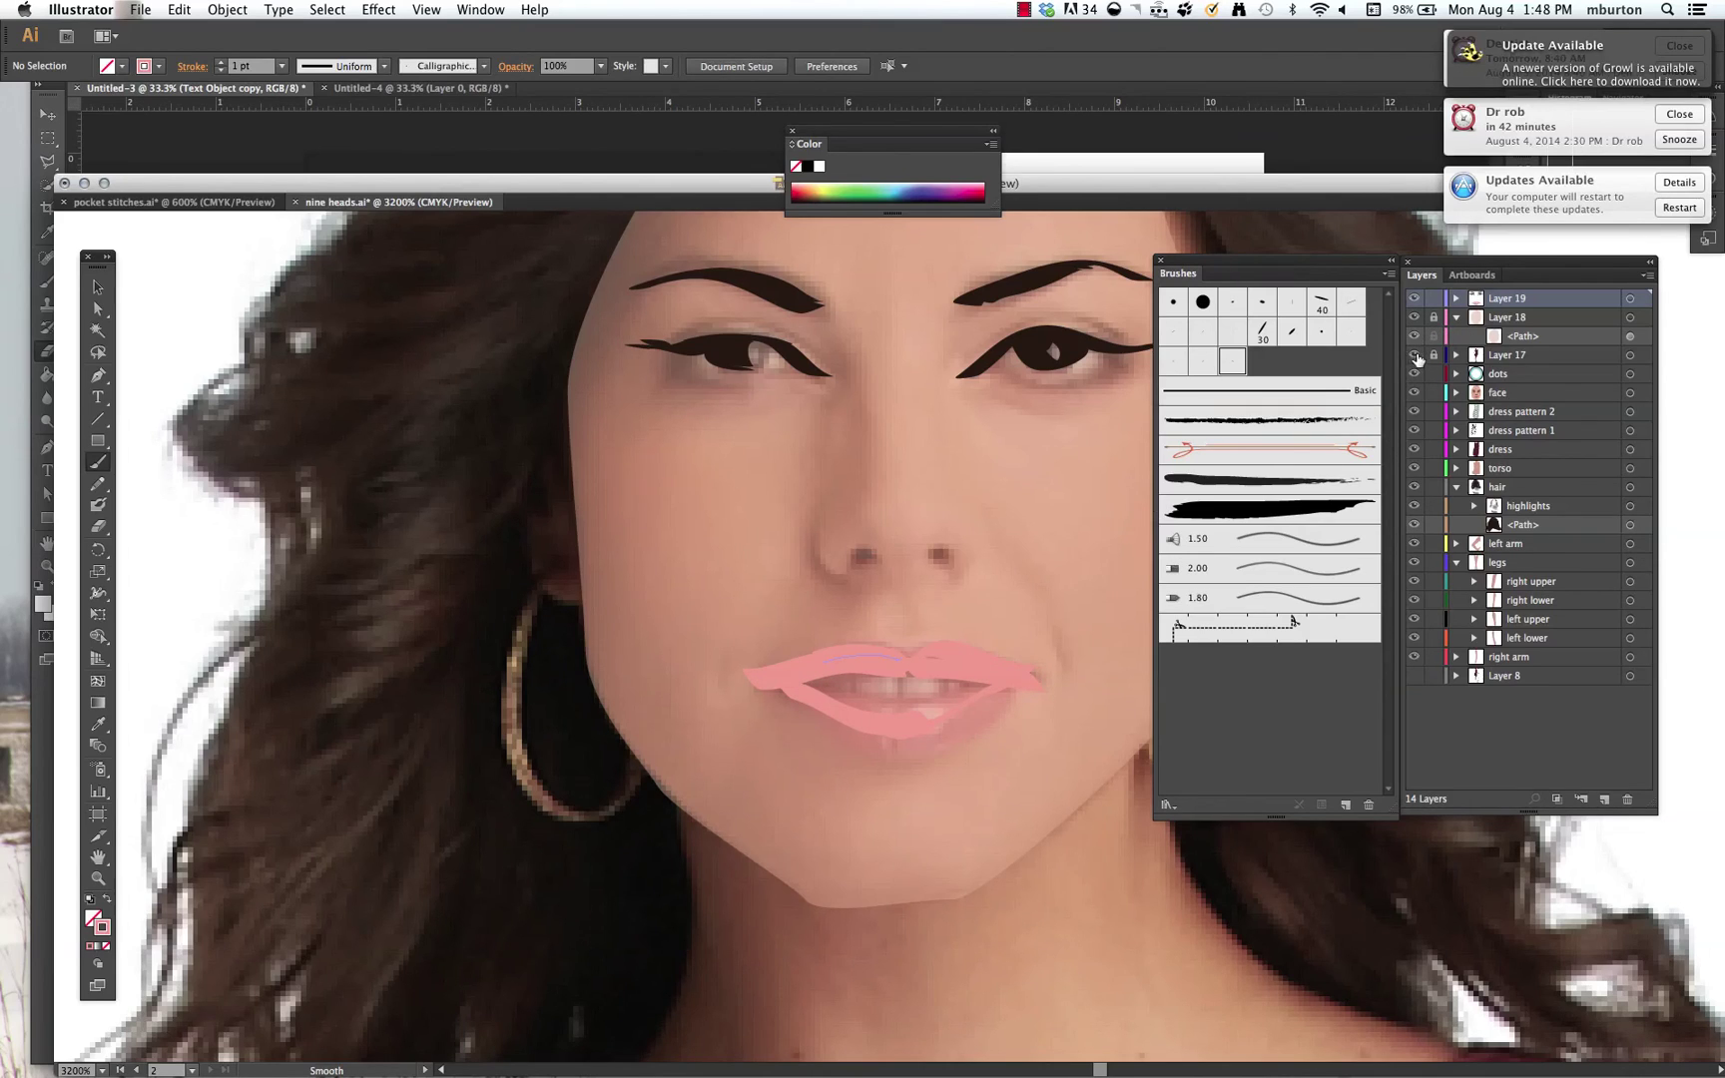
left_click(1414, 356)
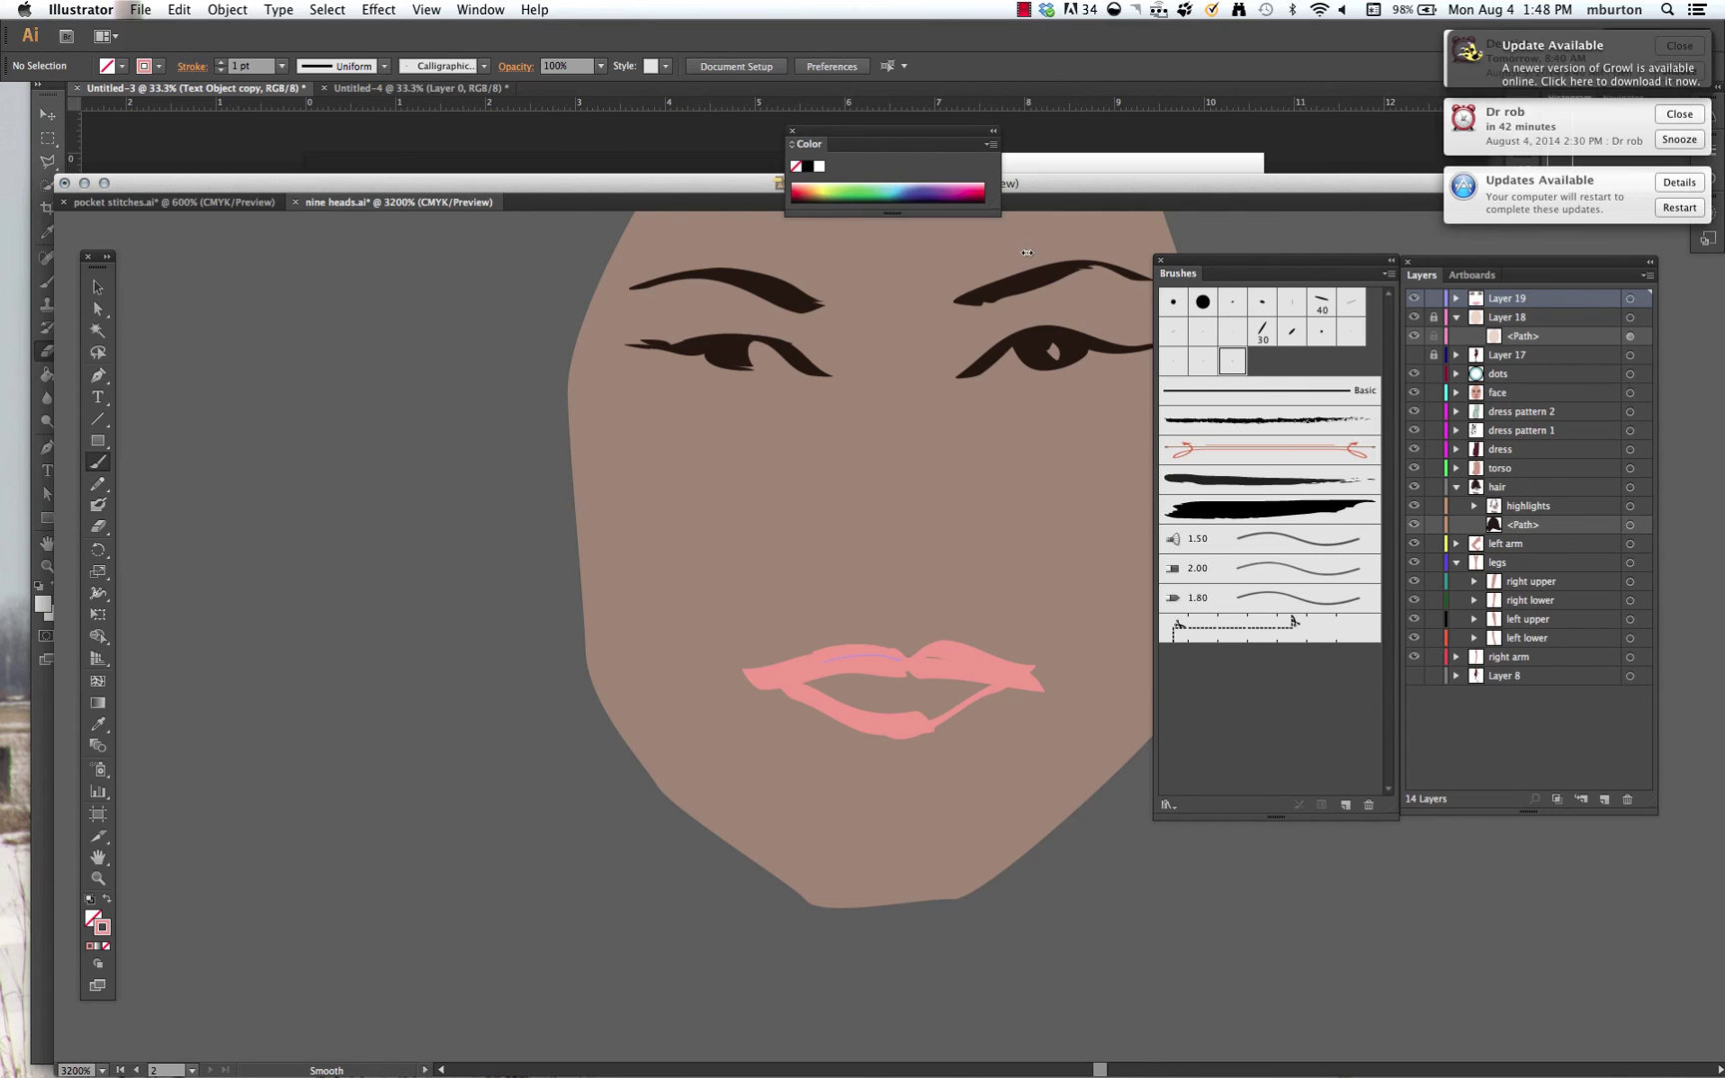